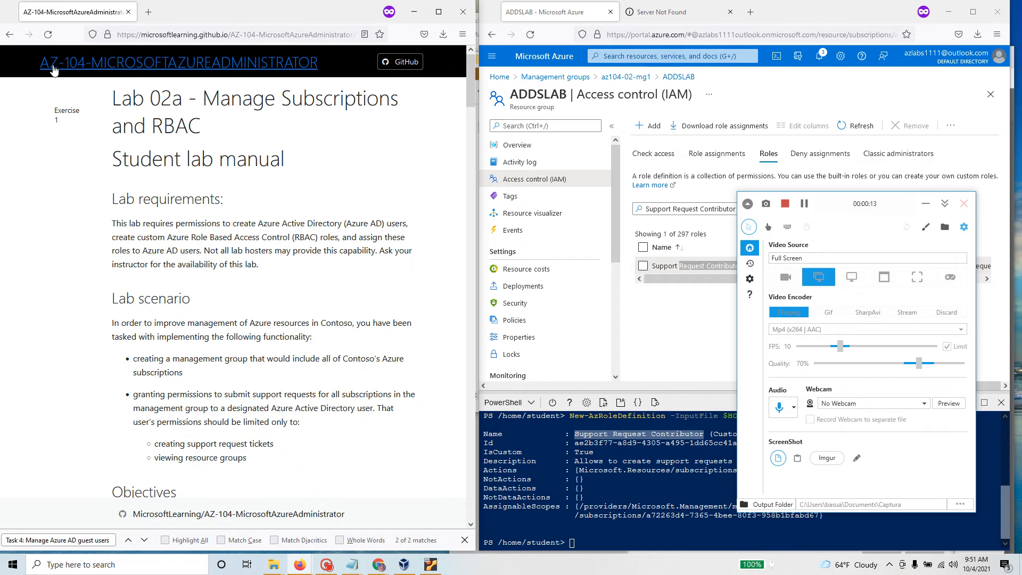
Step: Scroll the lab manual to Task 3: Assign RBAC roles, highlighting its heading and step 7
scroll(186, 240, "down", 6)
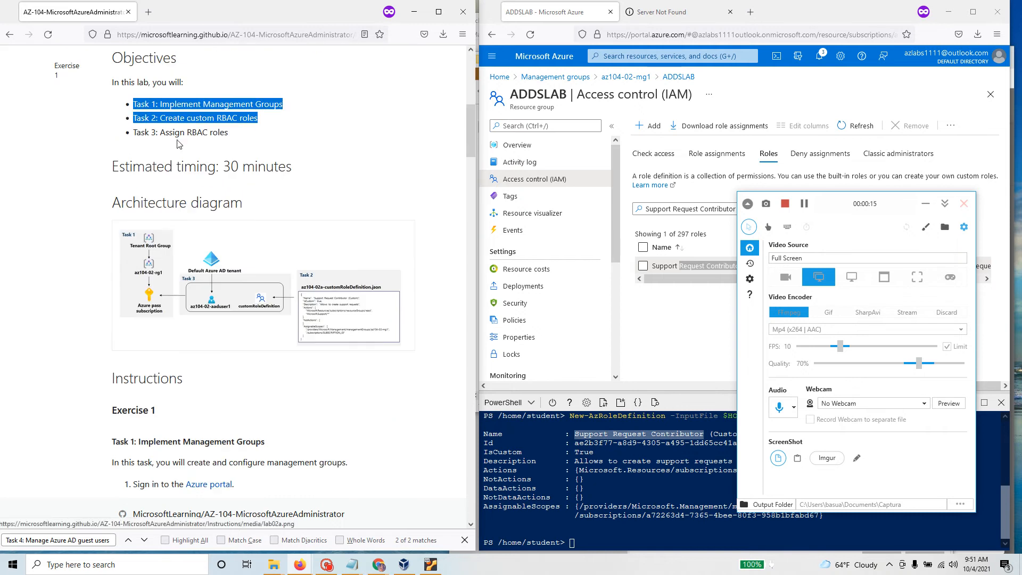
left_click_drag(227, 132, 134, 138)
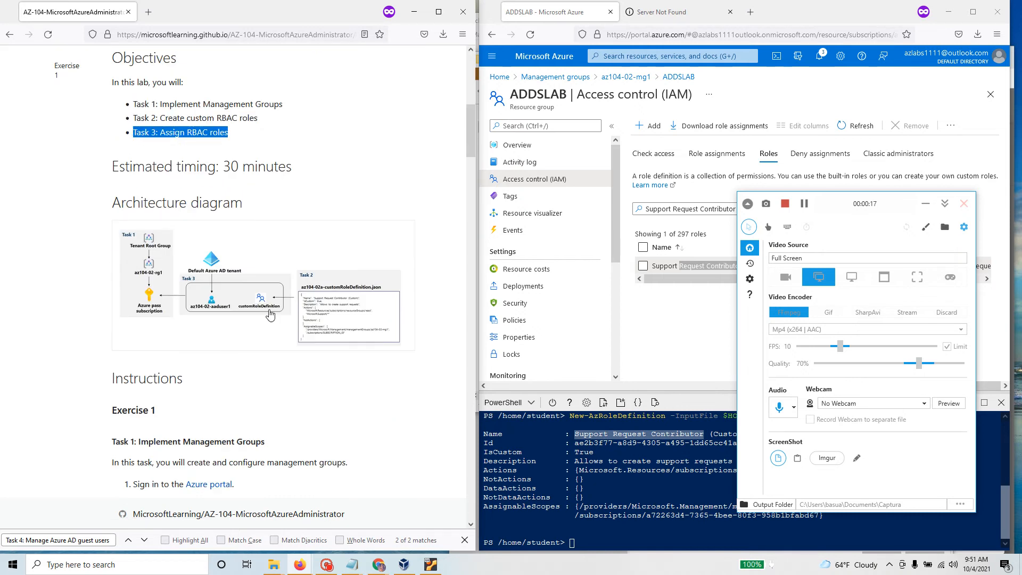
scroll(271, 319, "down", 20)
scroll(270, 327, "down", 10)
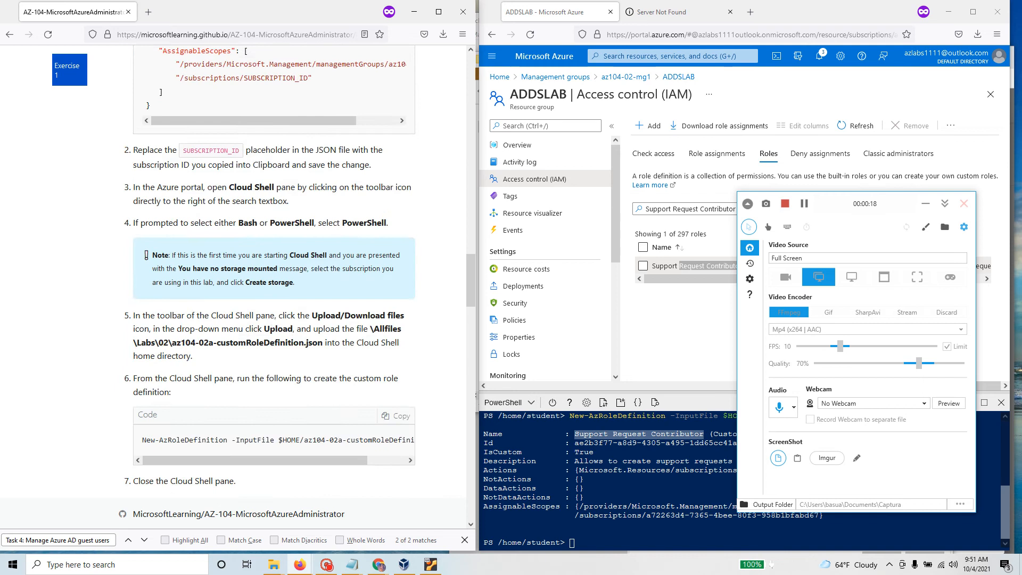
left_click_drag(216, 136, 103, 133)
left_click(926, 204)
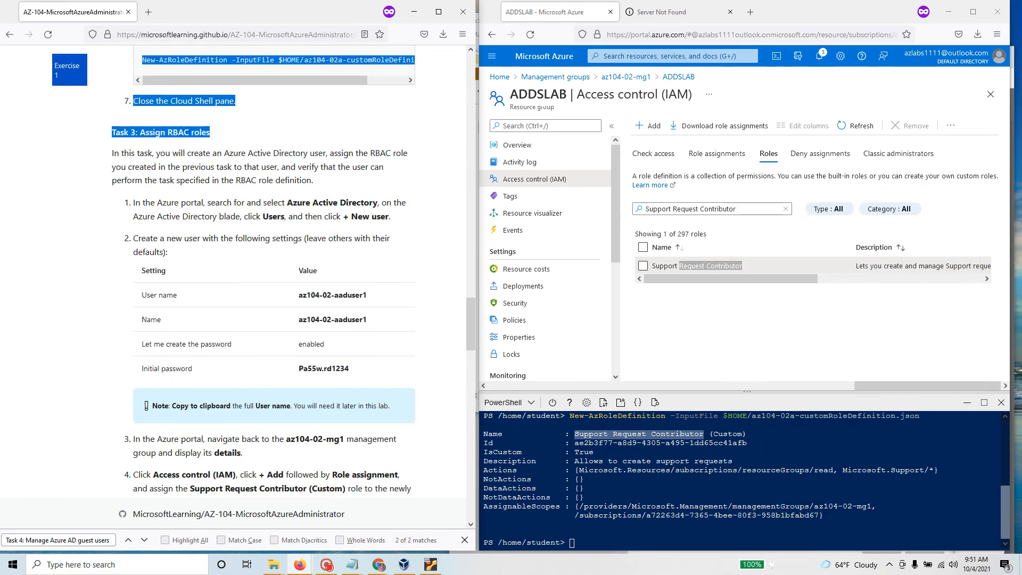
Step: From the portal home, search for and open Azure Active Directory
left_click(490, 77)
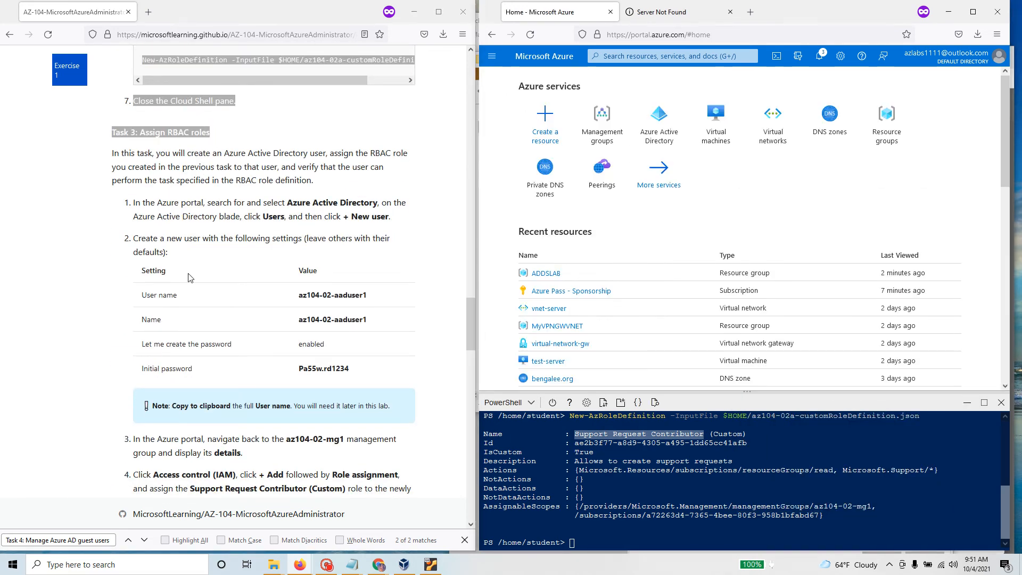
left_click(336, 195)
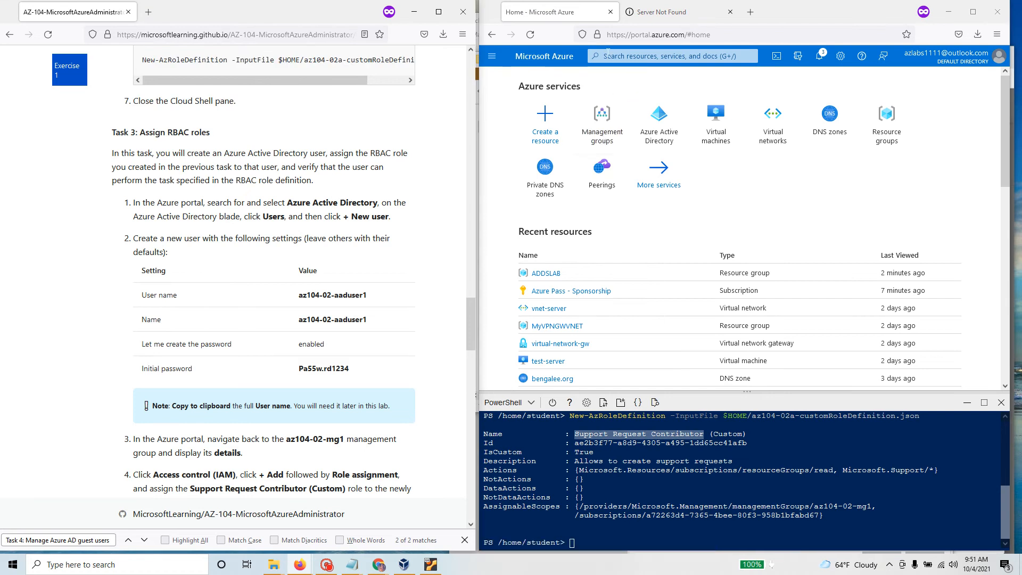
left_click(611, 56)
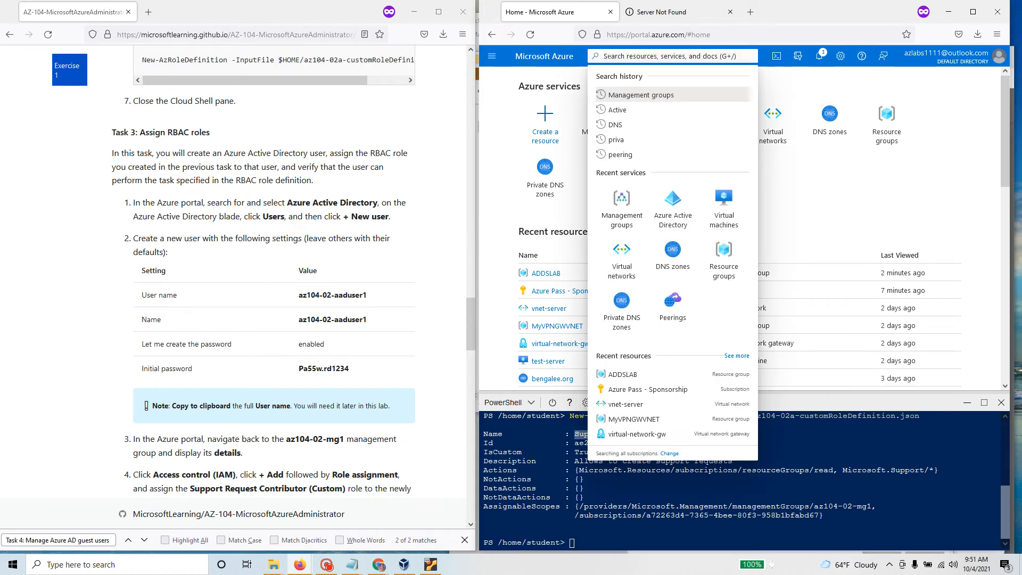
type("Az")
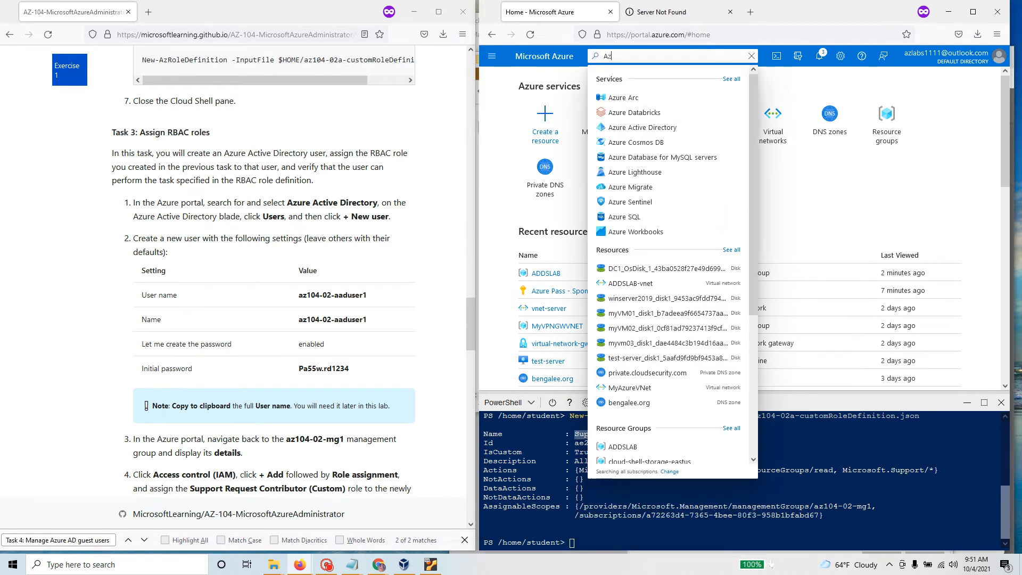
type("ure Ac")
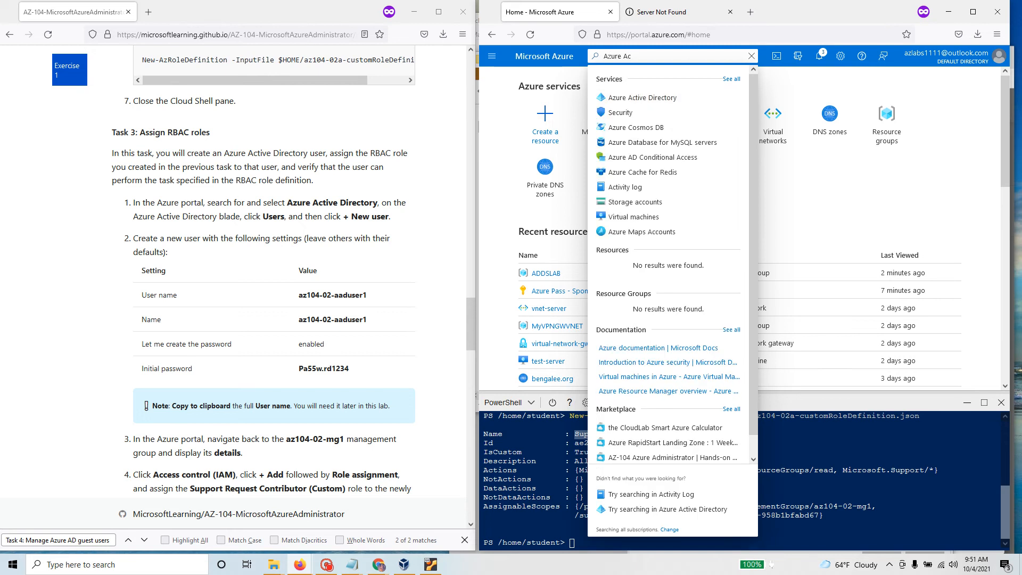
type("ti")
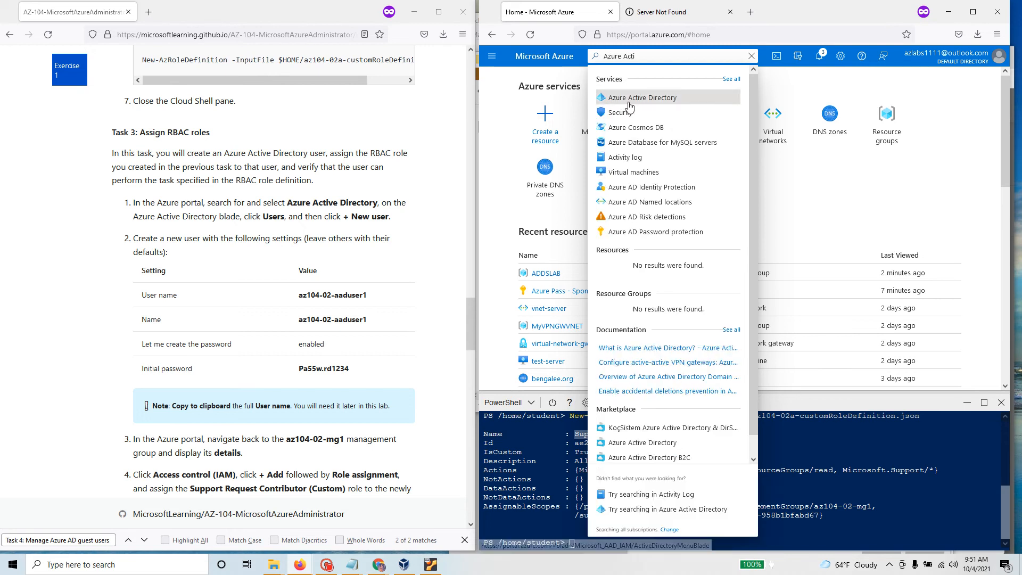
left_click(653, 101)
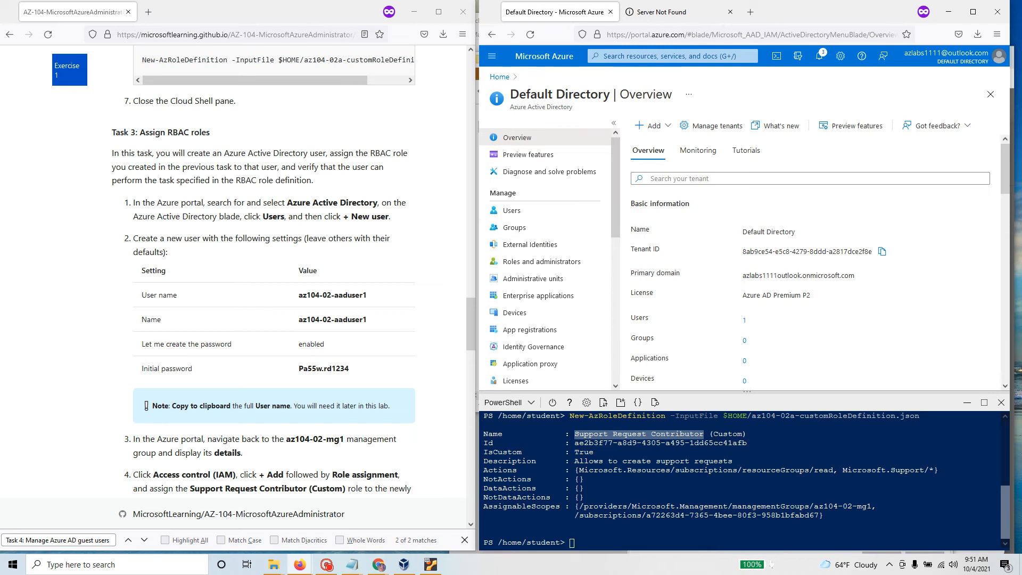
Step: Open the Default Directory's Users list and start a New user
left_click_drag(263, 217, 281, 216)
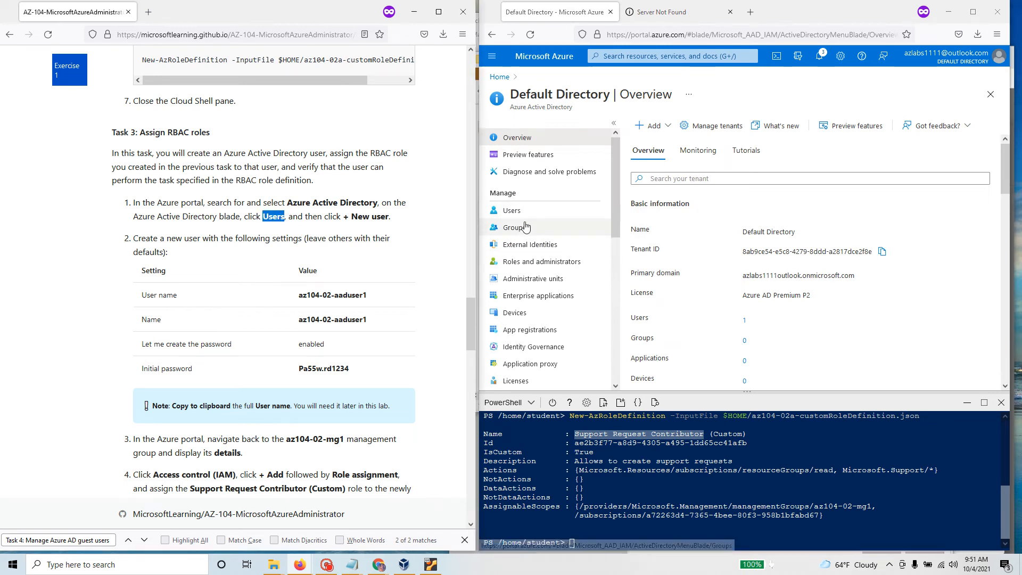
left_click(512, 210)
left_click_drag(351, 216, 390, 216)
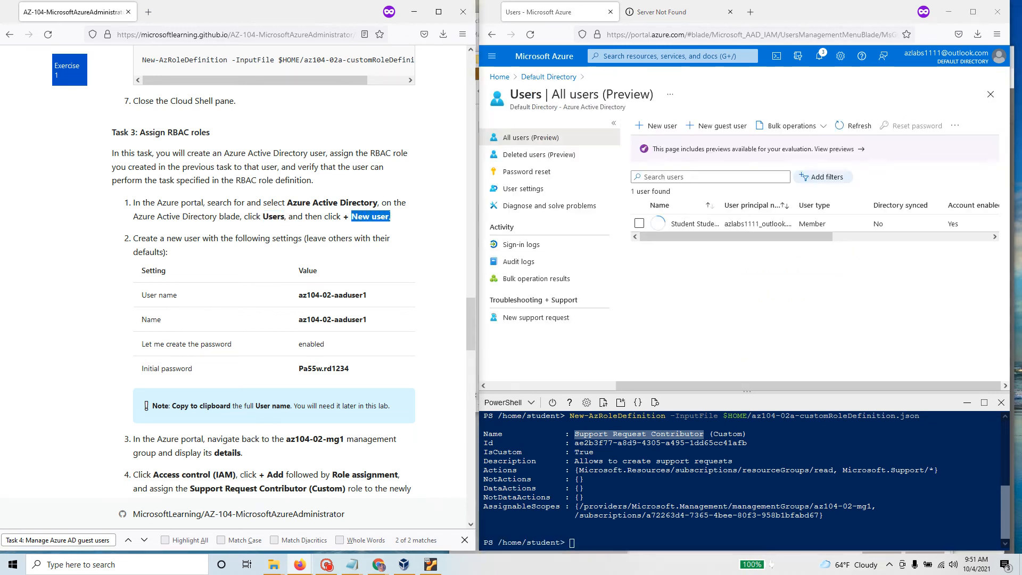
left_click(659, 126)
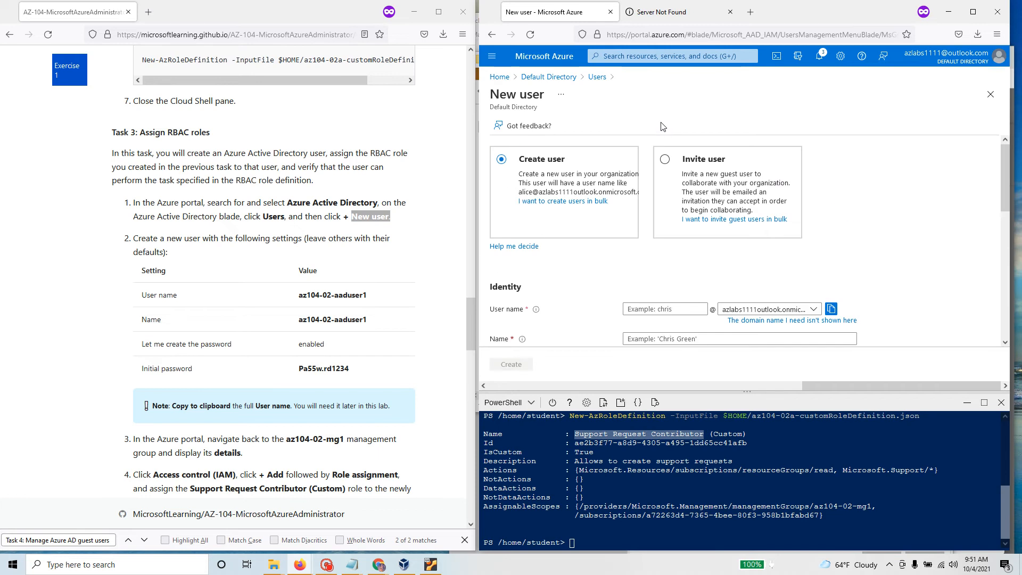
Step: Paste az104-02-aaduser1 into both the User name and Name fields
scroll(330, 333, "down", 3)
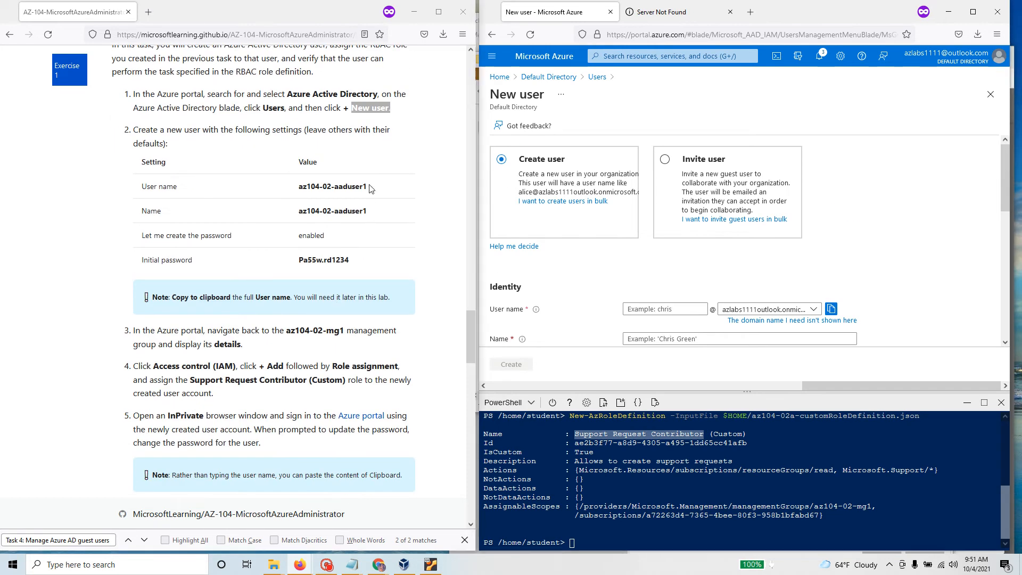
left_click_drag(366, 187, 299, 189)
key("ctrl+c")
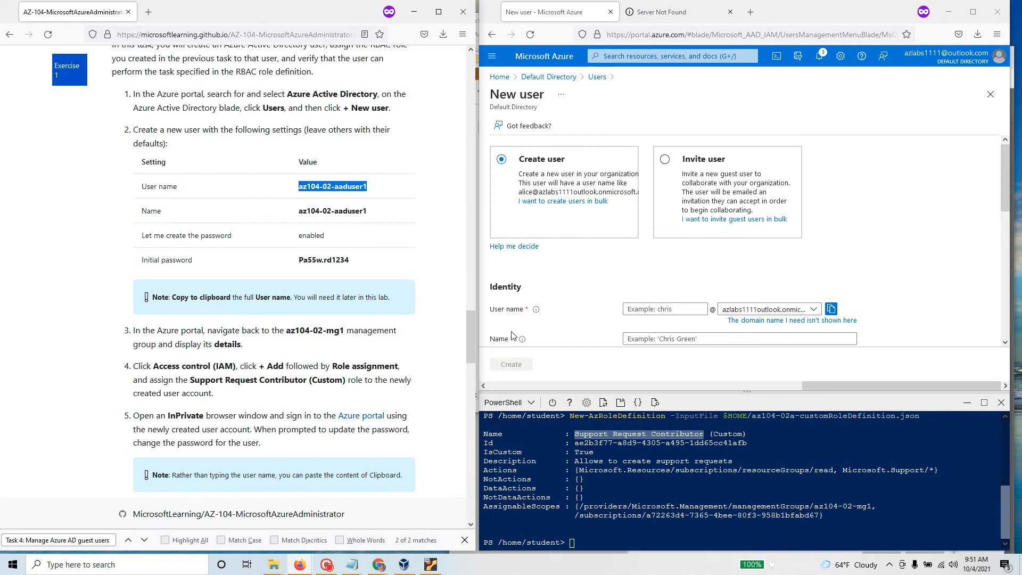
left_click(631, 313)
key("ctrl+v")
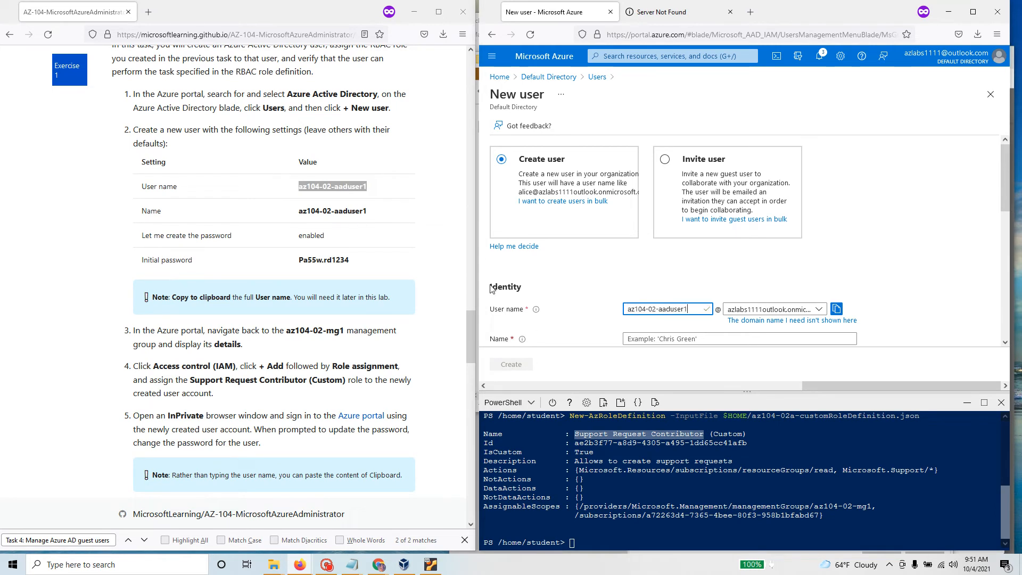
left_click(639, 339)
key("ctrl+v")
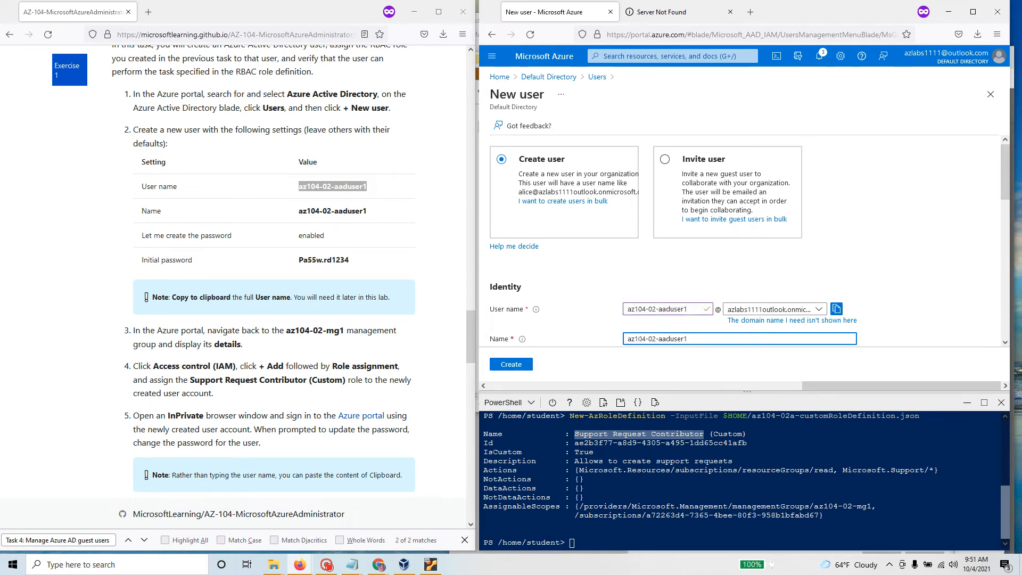
scroll(379, 216, "down", 2)
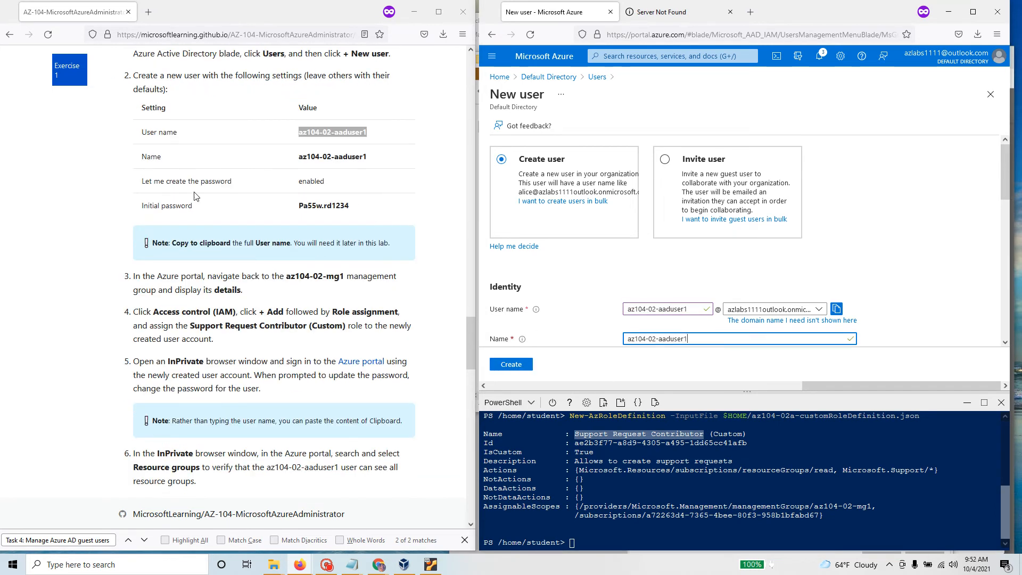
scroll(638, 184, "down", 5)
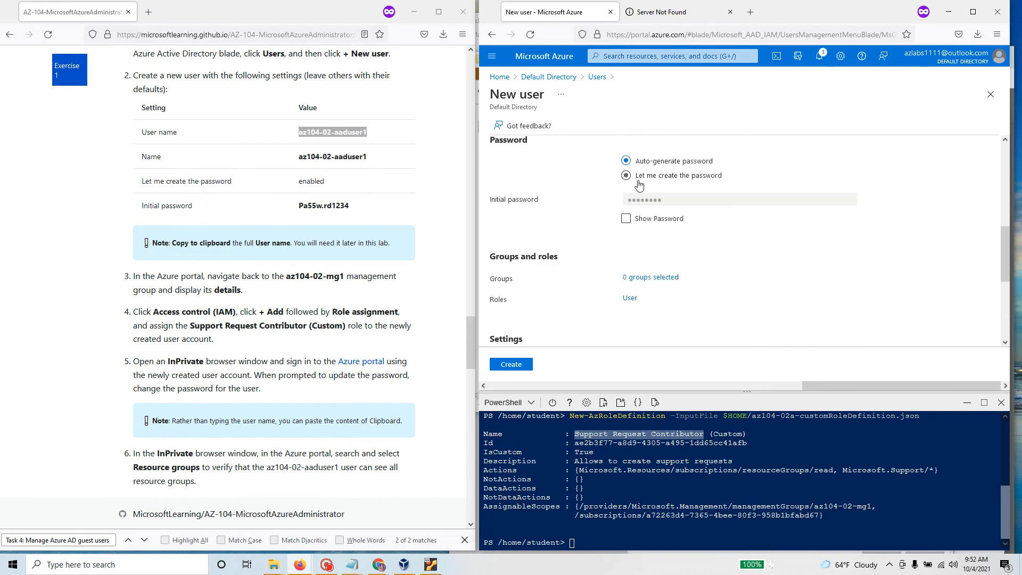
Step: Choose Let me create the password, enter a custom initial password, and copy the user name
left_click(639, 184)
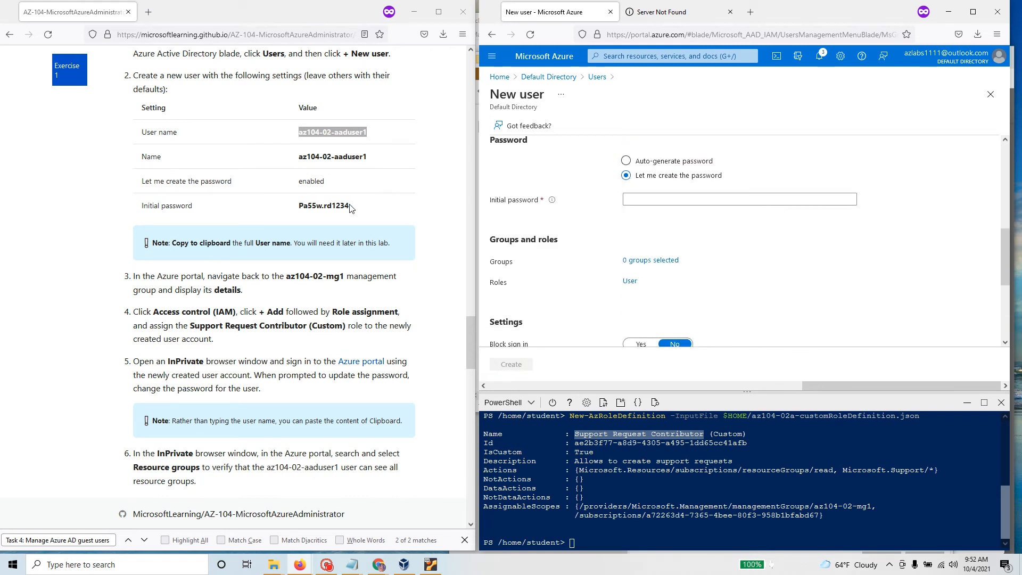
left_click(665, 199)
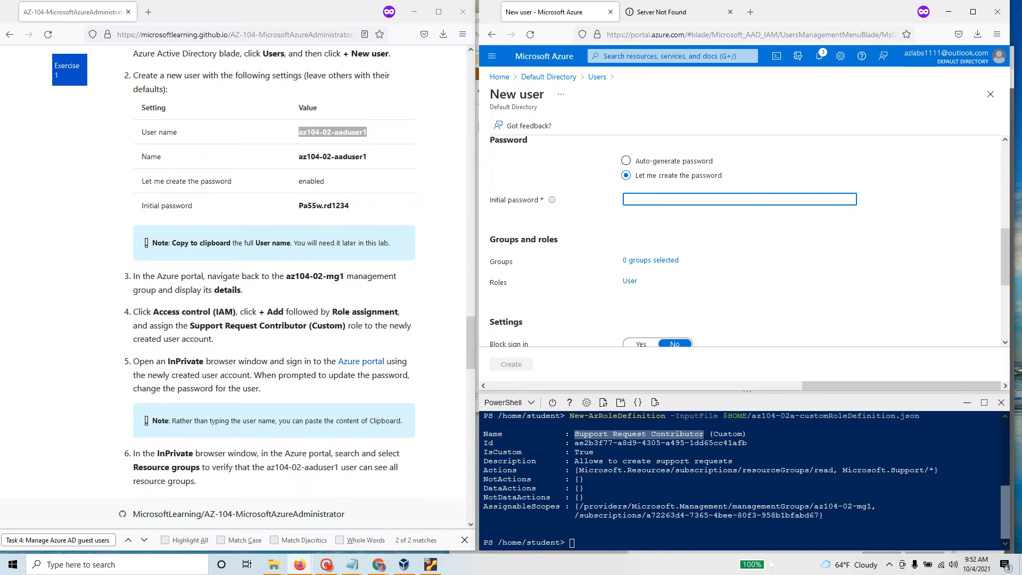
type("Pa5")
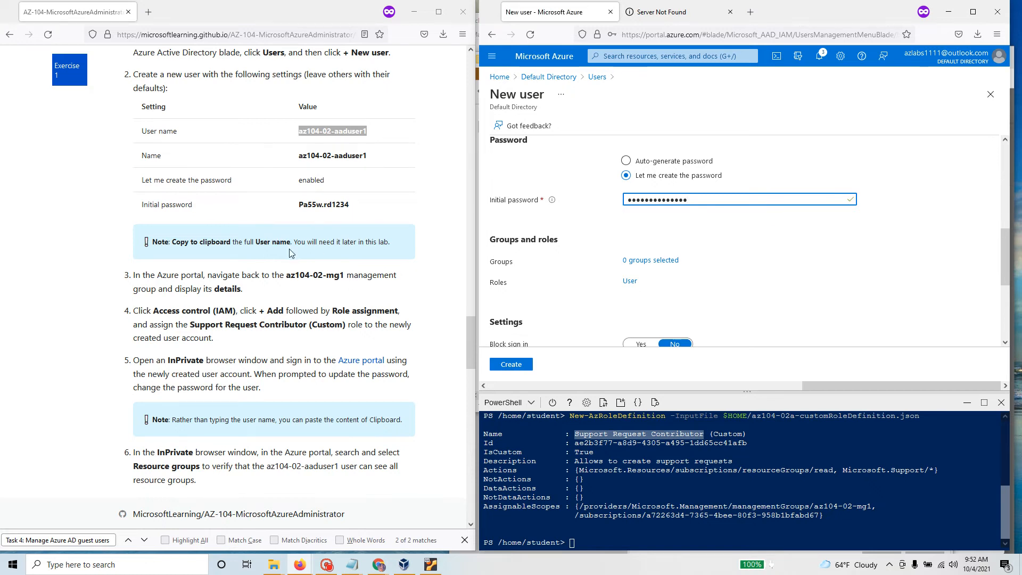
scroll(289, 248, "down", 2)
scroll(553, 235, "up", 3)
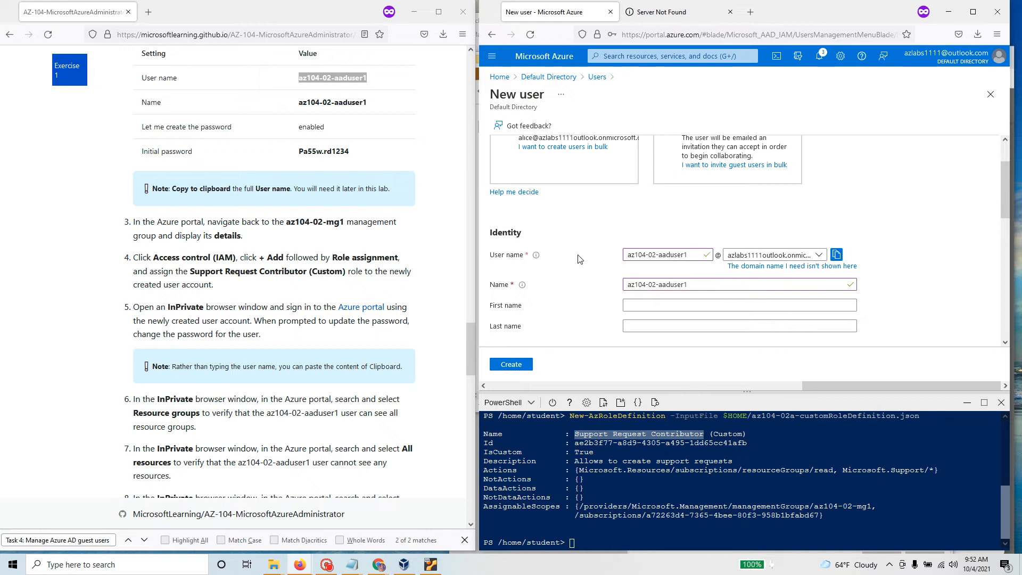
left_click(836, 254)
scroll(319, 338, "down", 4)
Step: Paste the new user's sign-in name into Notepad, replacing the older user entries
mouse_move(354, 569)
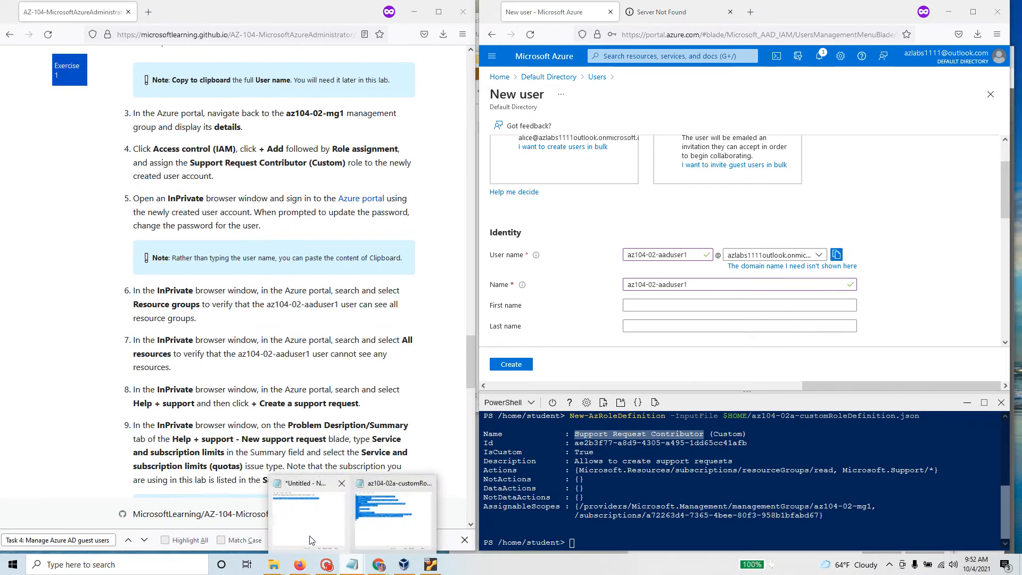
left_click(311, 513)
left_click(883, 167)
key("Return")
key("Return")
key("Return")
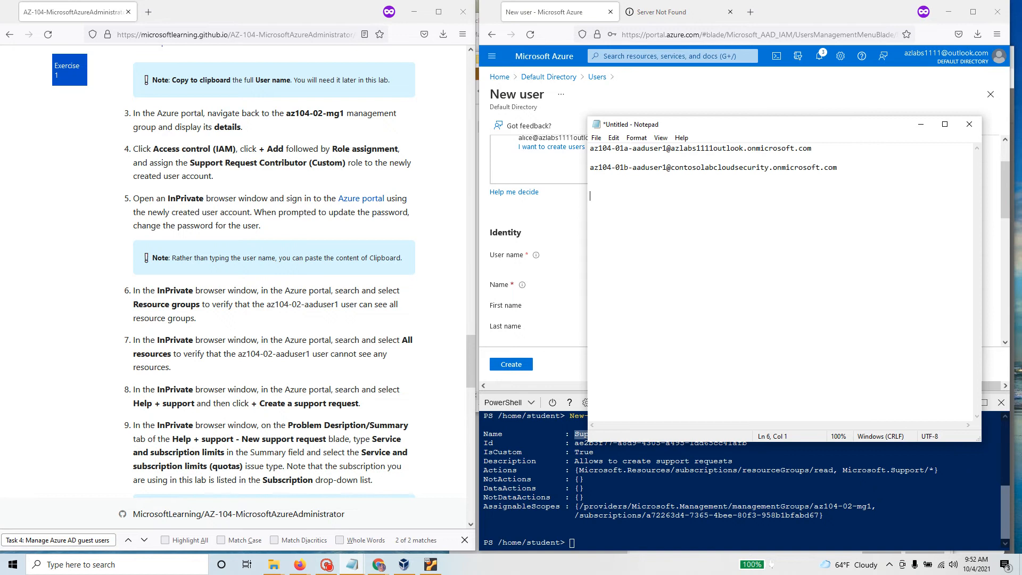
key("ctrl+v")
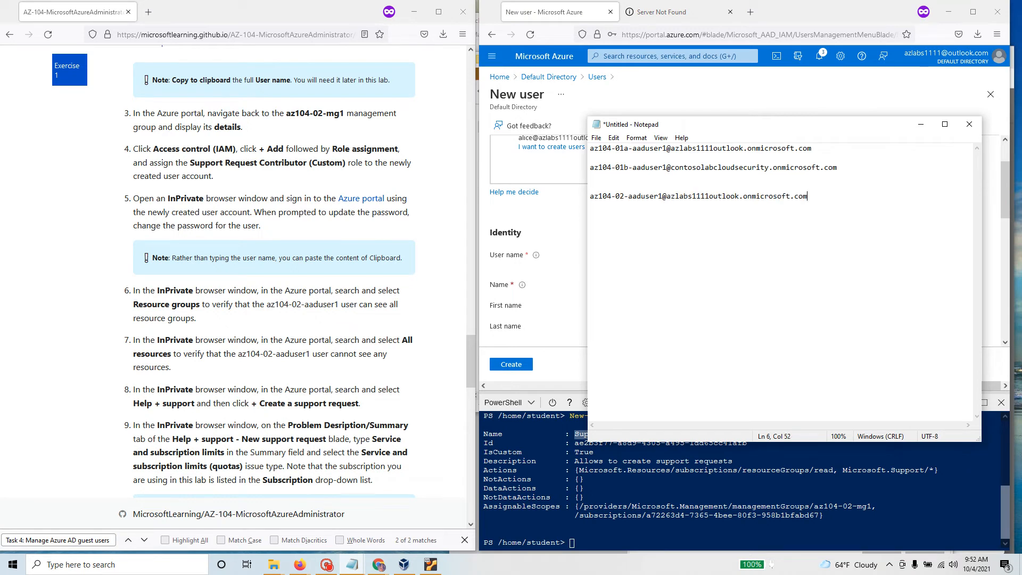
left_click_drag(884, 167, 510, 150)
key("Delete")
key("Delete")
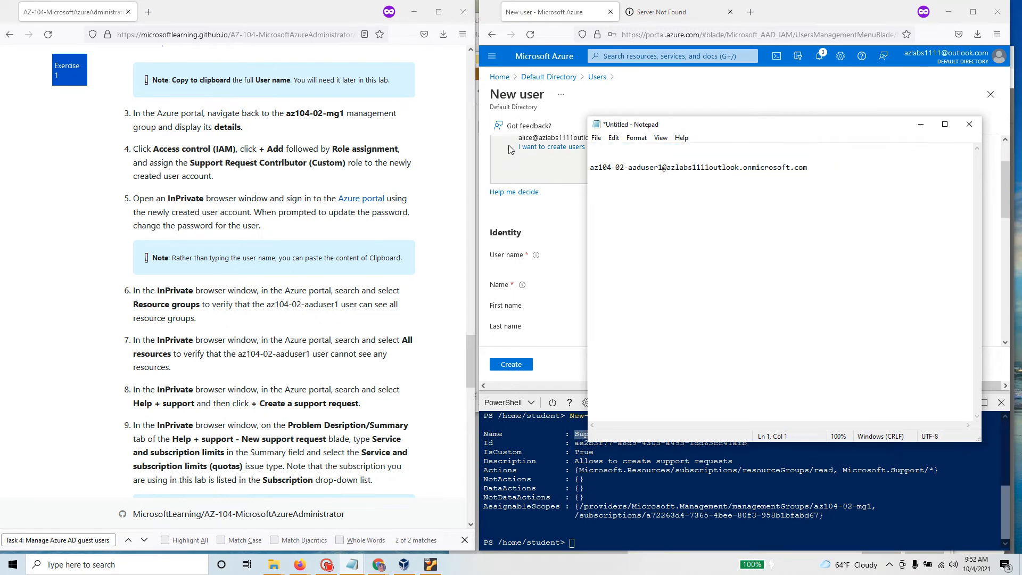
key("Delete")
key("Delete")
left_click(921, 124)
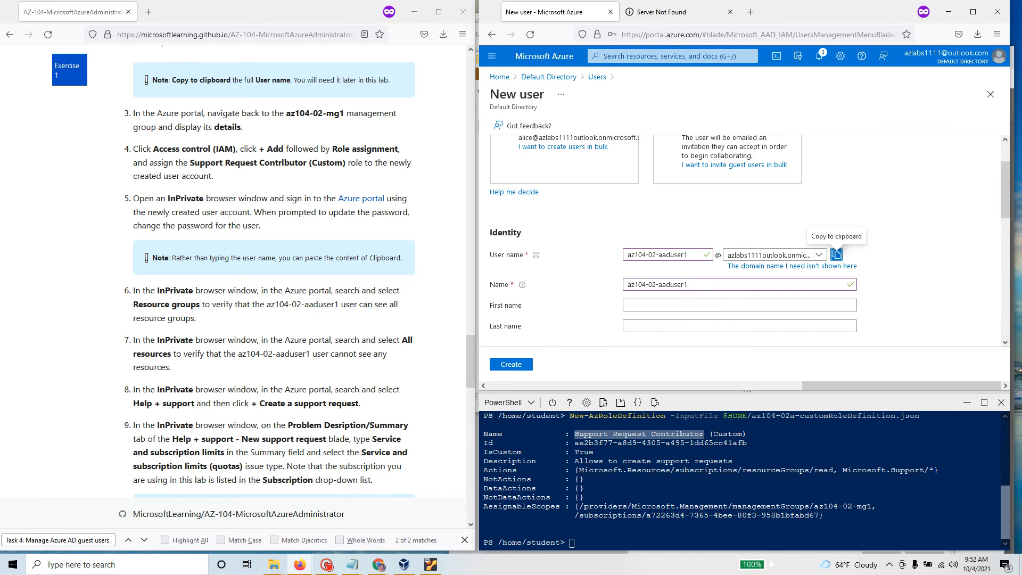
Step: Select the new user's name in step 6 of the lab manual
left_click_drag(401, 259, 70, 187)
left_click(70, 187)
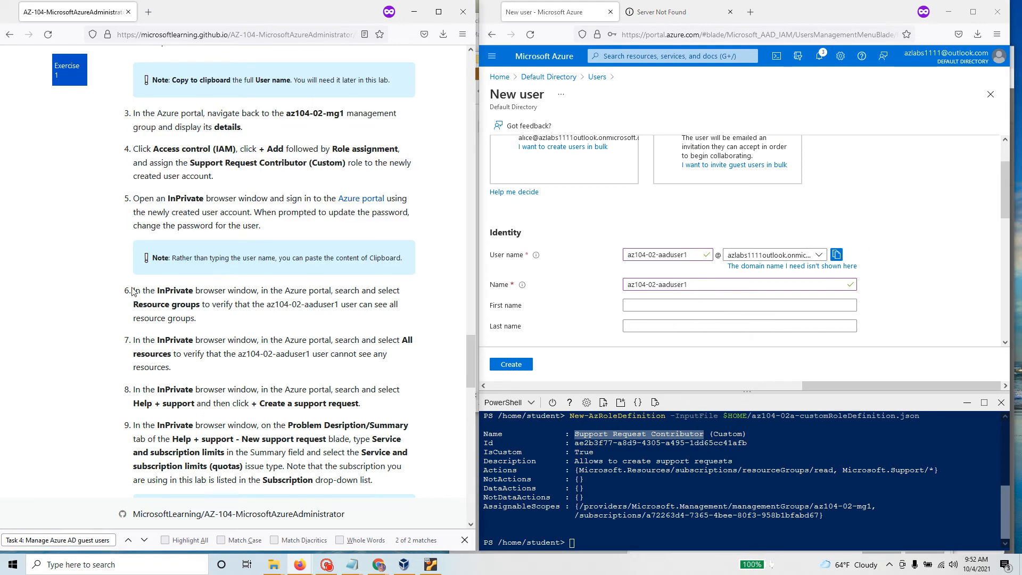
left_click_drag(198, 319, 134, 292)
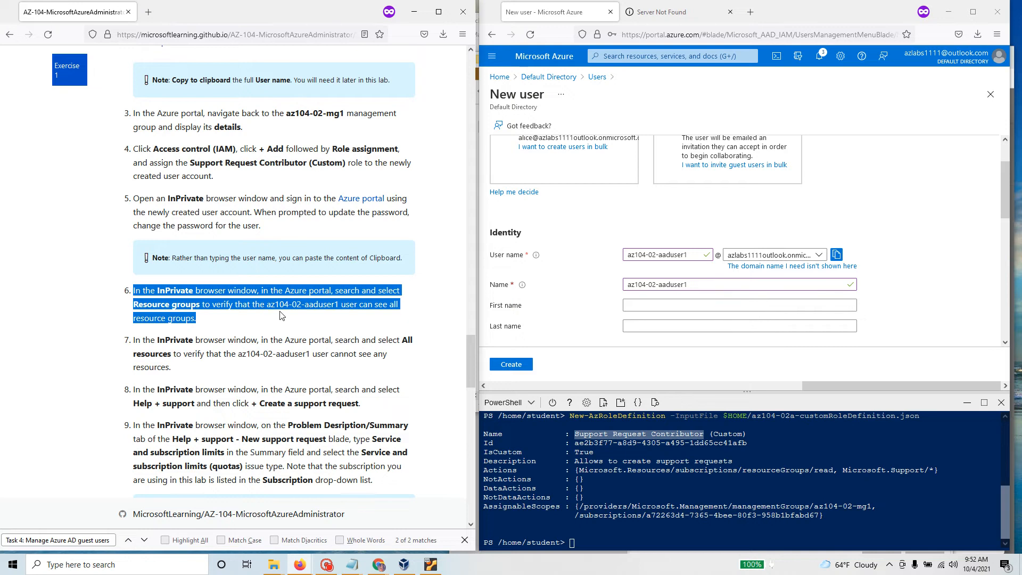
left_click_drag(267, 304, 339, 304)
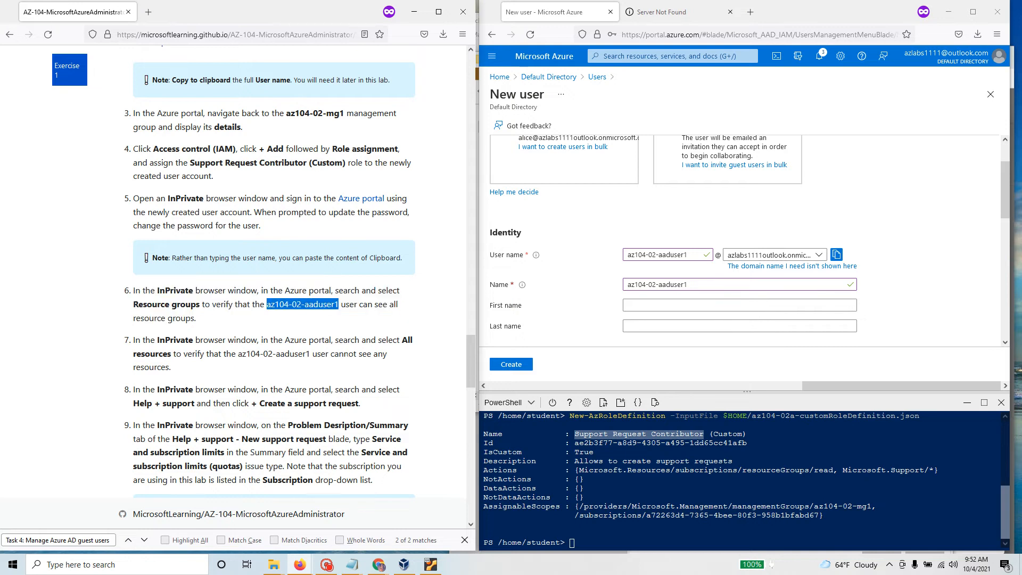
Step: Rearrange the open windows and close the YouTube Studio window
mouse_move(384, 568)
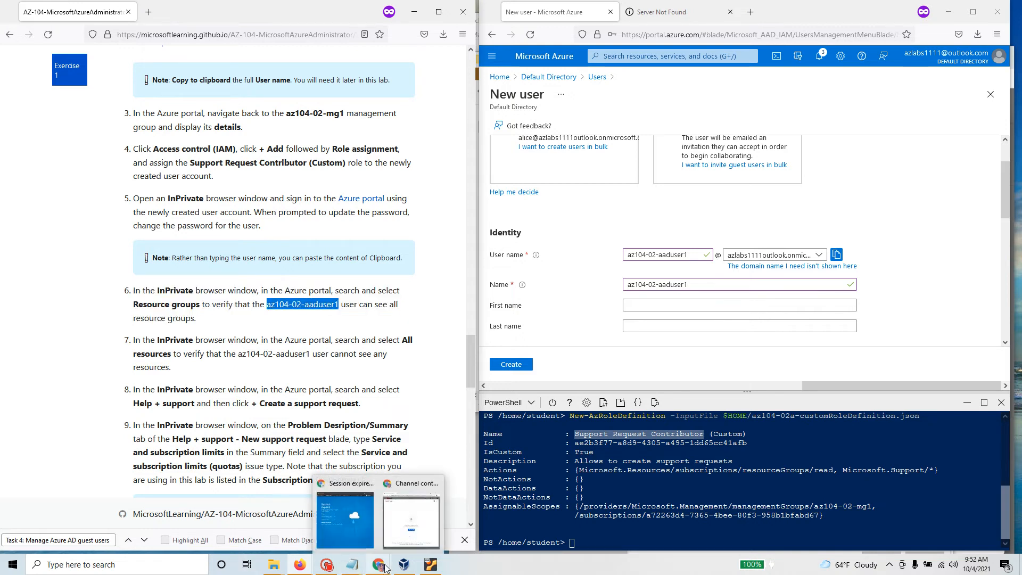
left_click(344, 519)
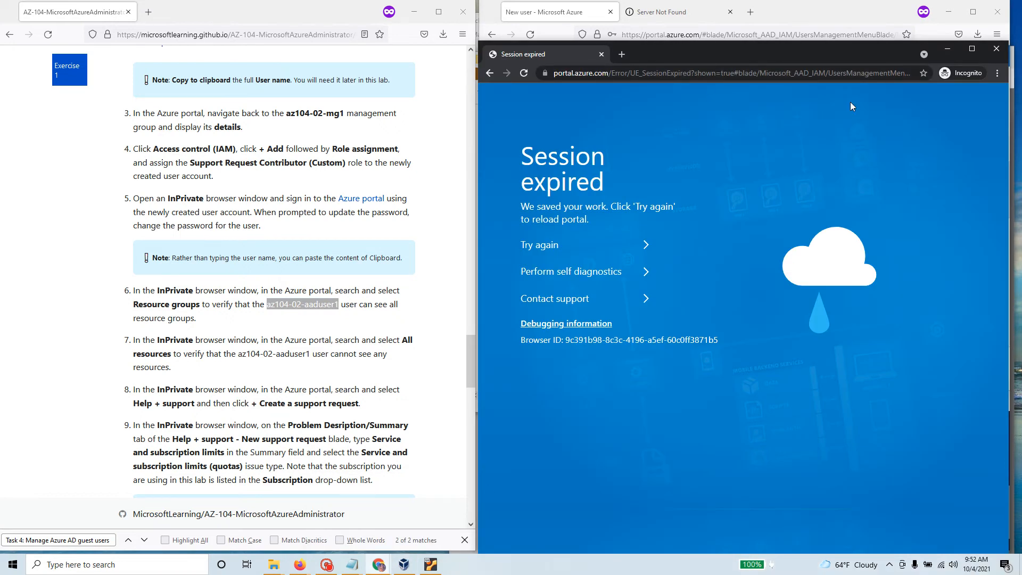
left_click_drag(836, 11, 820, 54)
left_click(766, 25)
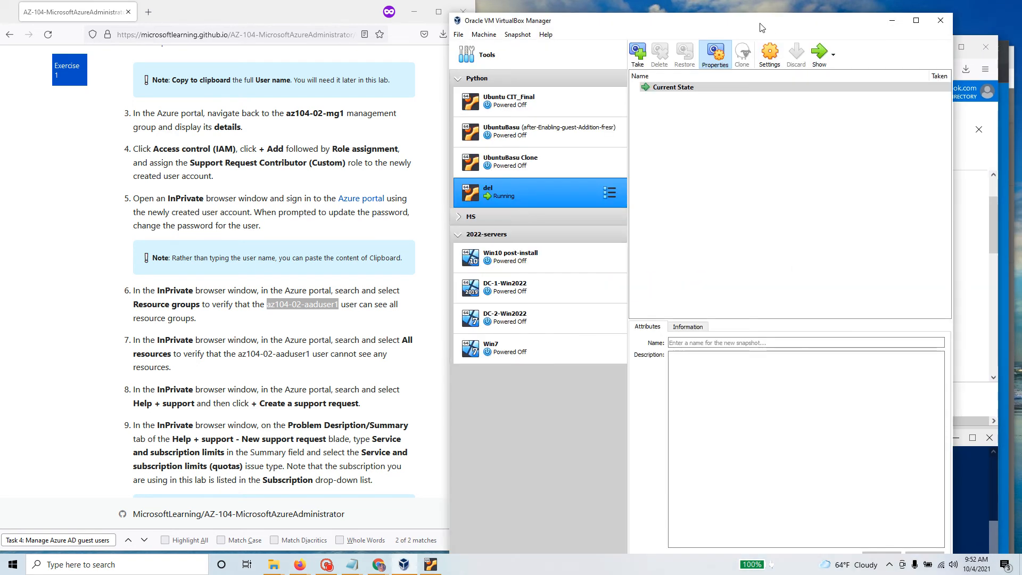
left_click(892, 24)
left_click_drag(798, 43, 810, 110)
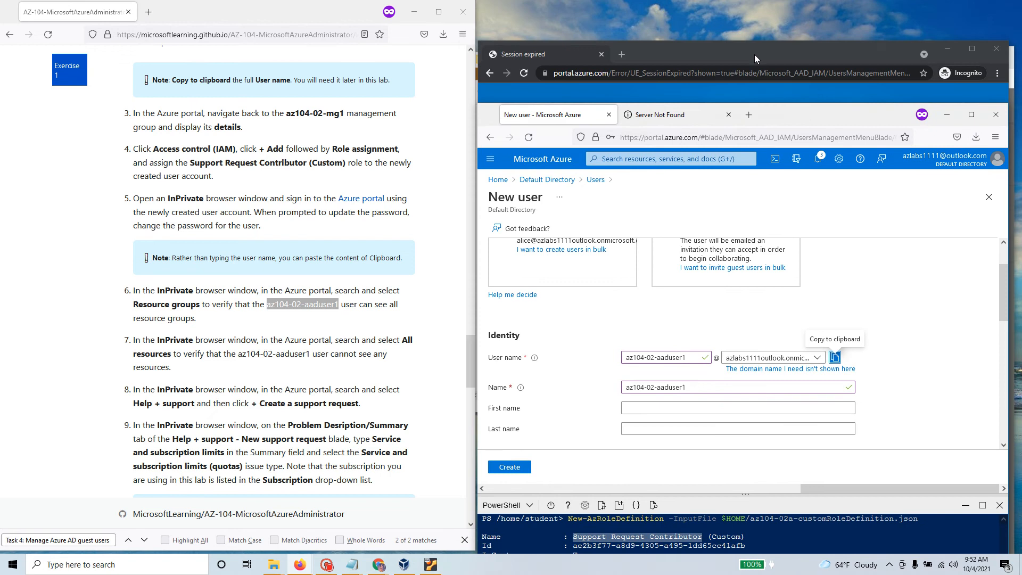
left_click_drag(754, 54, 765, 190)
left_click_drag(808, 61, 800, 14)
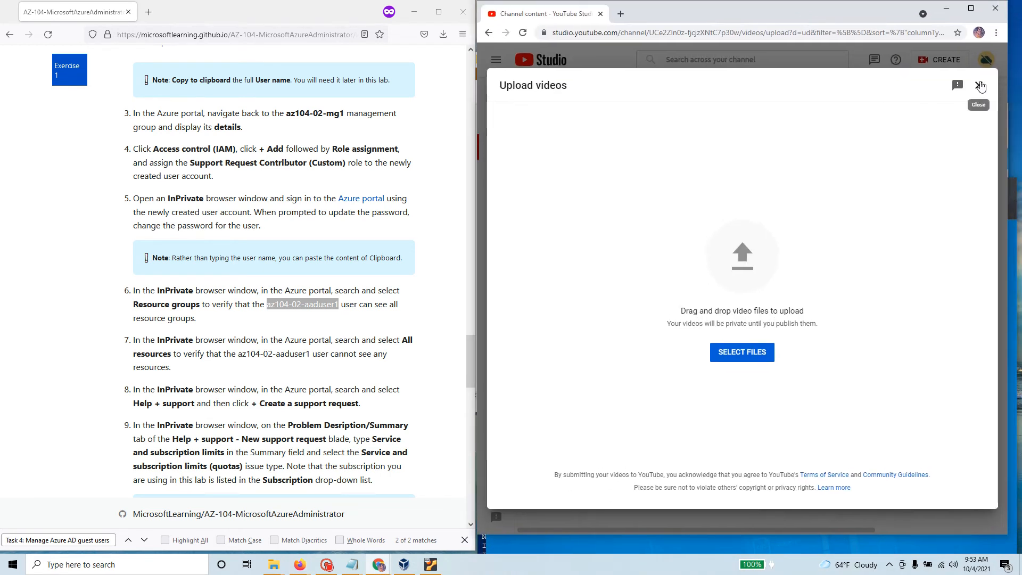
left_click(979, 85)
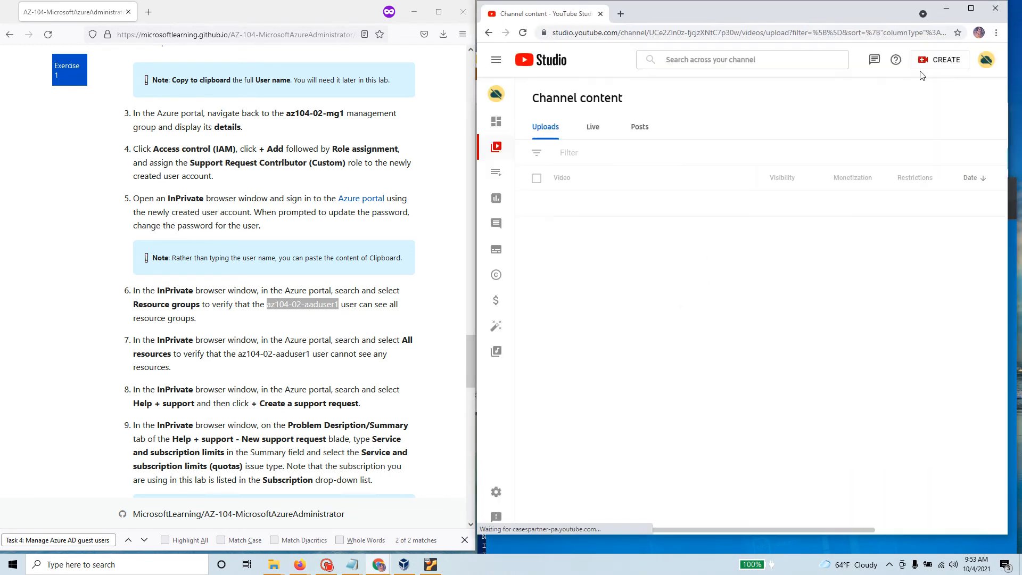
left_click(600, 15)
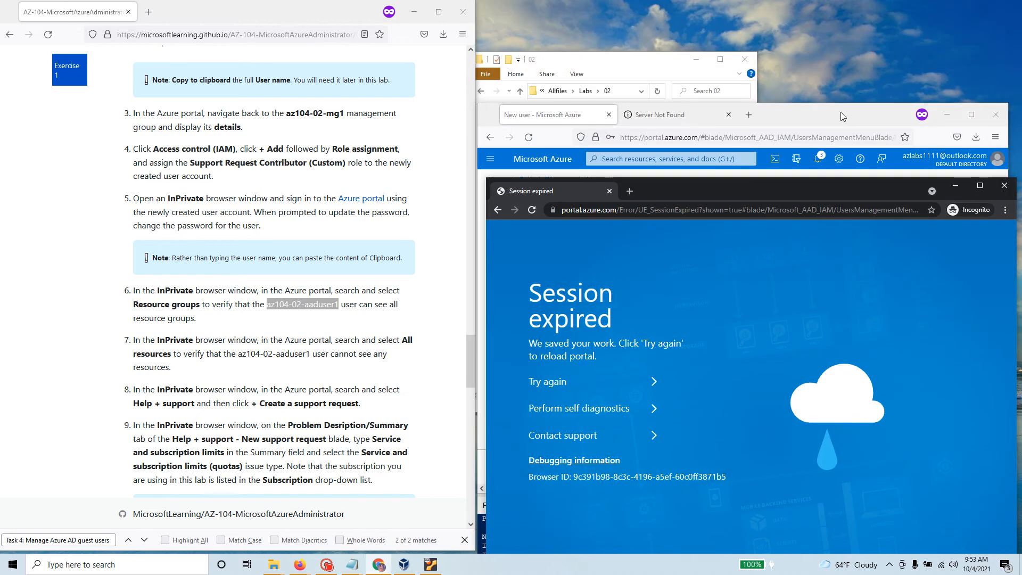
left_click_drag(841, 117, 840, 17)
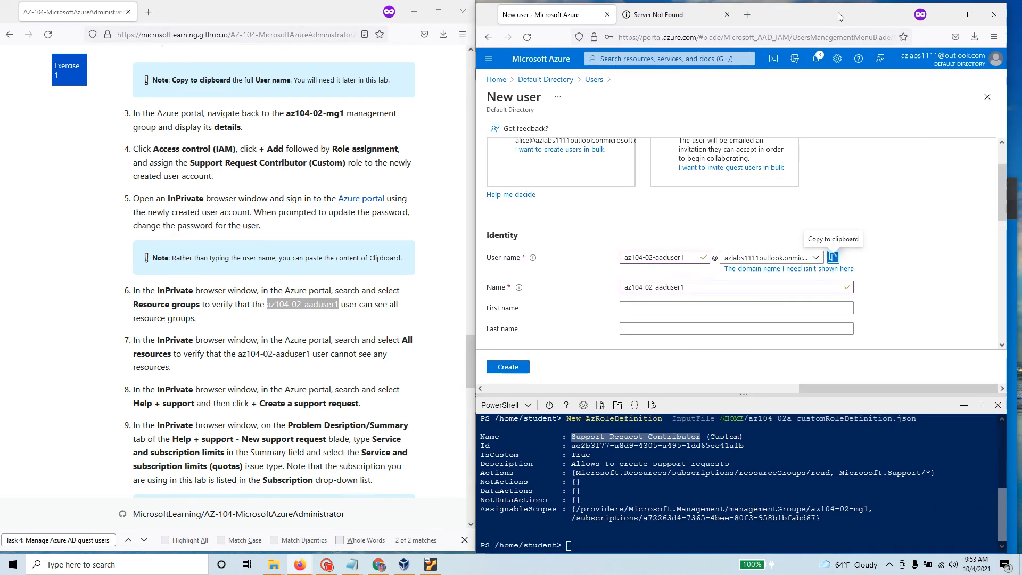
Step: Load the Azure portal address in the Incognito window
left_click(378, 564)
left_click_drag(770, 200, 762, 191)
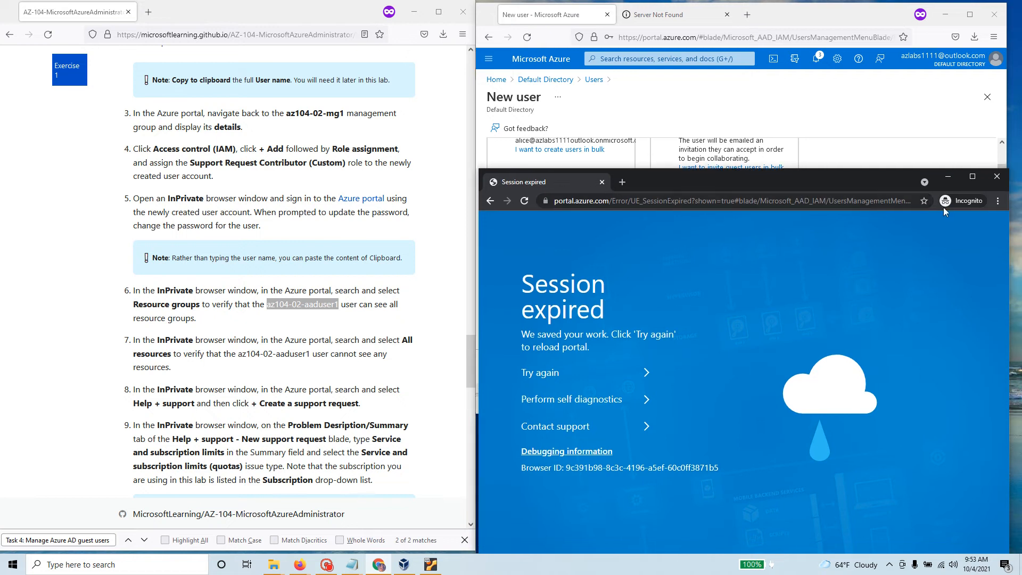
left_click(618, 202)
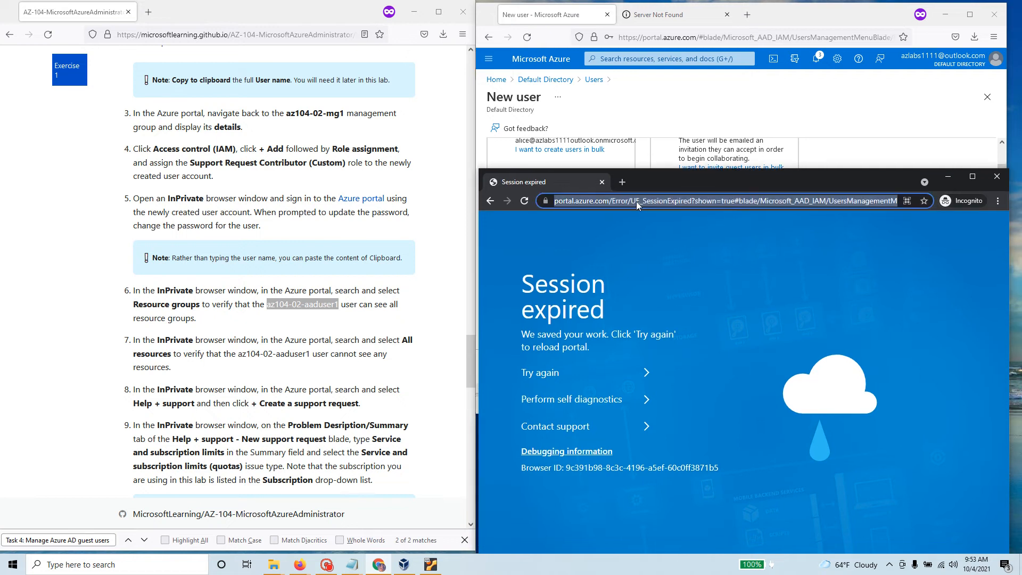
type("port")
key("Return")
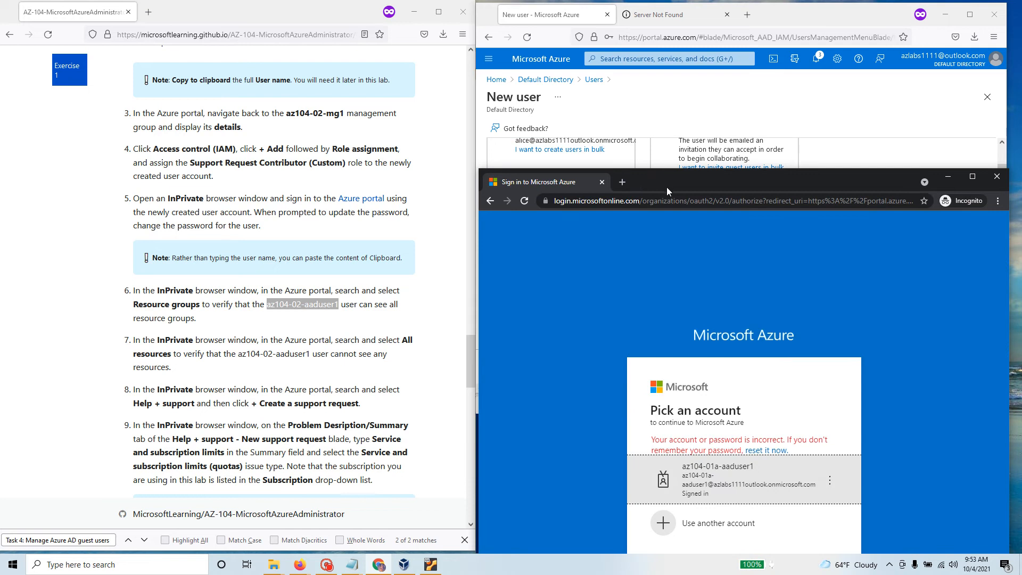
Step: Try signing in with the pasted new user name, which is rejected, then return to the admin portal
left_click(720, 524)
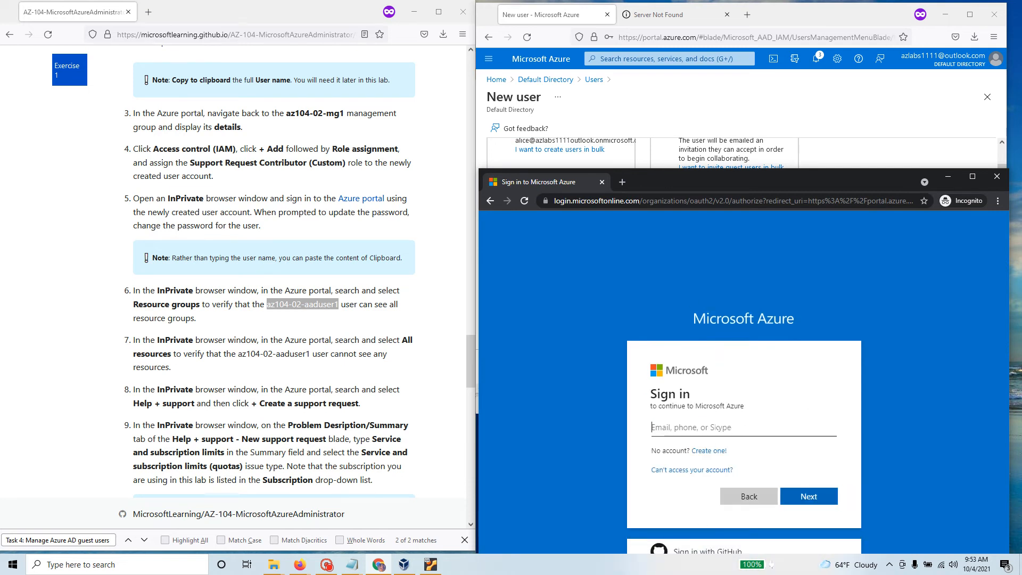
key("ctrl+v")
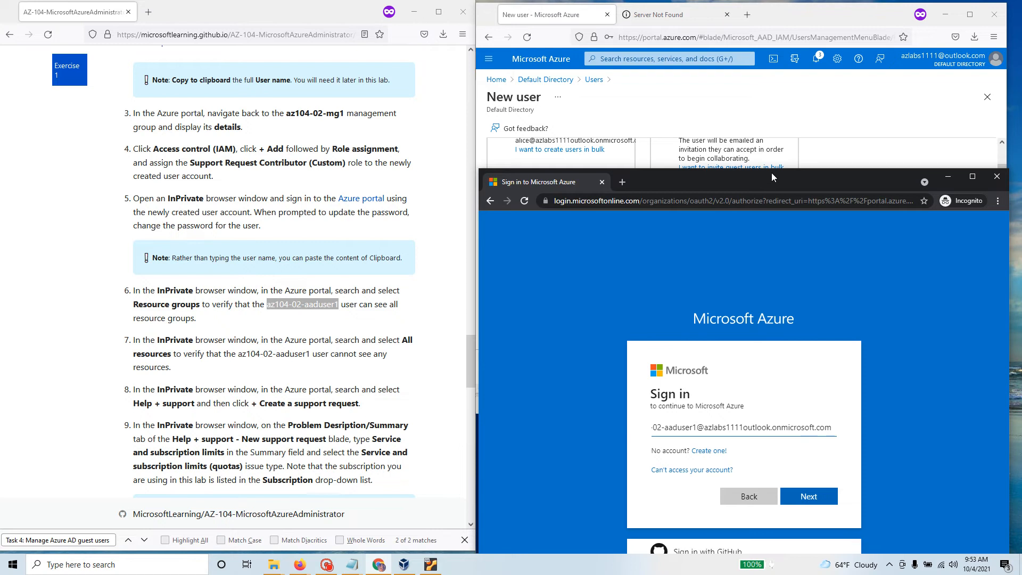
left_click_drag(772, 172, 775, 136)
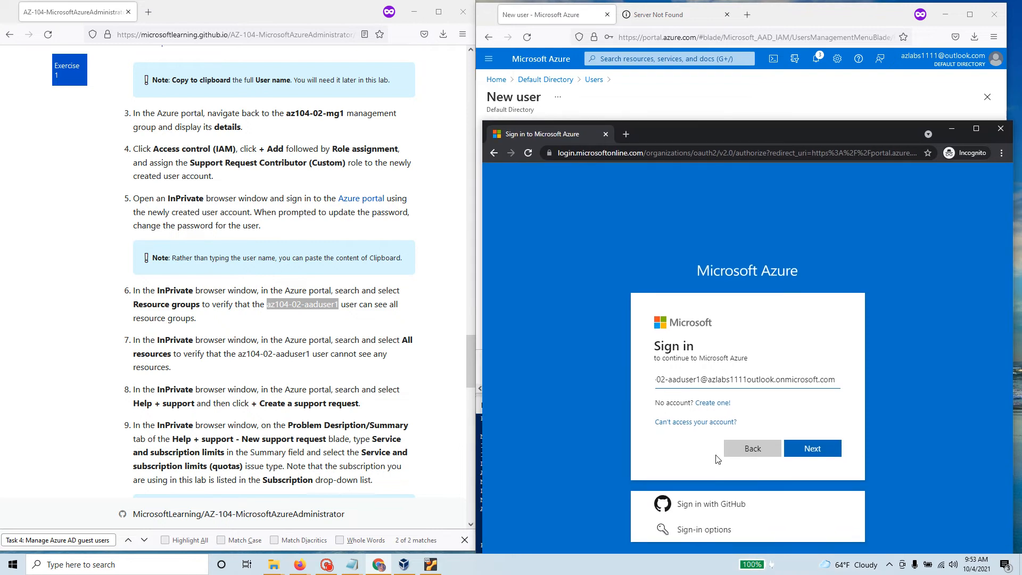
left_click(812, 449)
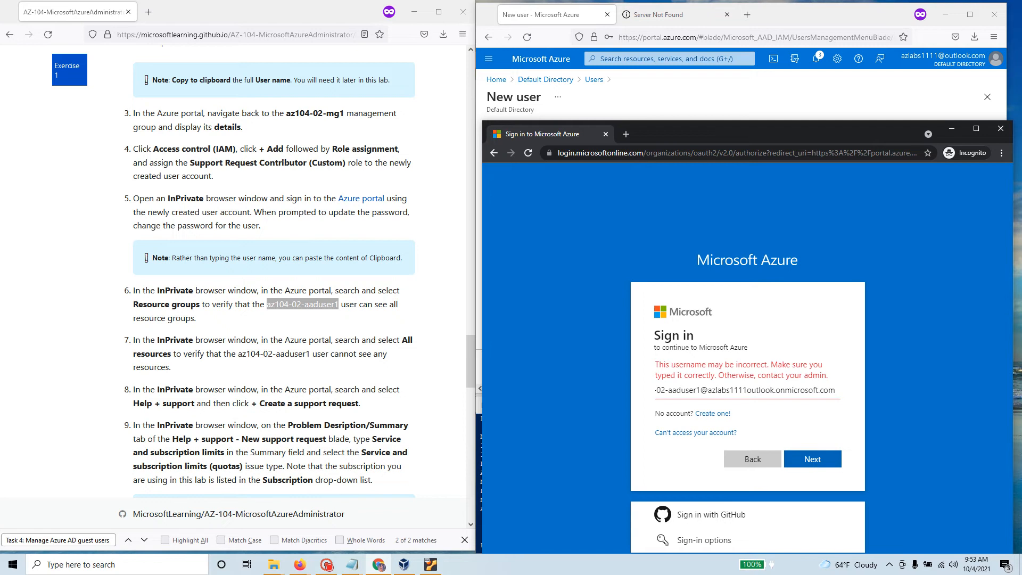
left_click_drag(716, 390, 616, 394)
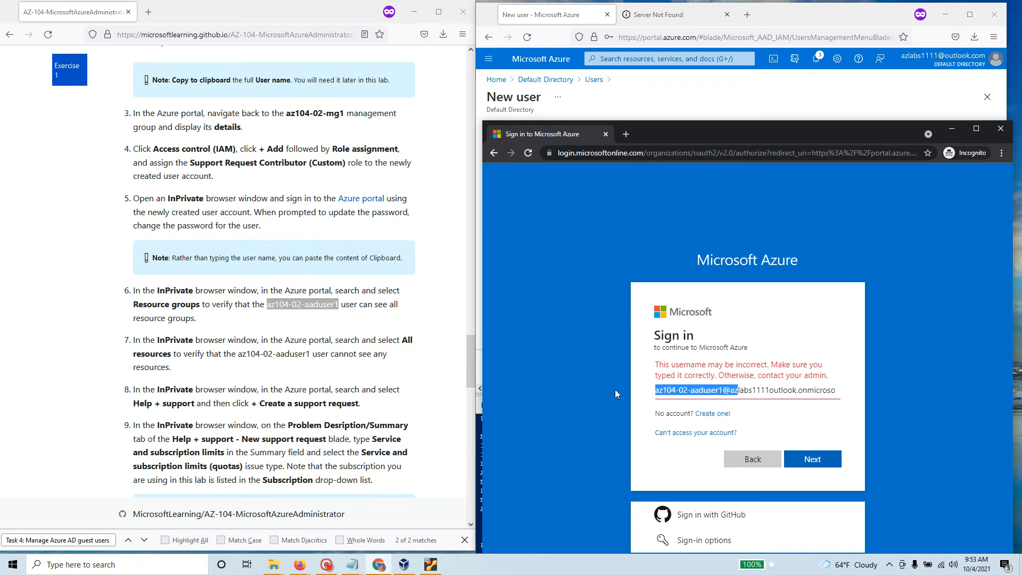
left_click(788, 390)
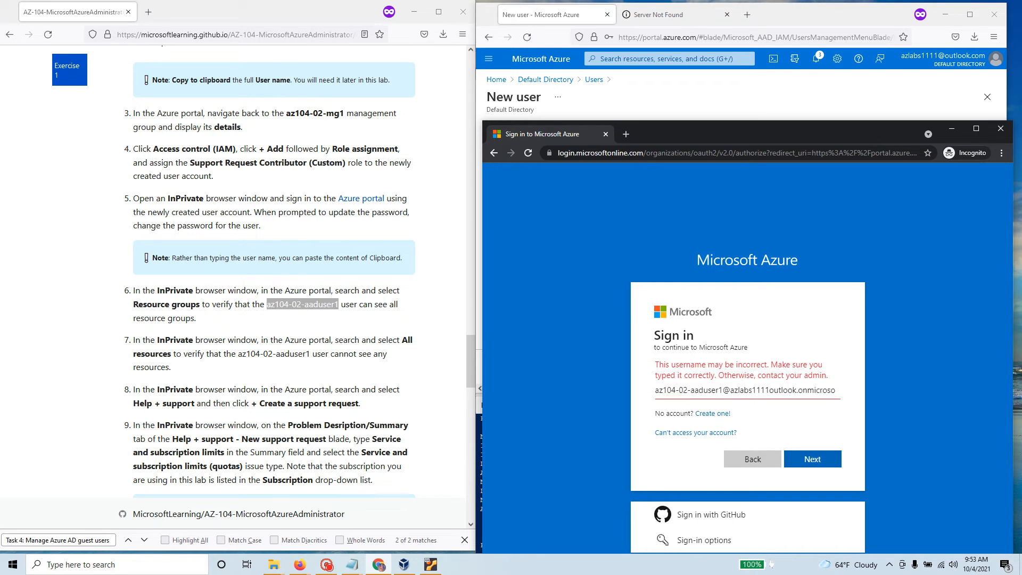
left_click_drag(723, 390, 861, 394)
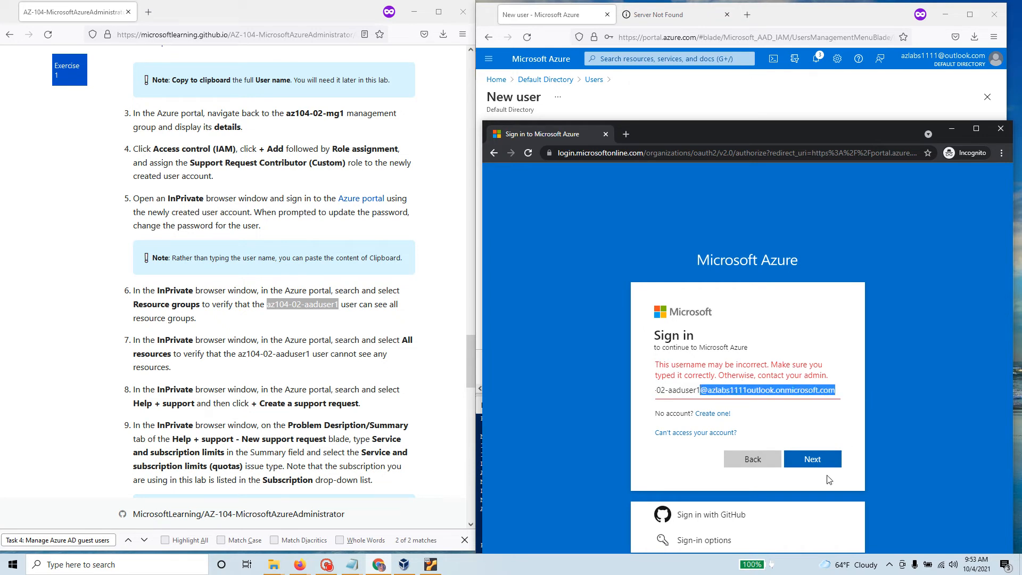
left_click(352, 564)
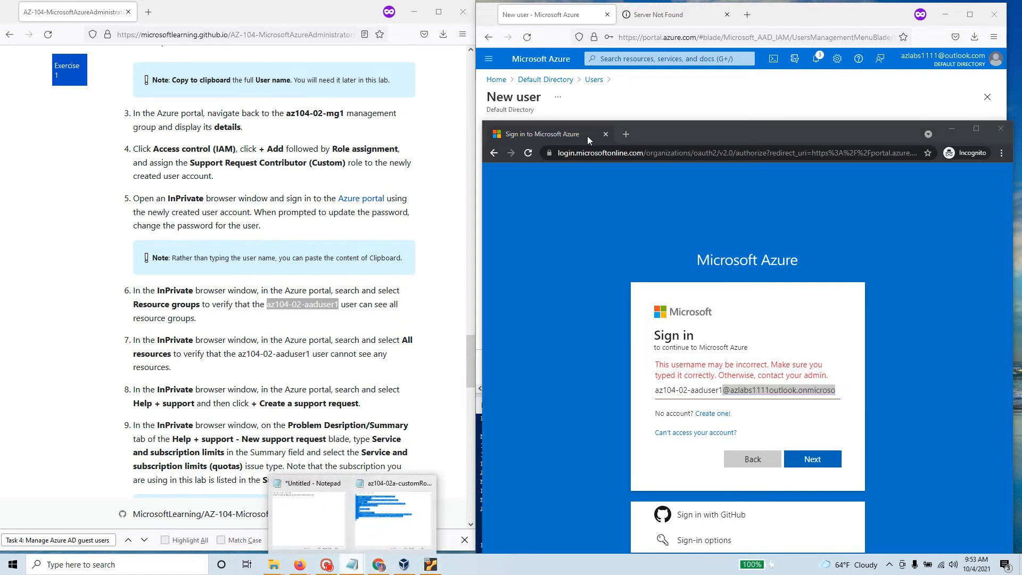
left_click(647, 105)
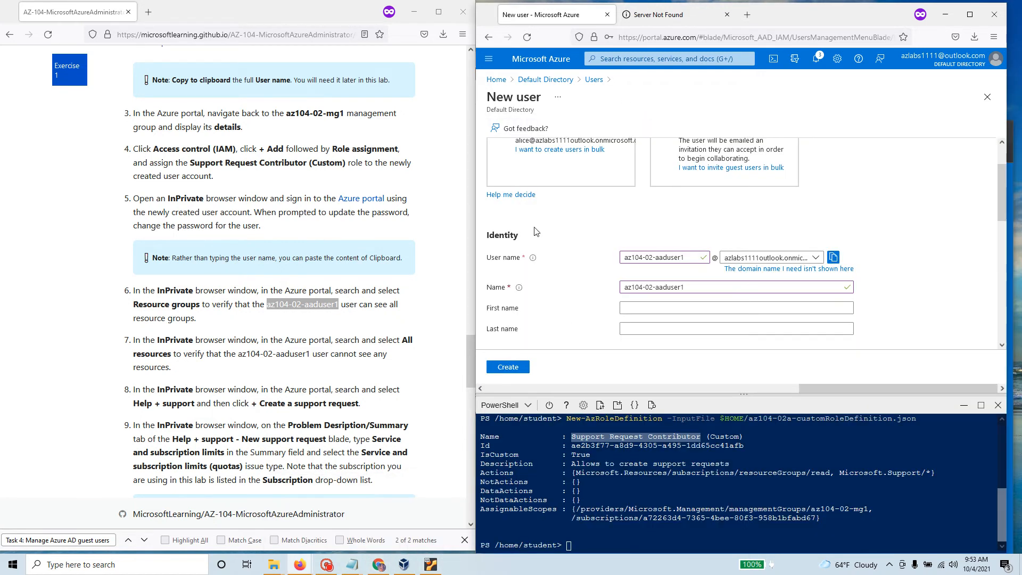
Step: Create the az104-02-aaduser1 user from the bottom of the New user form
scroll(559, 307, "down", 2)
scroll(560, 308, "down", 5)
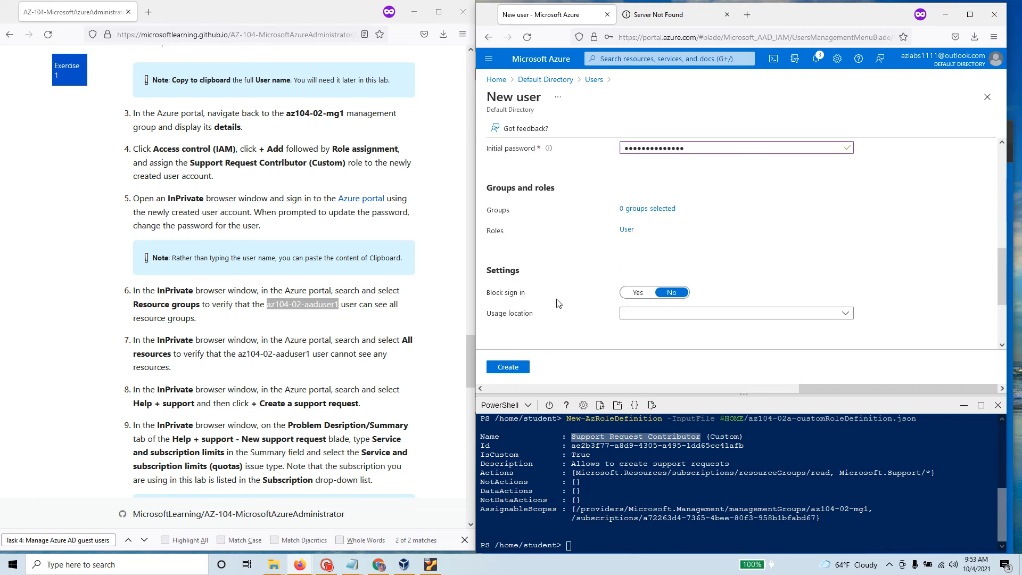
left_click(517, 371)
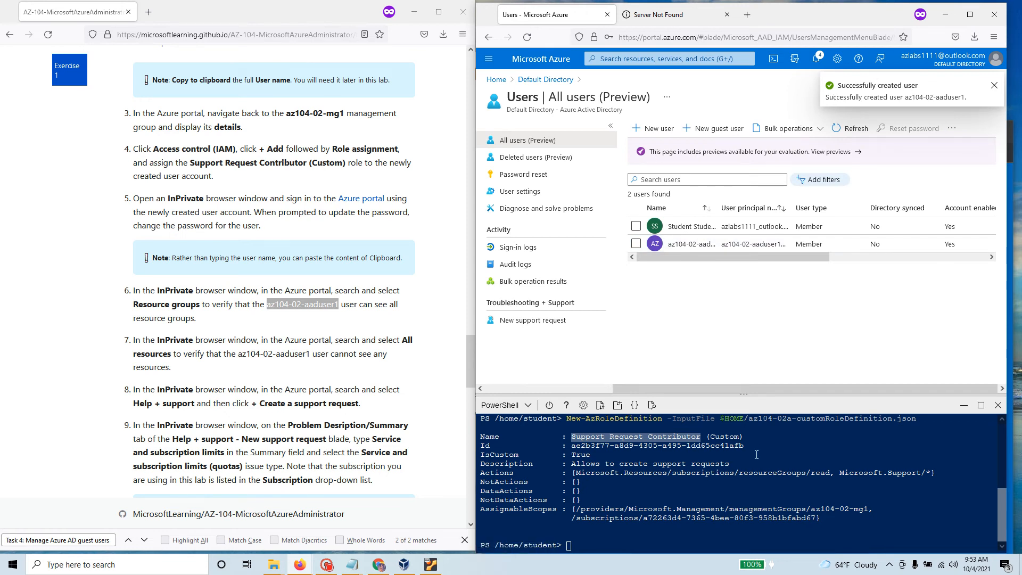
left_click(379, 564)
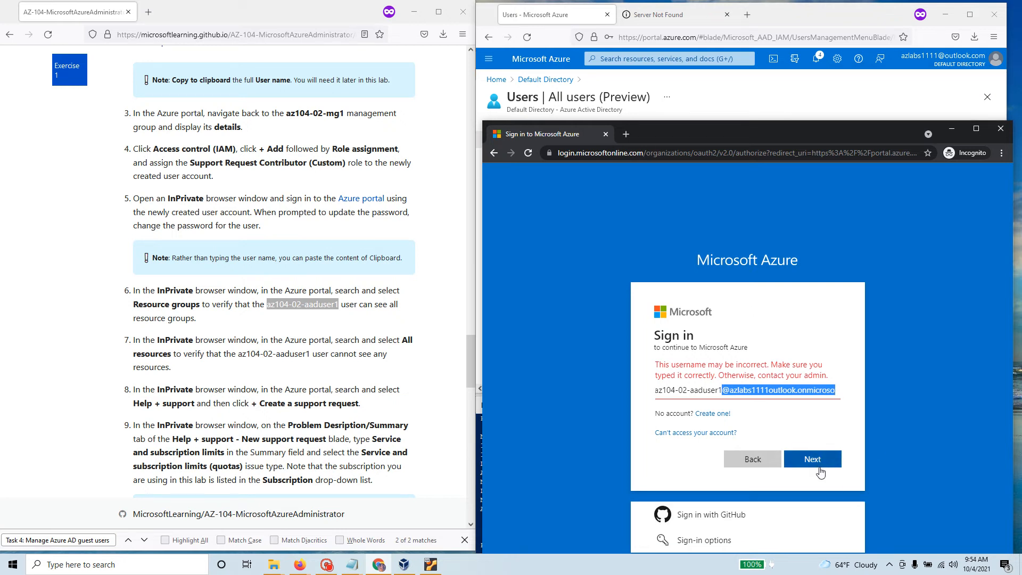
Step: Reload the portal in Incognito and sign in as az104-02-aaduser1 with its initial password
left_click(618, 153)
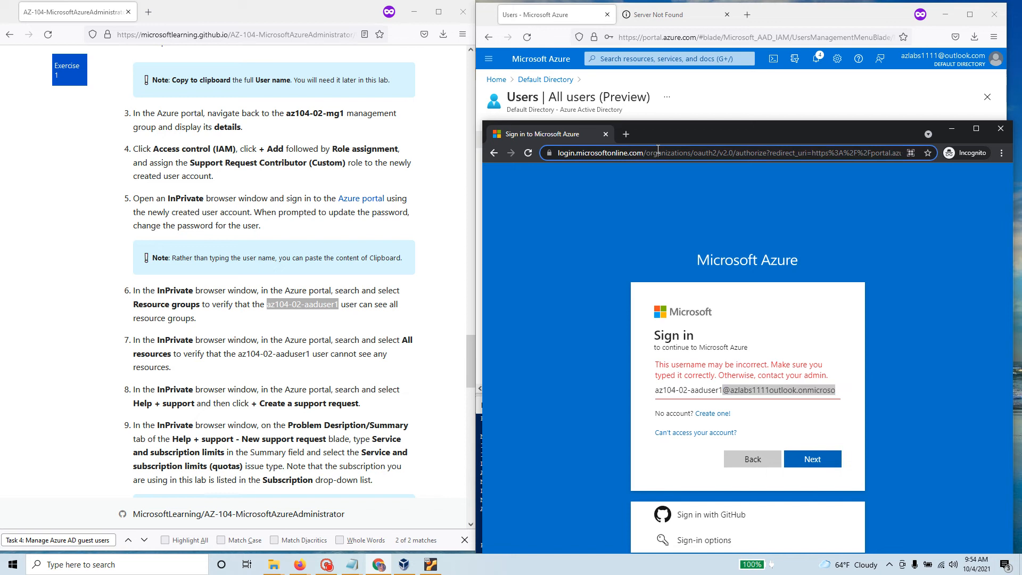
type("portal.azure.com")
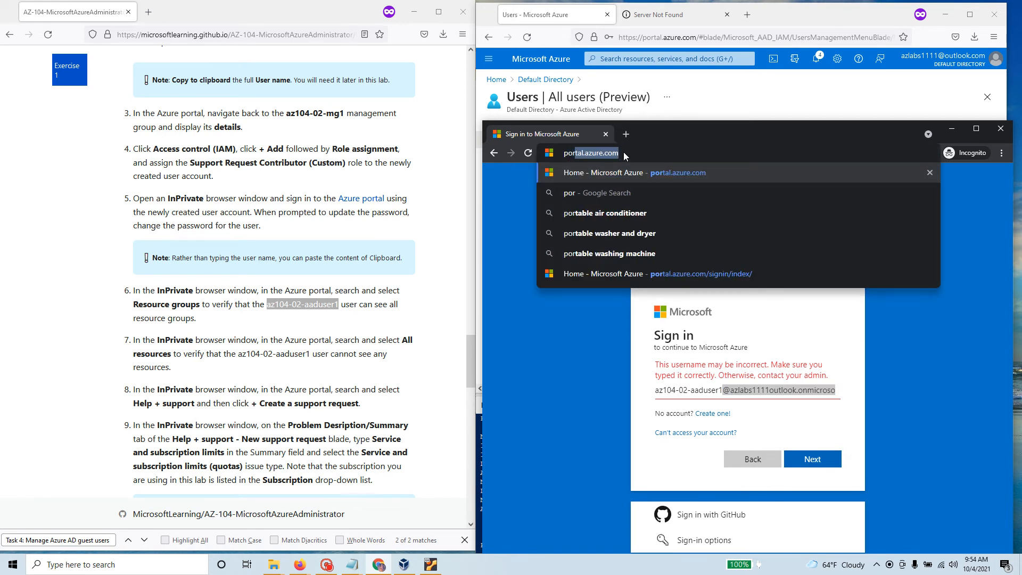
key("Return")
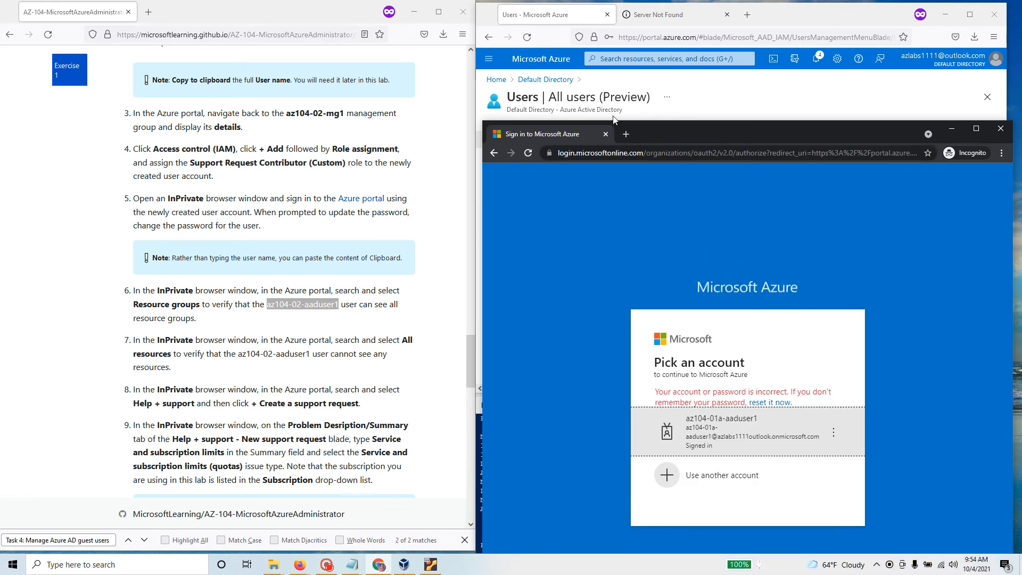
left_click(719, 474)
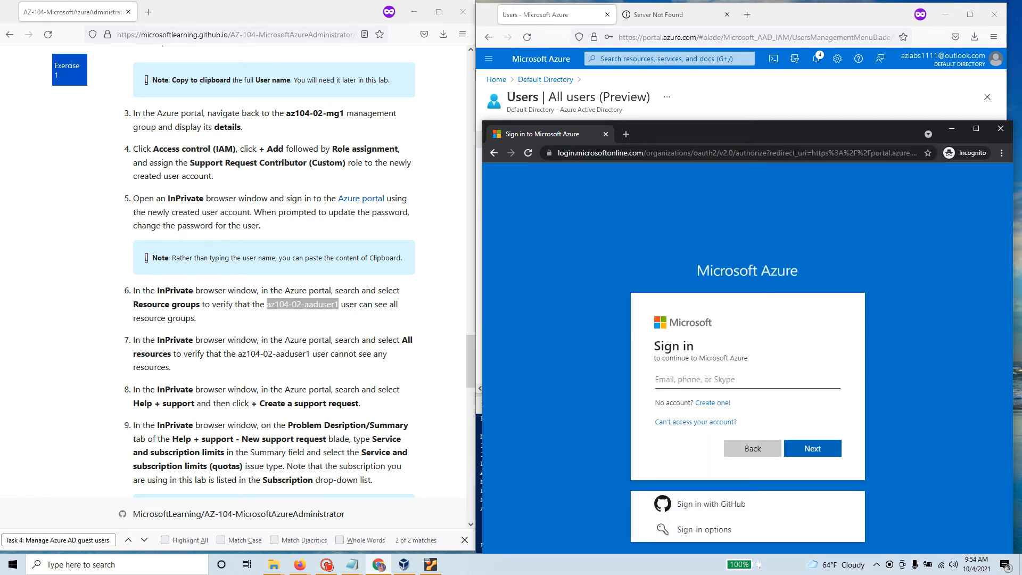
key("ctrl+v")
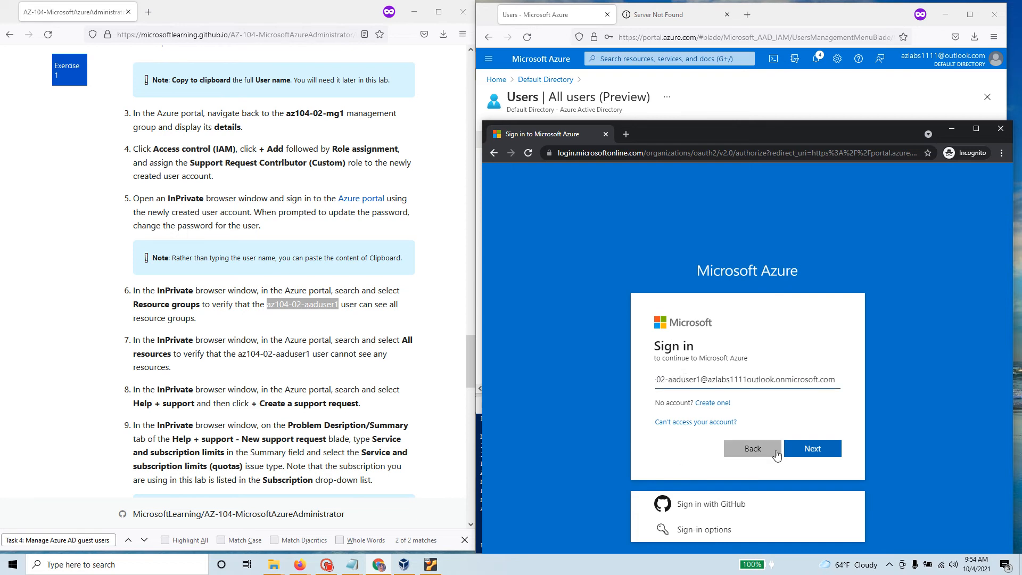
left_click(825, 448)
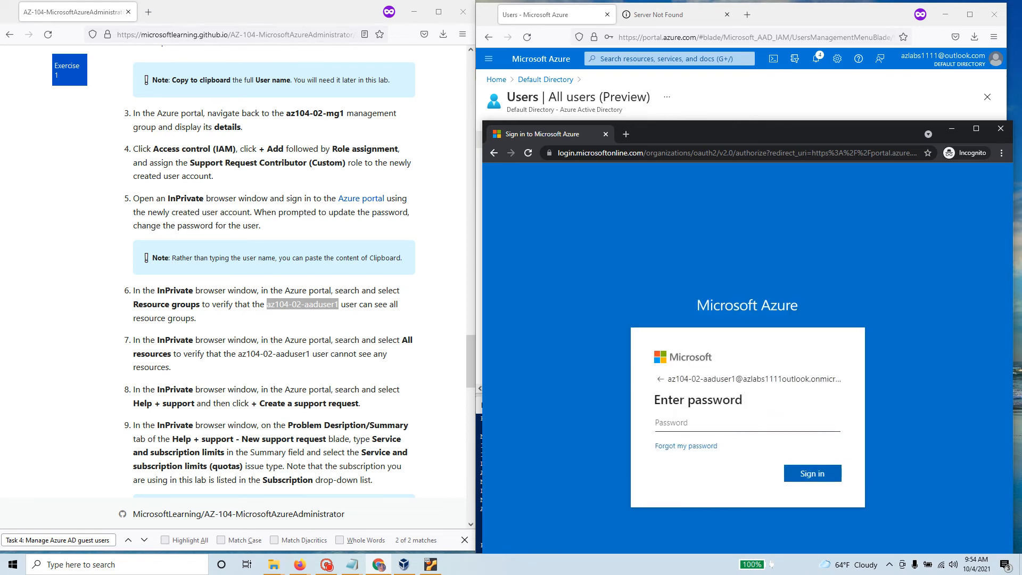
type("P")
key("BackSpace")
key("BackSpace")
type("P")
key("Return")
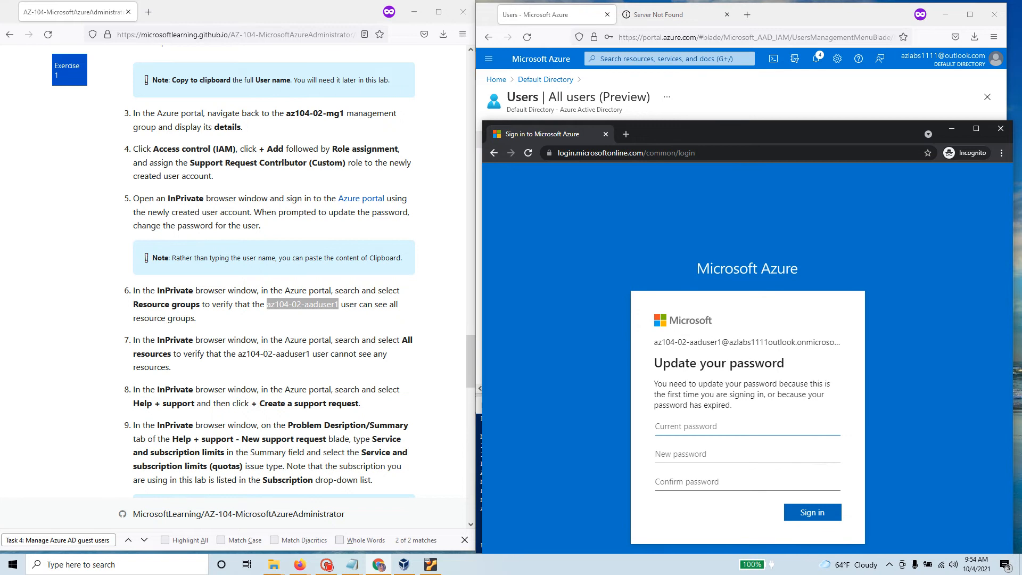
type("P1")
Step: Enter the current password and a new confirmed password, then sign in
key("Tab")
type("P")
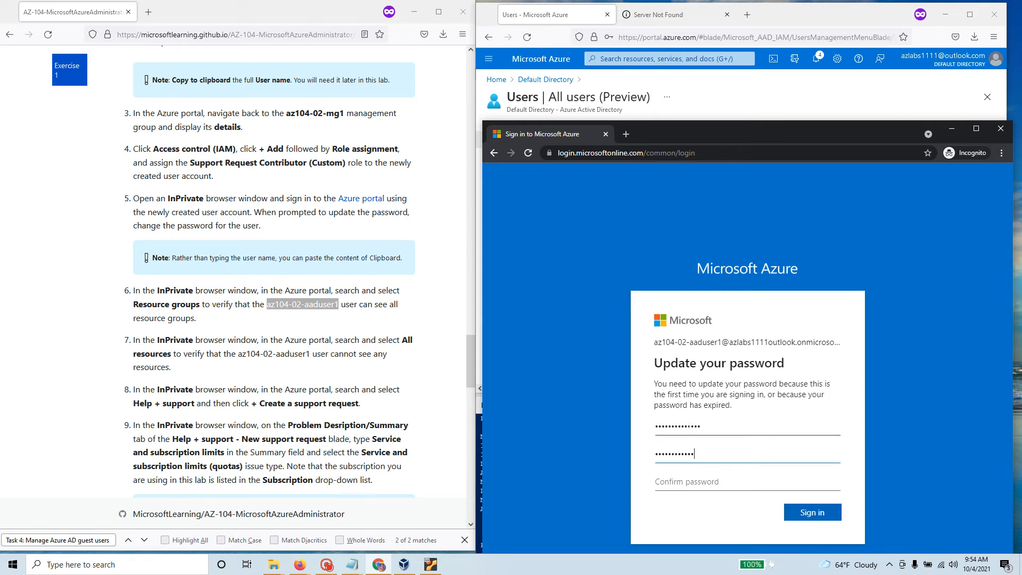
key("Tab")
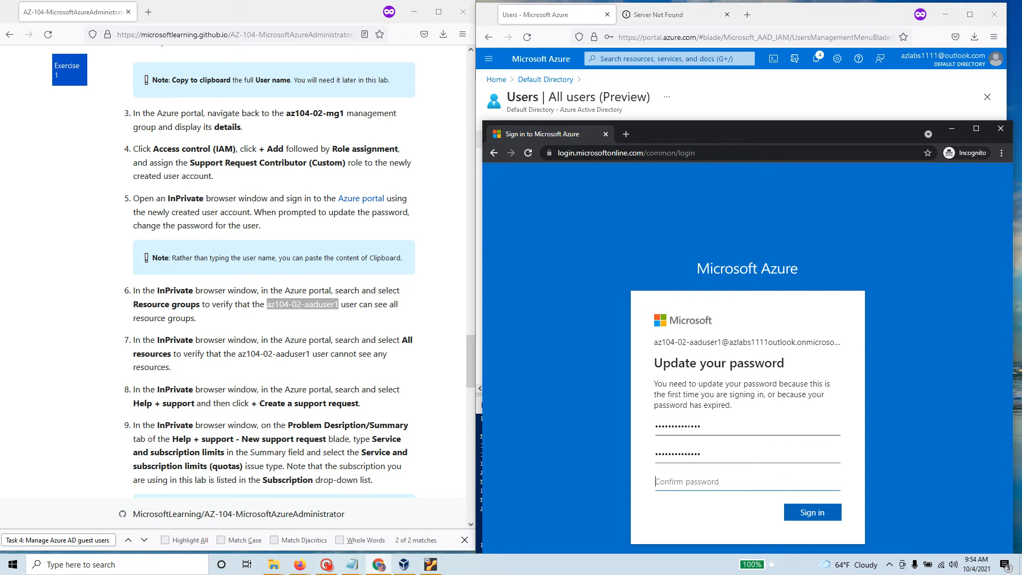
type("P")
left_click(812, 515)
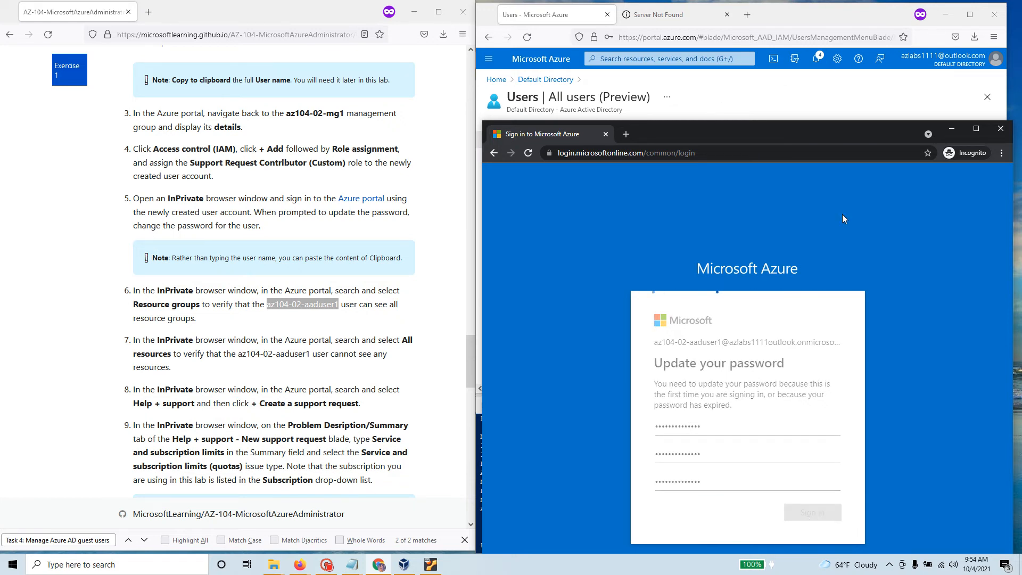
Step: In the admin portal, dismiss the account menu and the development tools prompt
left_click(710, 105)
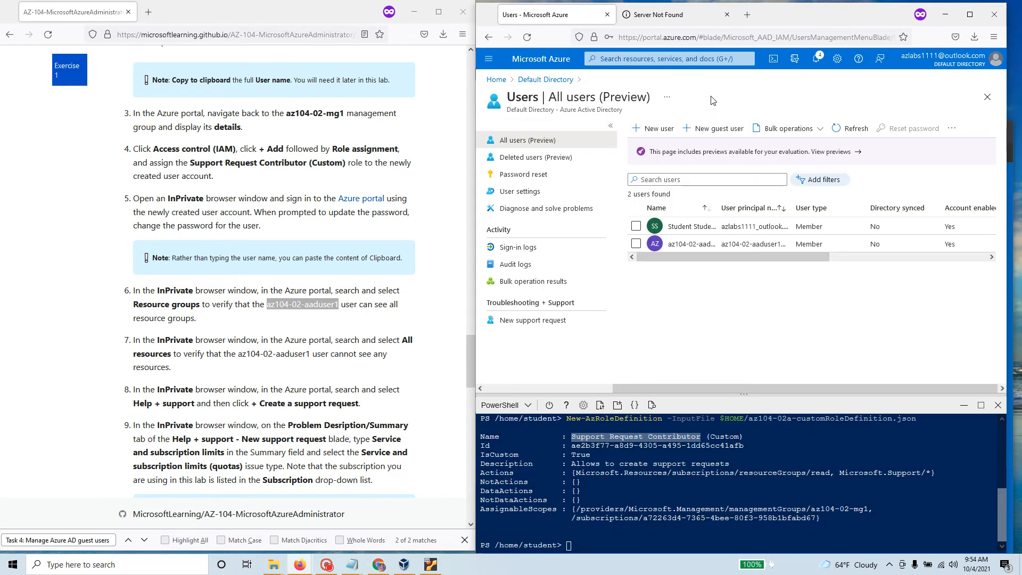
left_click(947, 62)
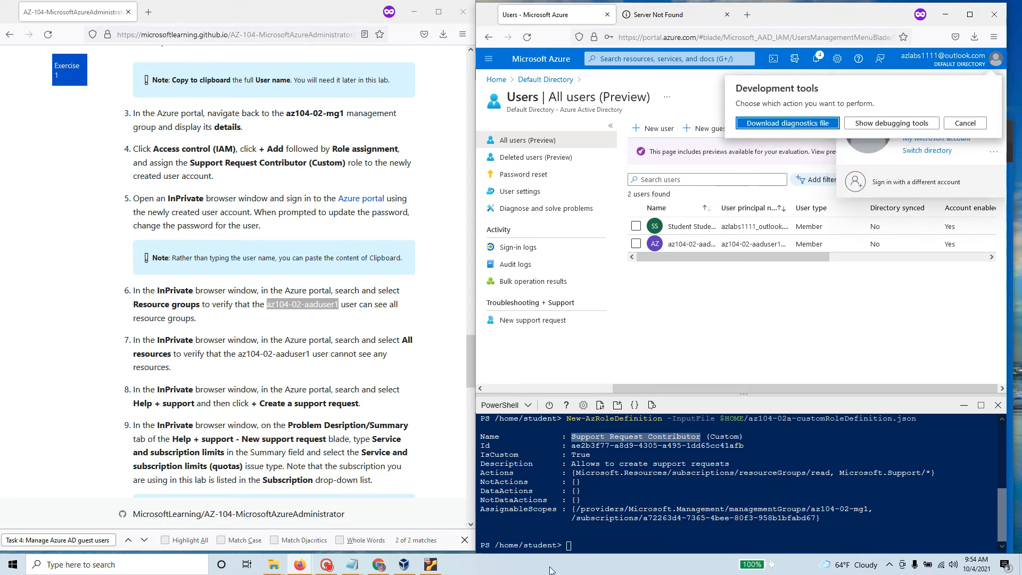
left_click(891, 300)
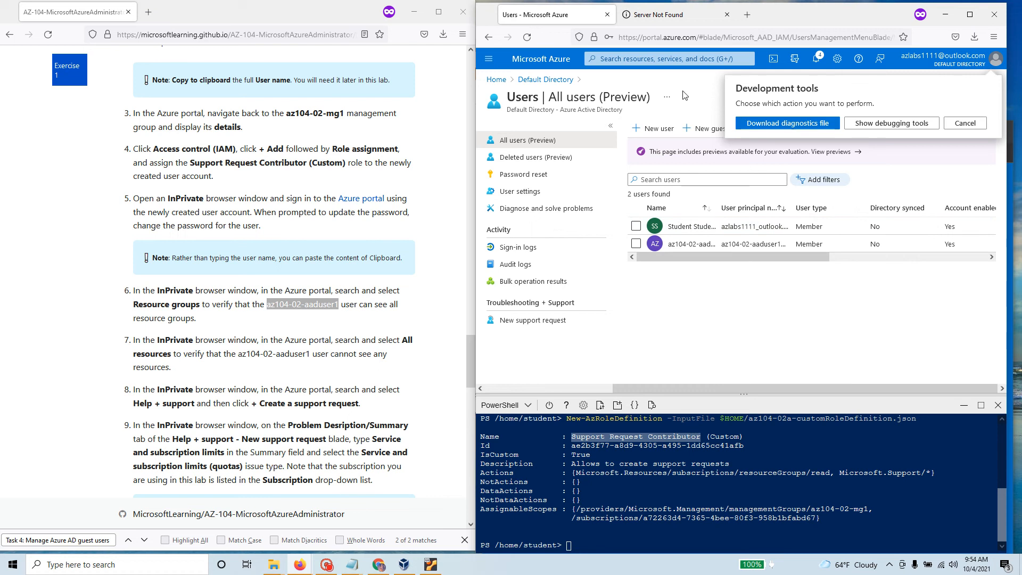
left_click(965, 123)
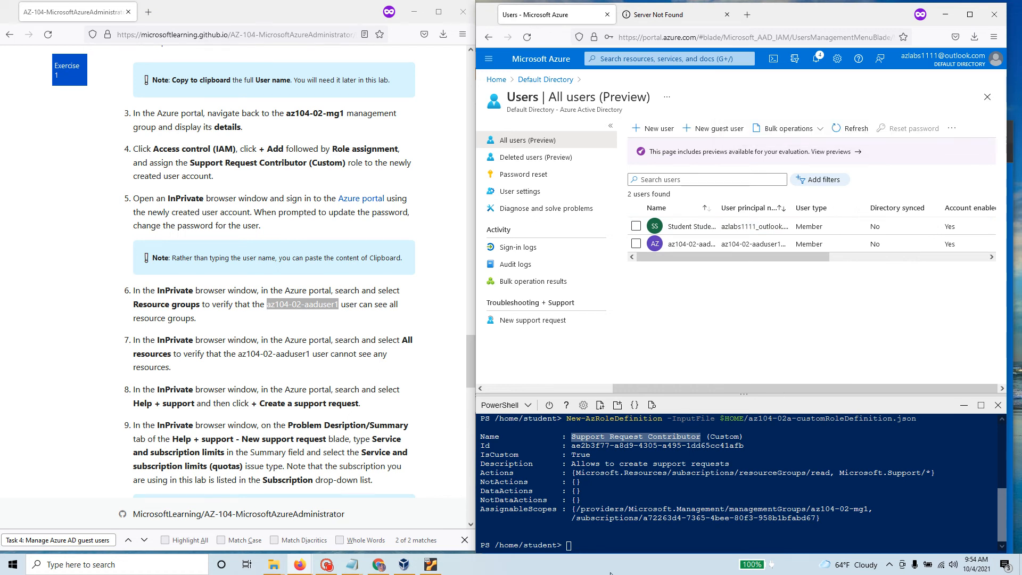
left_click(379, 566)
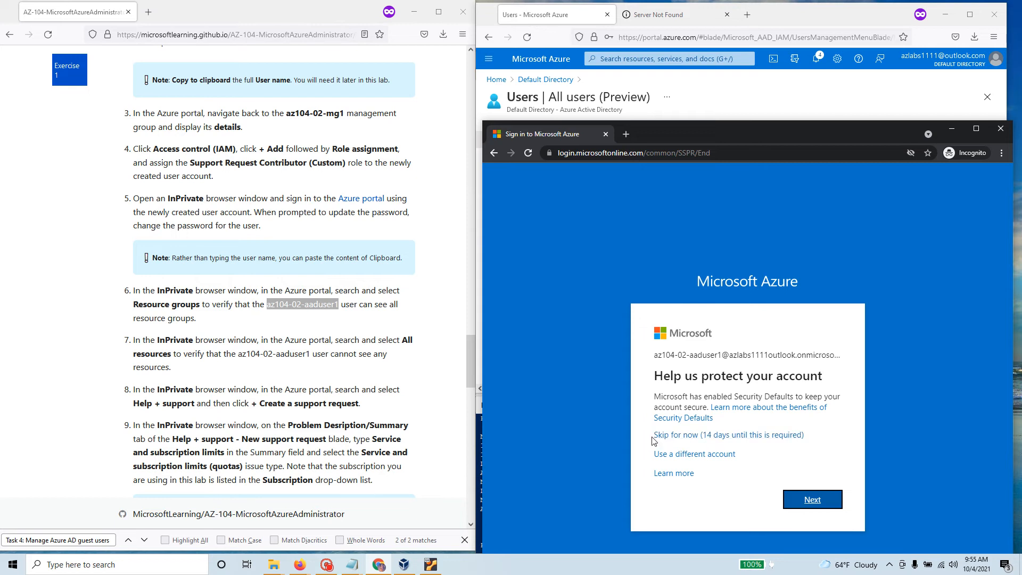
Step: Skip security setup and the welcome tour, and close the admin's Cloud Shell pane
left_click(756, 435)
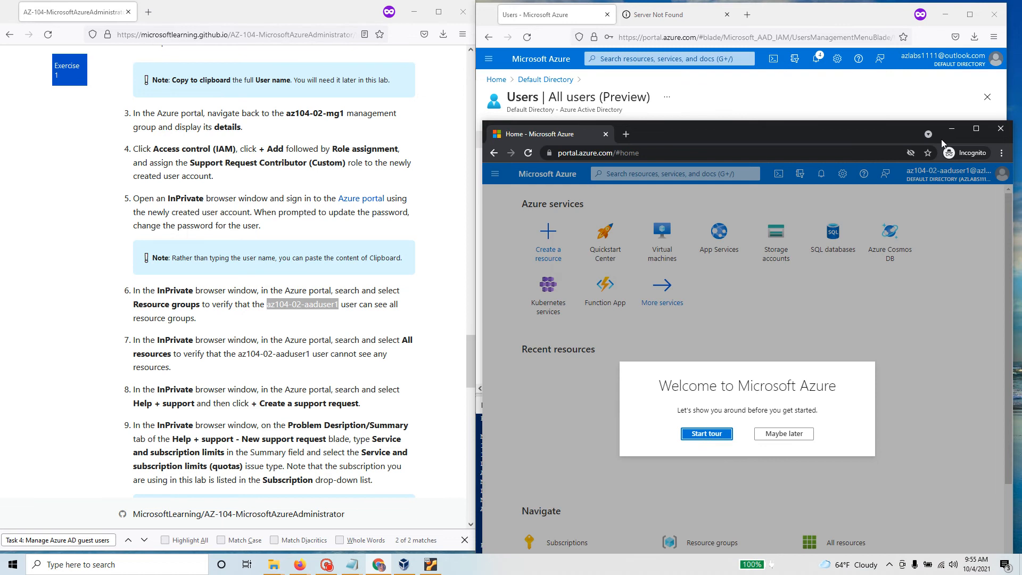
left_click(784, 434)
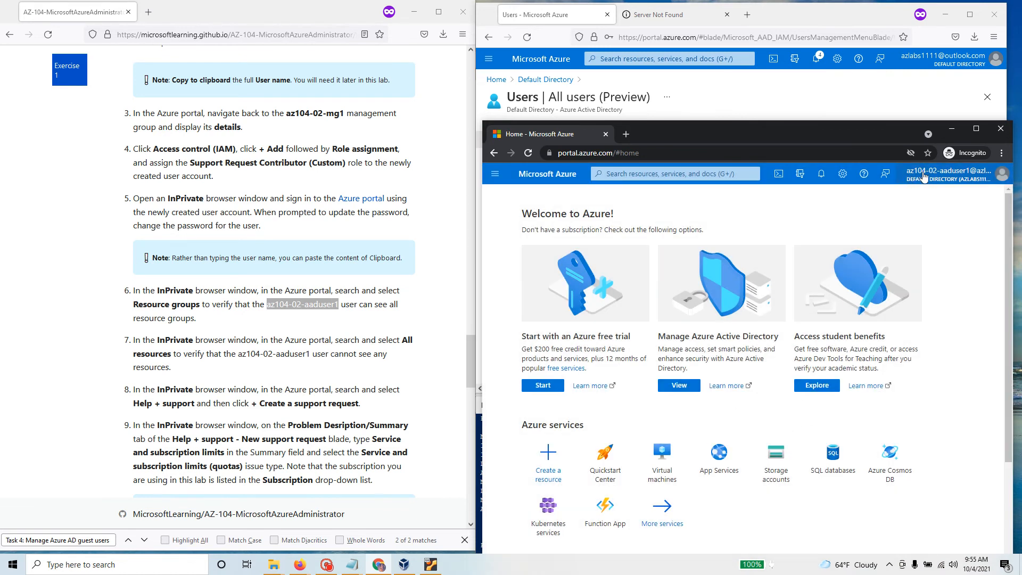
left_click(702, 101)
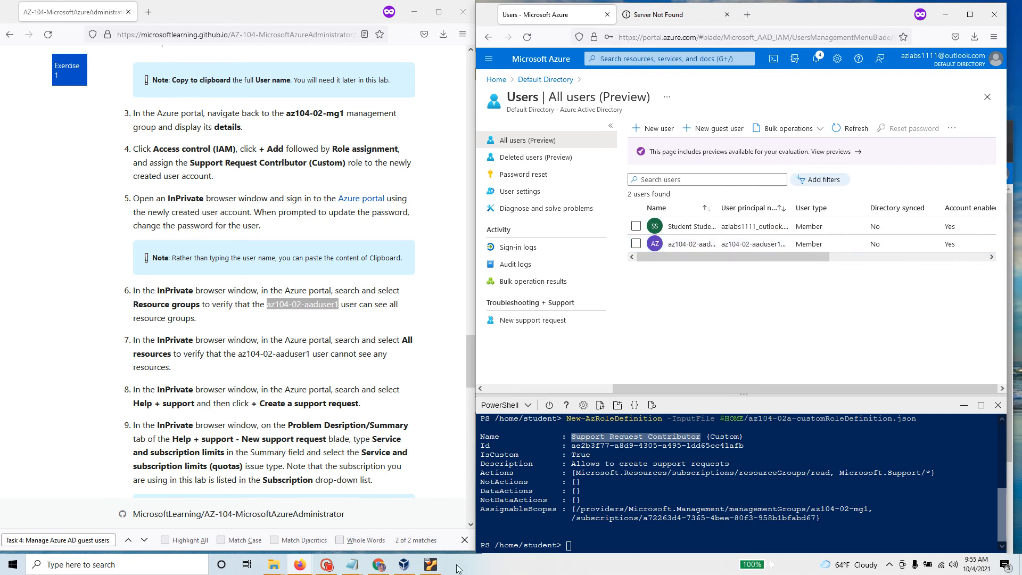
left_click(999, 405)
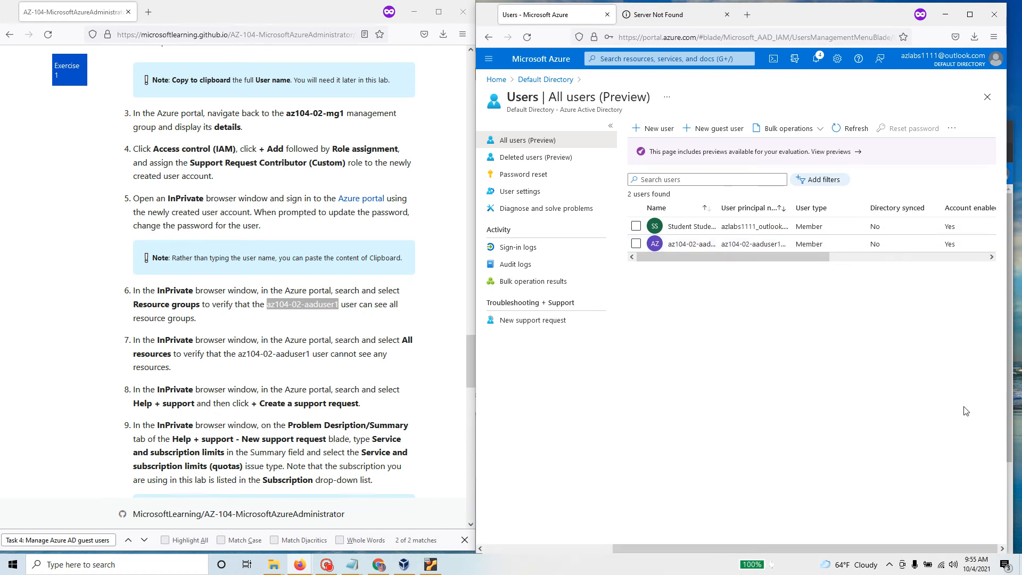
left_click(380, 566)
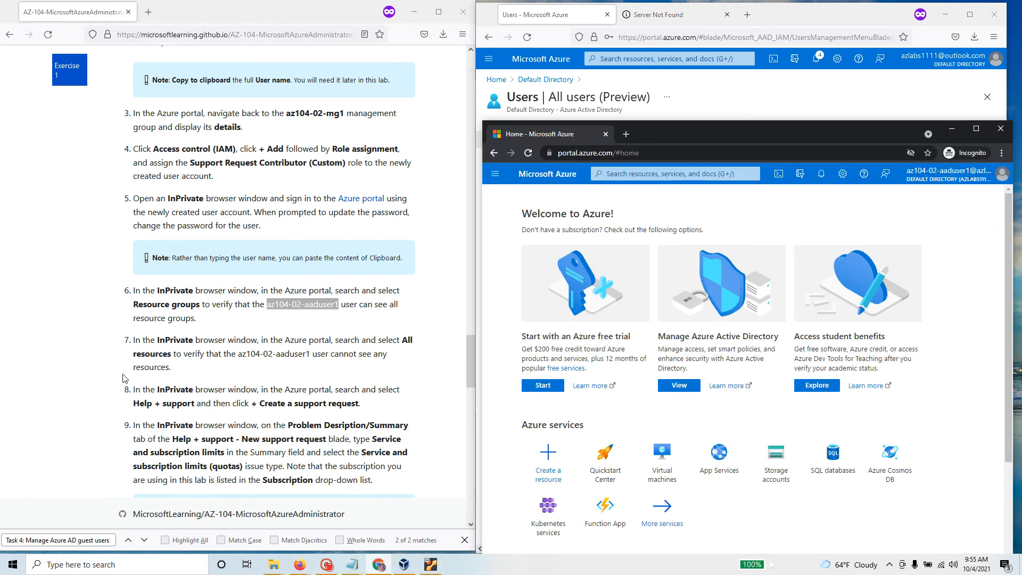
Step: Mark steps 6 and 7 of the lab instructions
left_click_drag(198, 319, 135, 290)
scroll(135, 290, "down", 3)
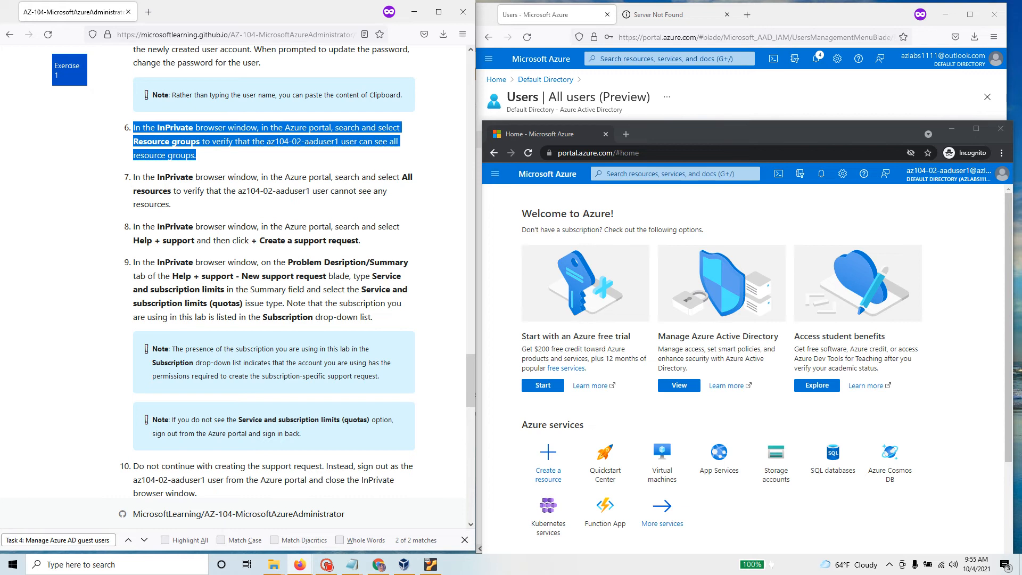
left_click_drag(408, 177, 430, 208)
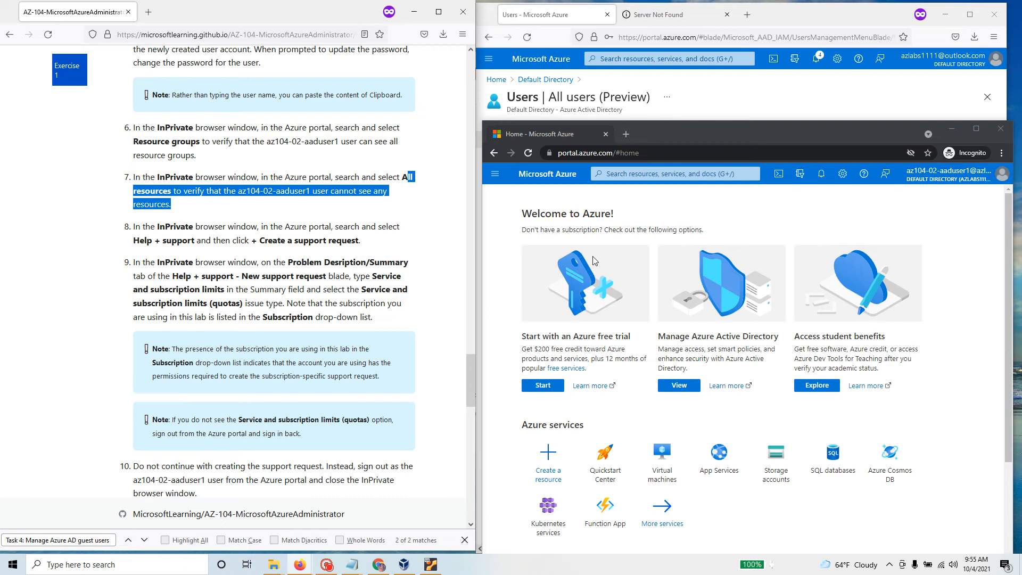
Step: Search 'all' in the new user's portal and open All resources, which lists none
left_click(657, 169)
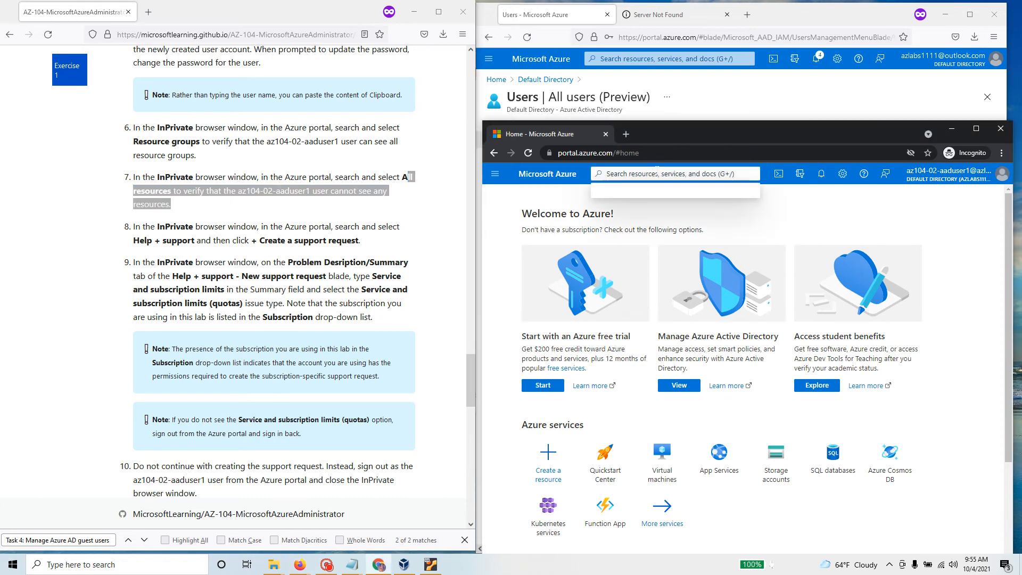
type("res")
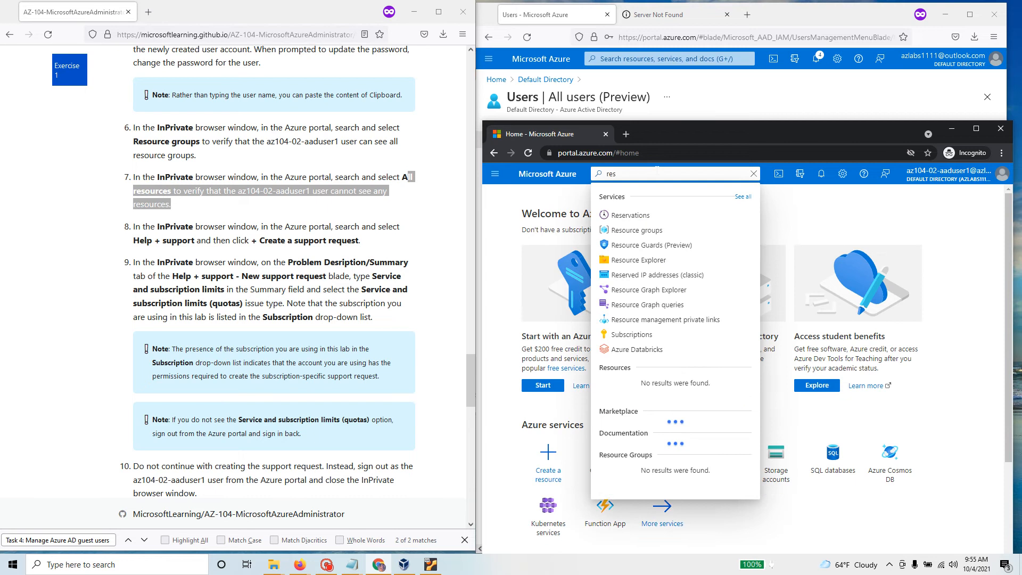
key("BackSpace")
key("BackSpace")
key("BackSpace")
type("all")
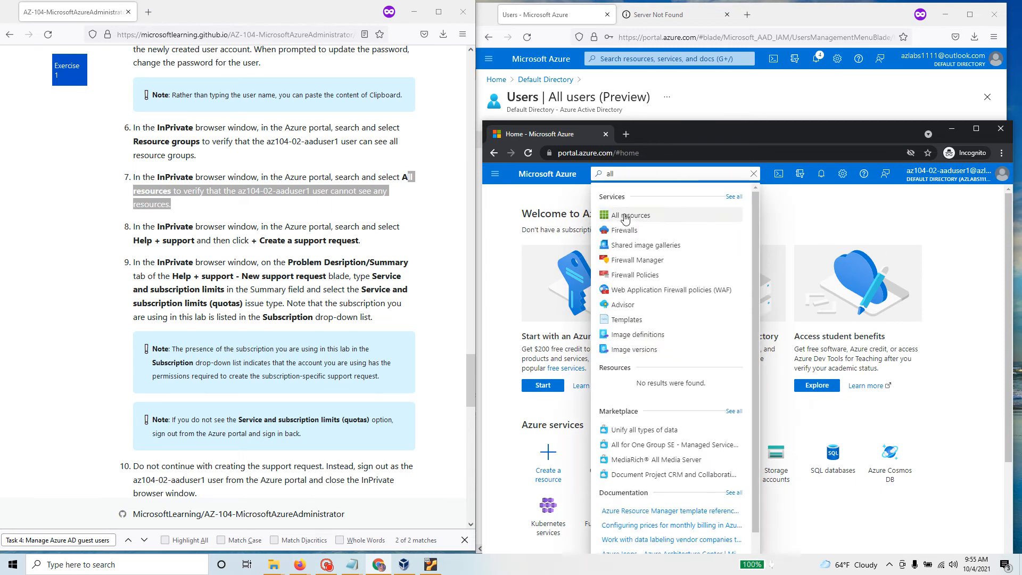
left_click(623, 216)
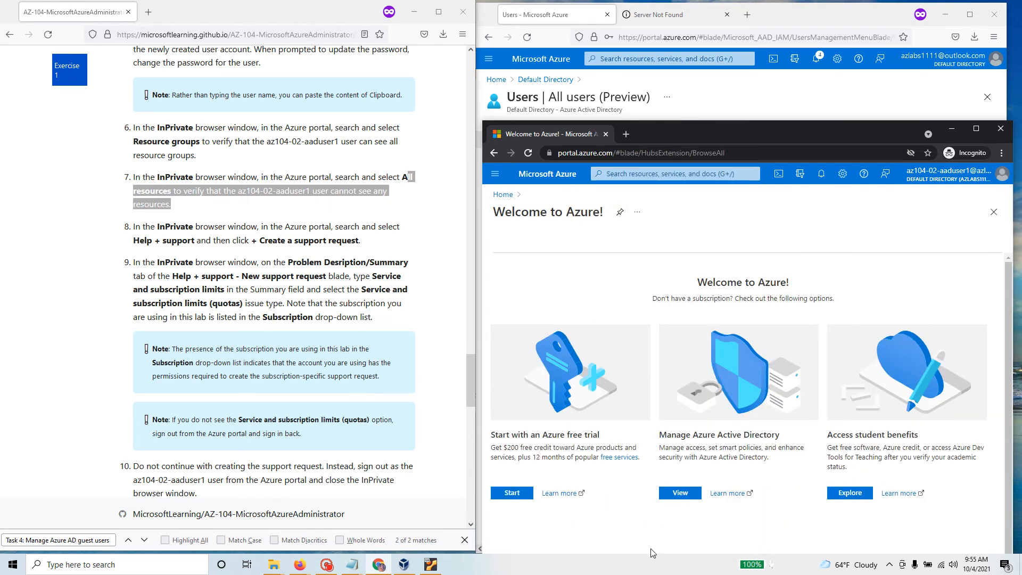
scroll(660, 394, "down", 1)
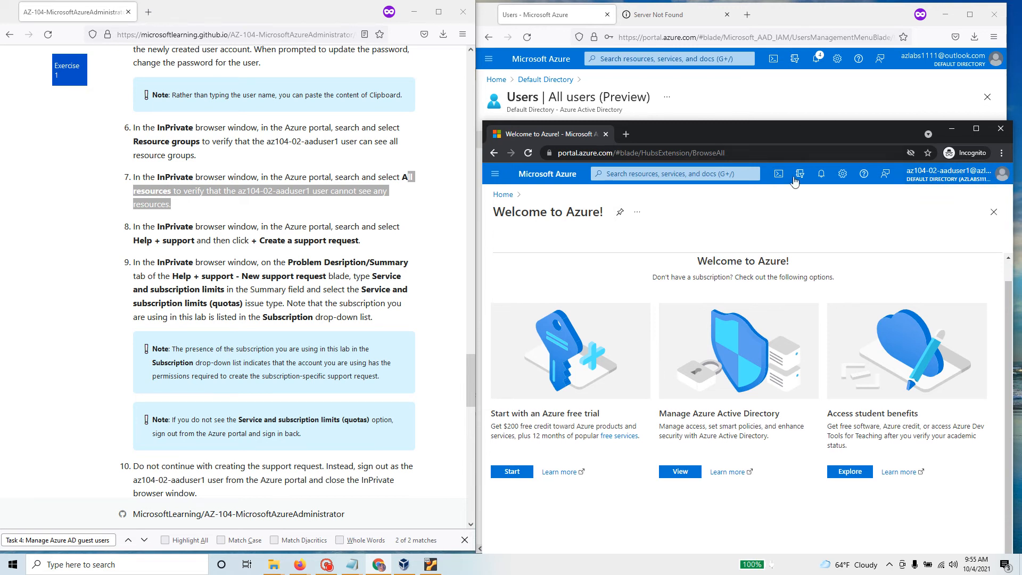
Step: Show All resources (48) in the administrator's portal, then return to the user's Incognito window
left_click(736, 93)
left_click(625, 59)
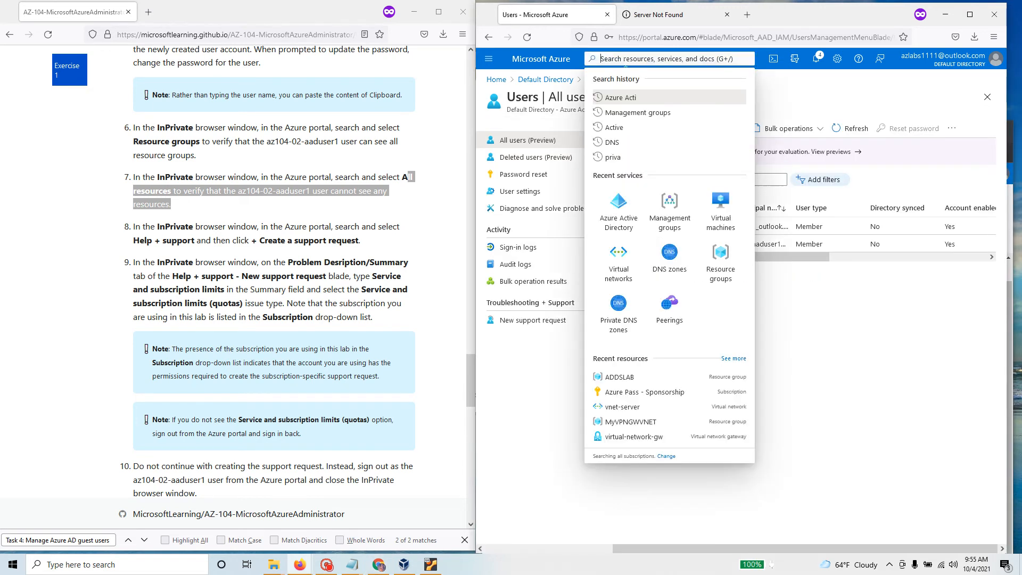
type("all")
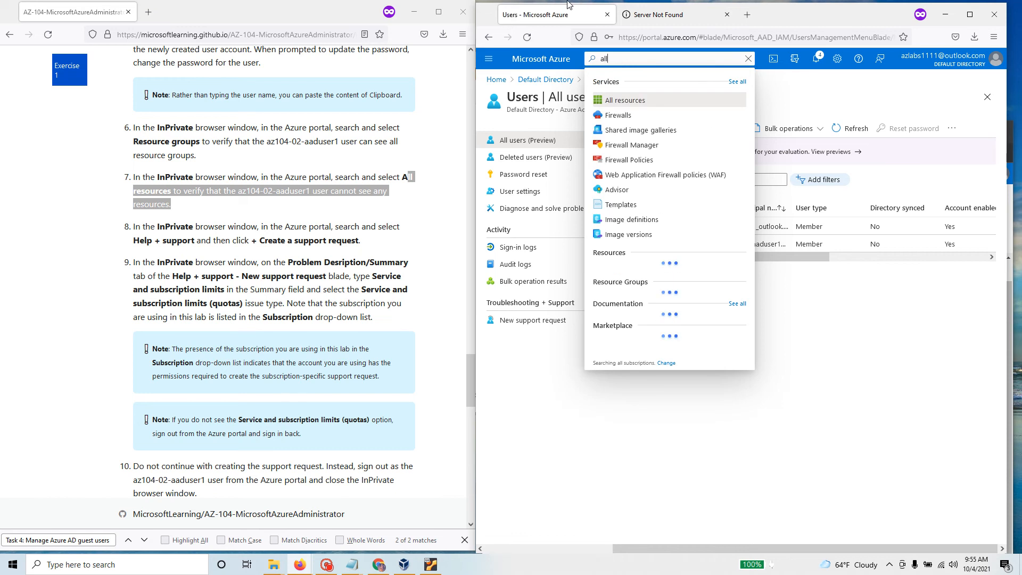
left_click(645, 102)
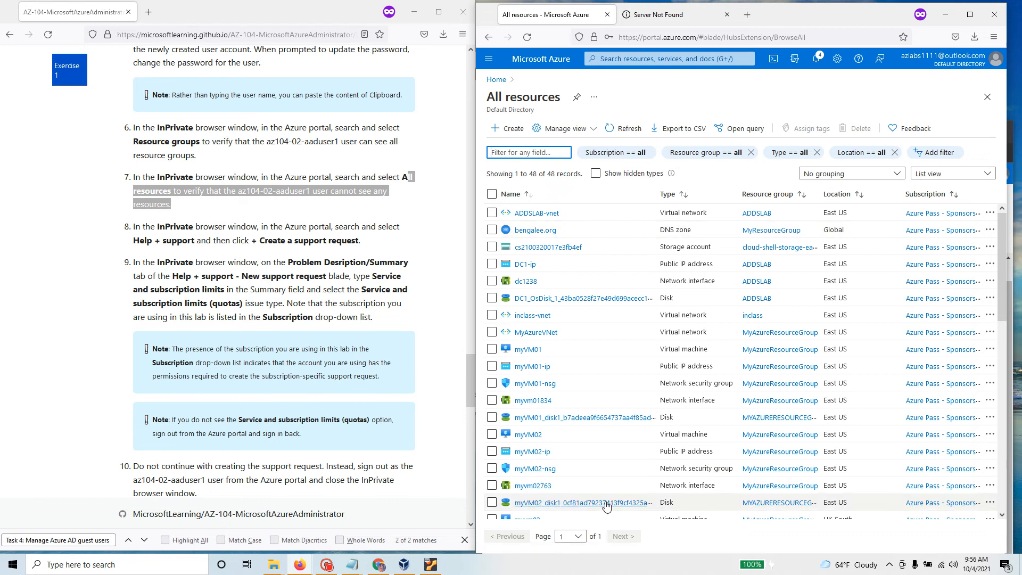
left_click(379, 564)
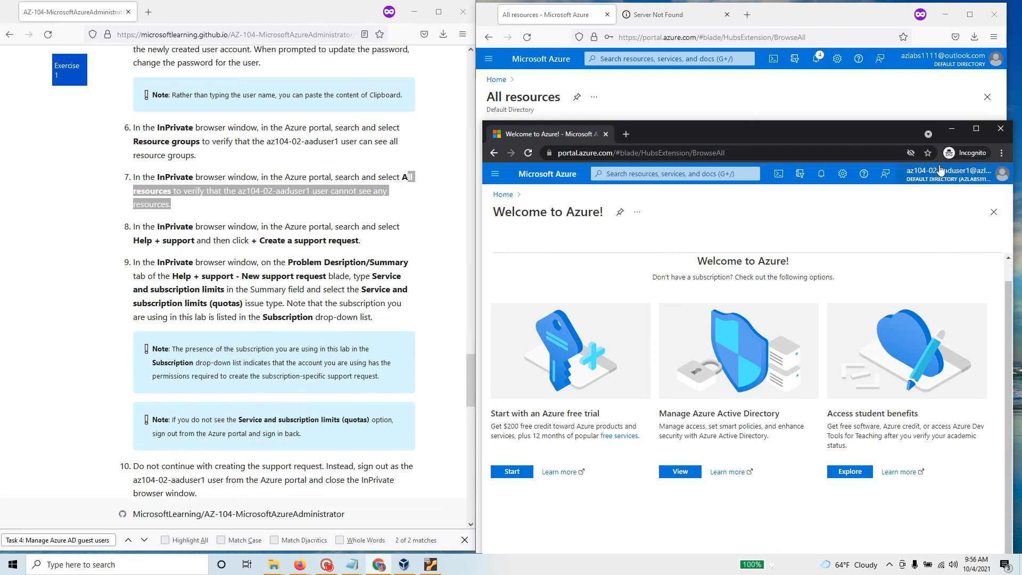
Step: Start a new support request from Help + support in the user's Incognito portal
mouse_move(926, 182)
left_click(863, 179)
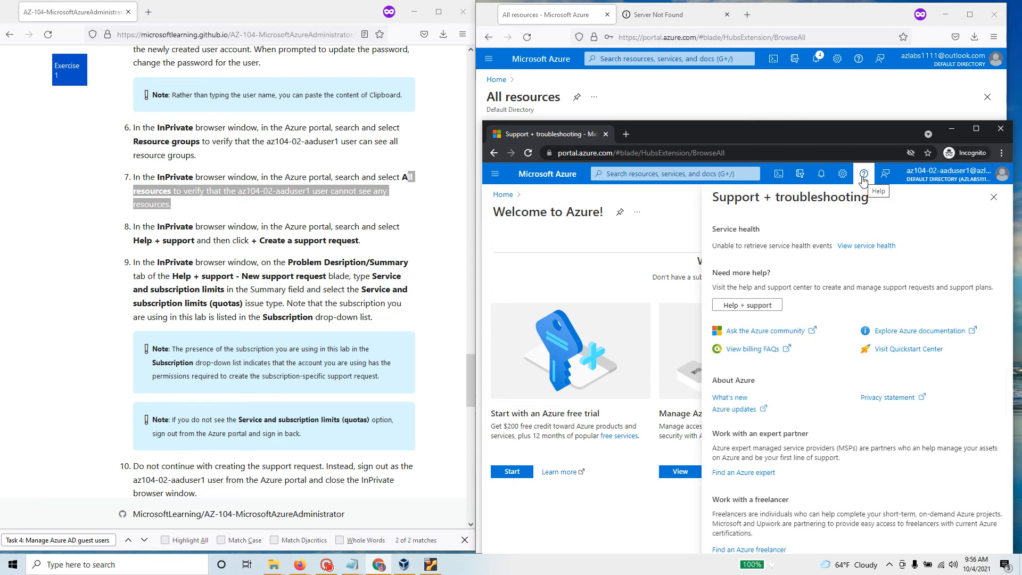
left_click(748, 305)
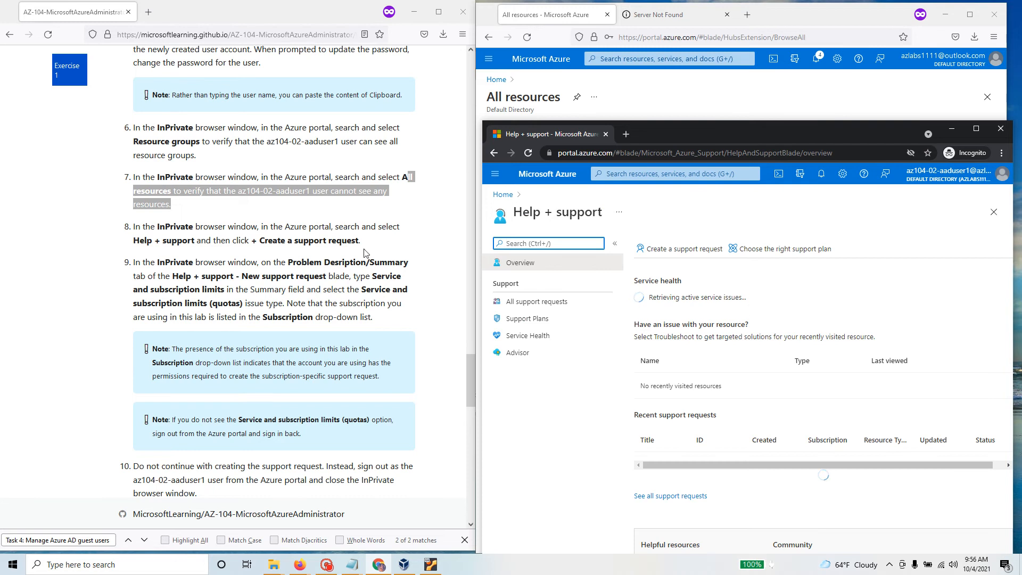
left_click(683, 250)
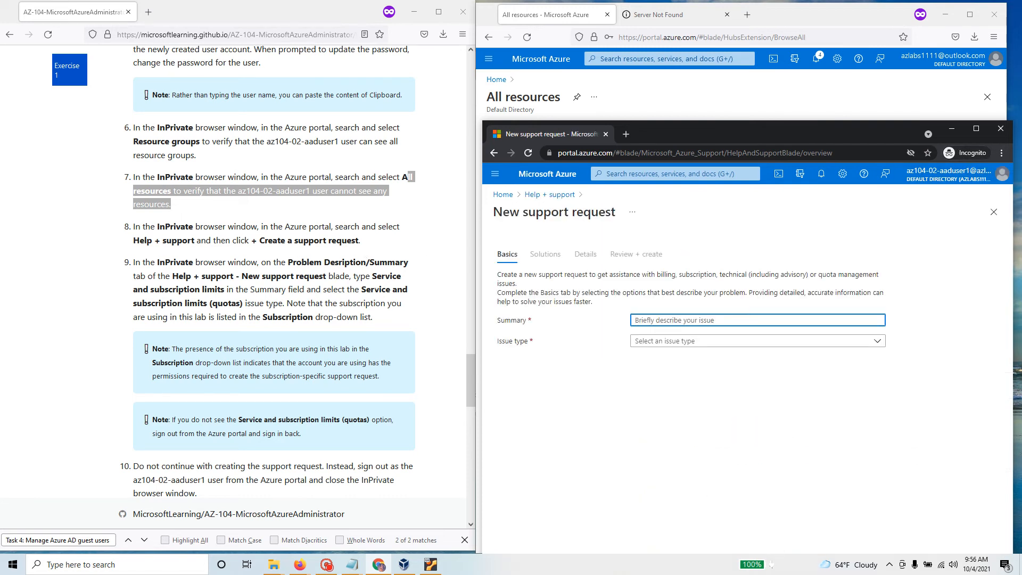
Step: Paste 'Service and subscription limits' into the support request Summary
mouse_move(373, 276)
left_mouse_down()
mouse_move(411, 276)
mouse_move(377, 276)
left_mouse_up()
left_click(658, 320)
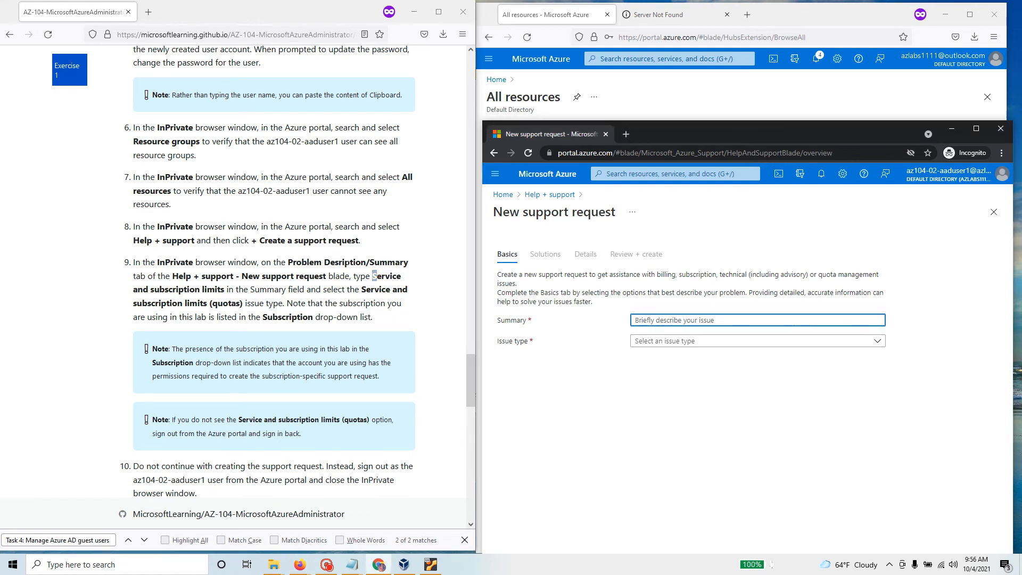
left_click_drag(373, 276, 226, 289)
key("ctrl+c")
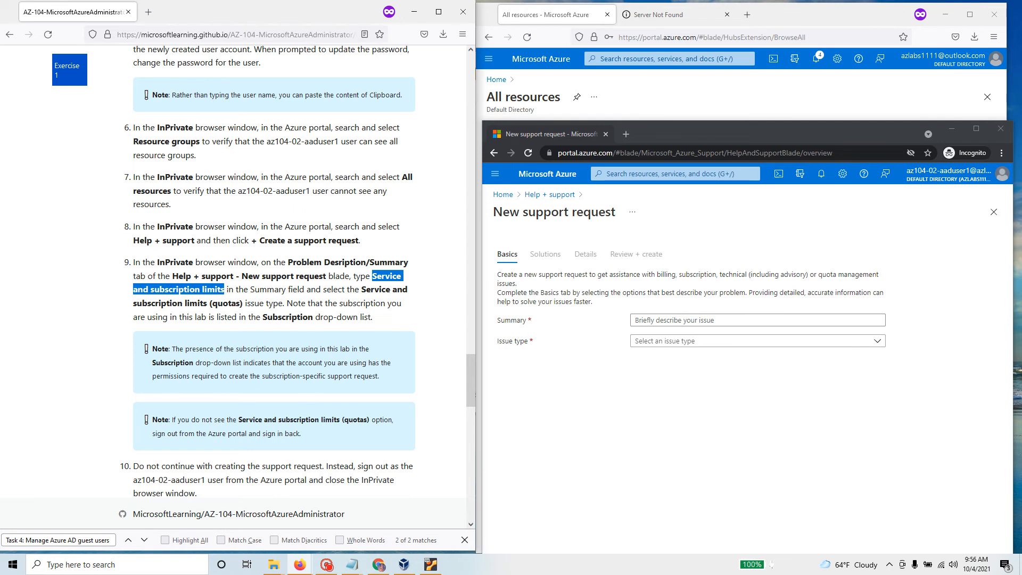
left_click(642, 322)
key("ctrl+v")
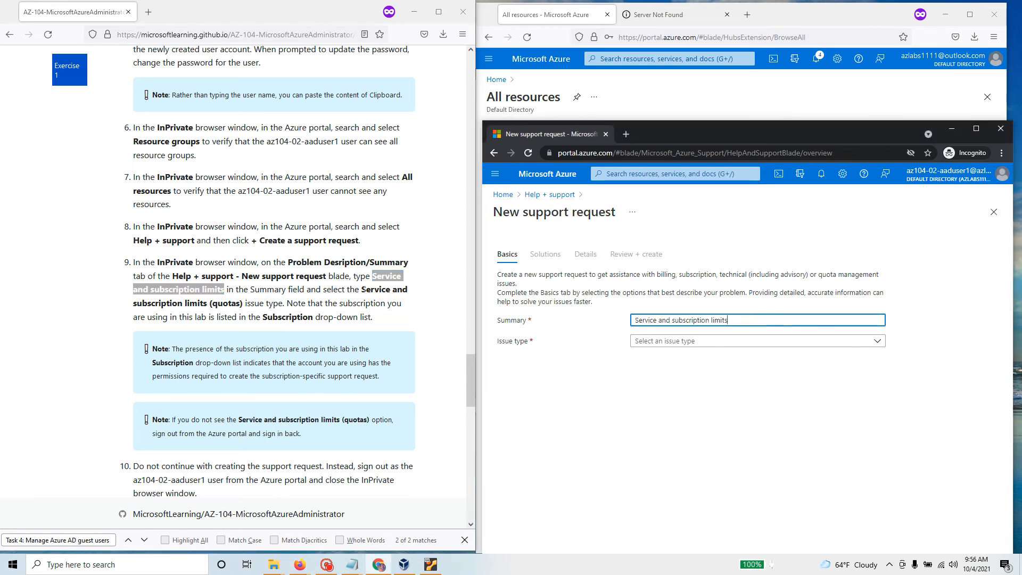
Step: Set the support request Issue type to Billing
left_click_drag(361, 289, 411, 297)
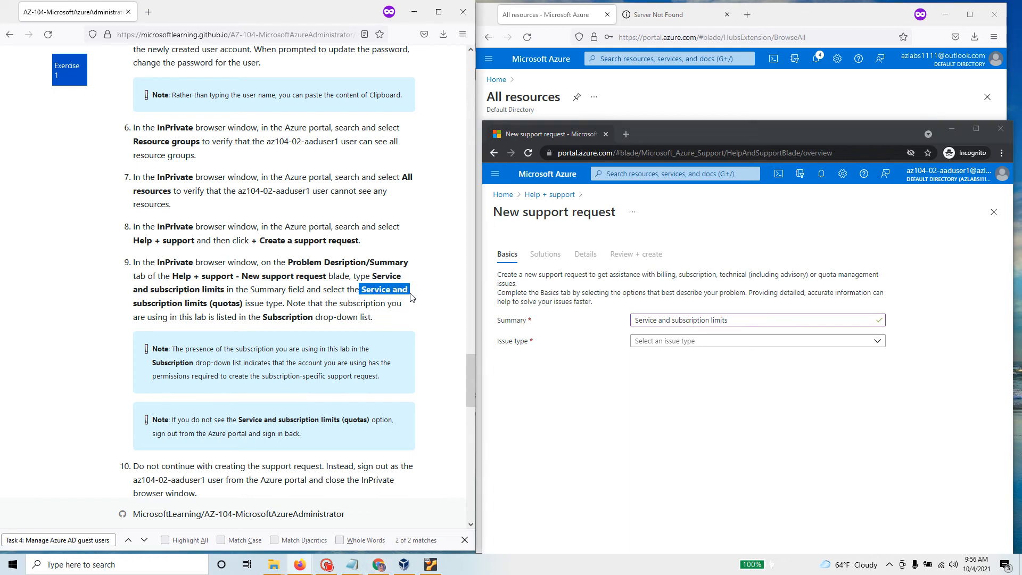
left_click(698, 341)
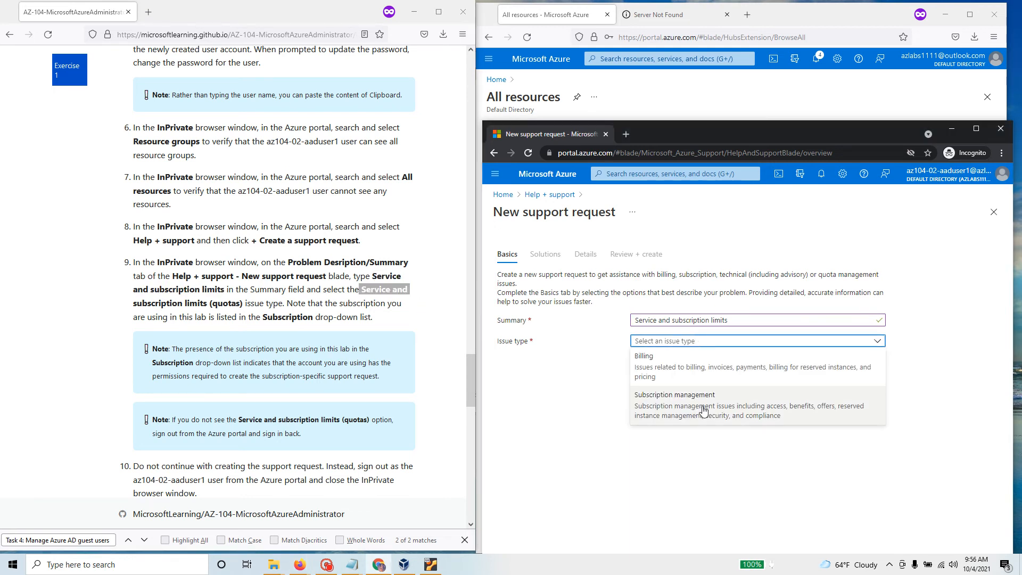
left_click(579, 377)
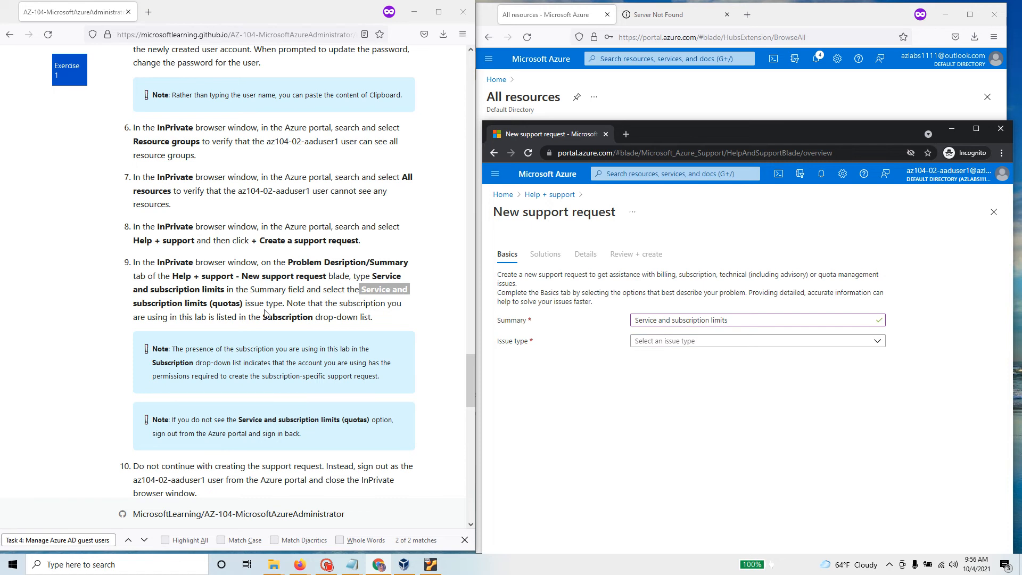
left_click(699, 343)
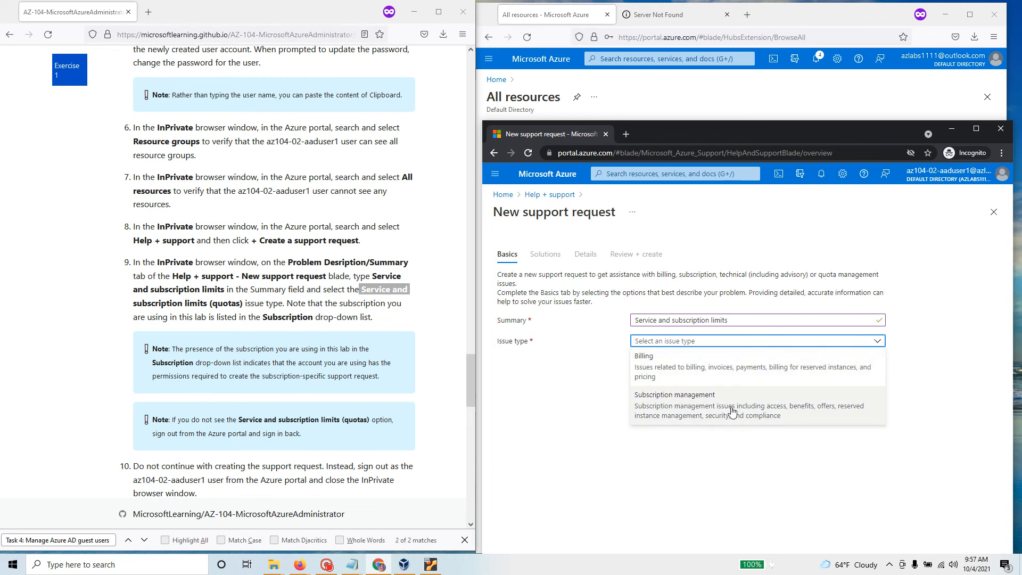
left_click(698, 367)
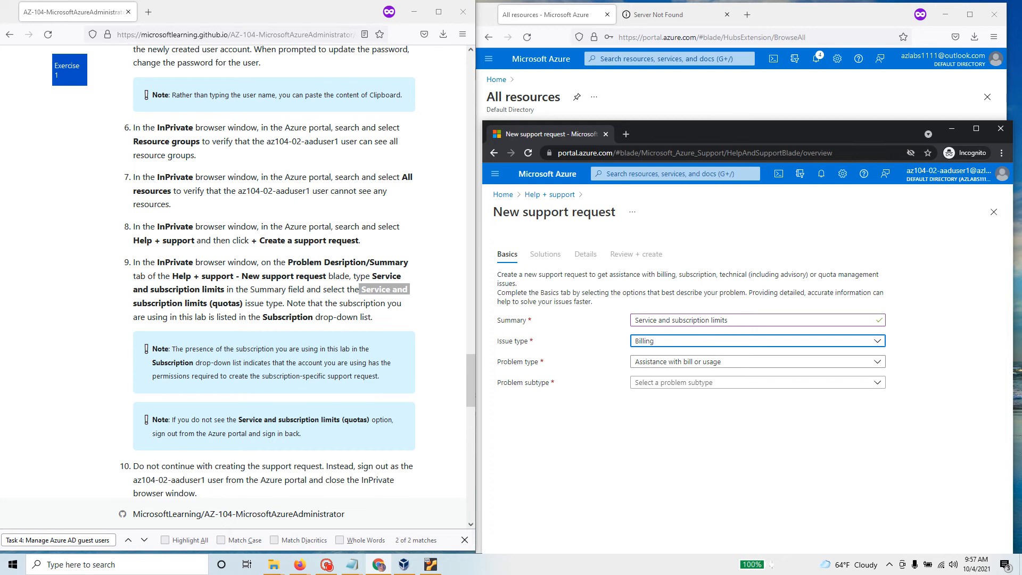
left_click_drag(172, 349, 391, 378)
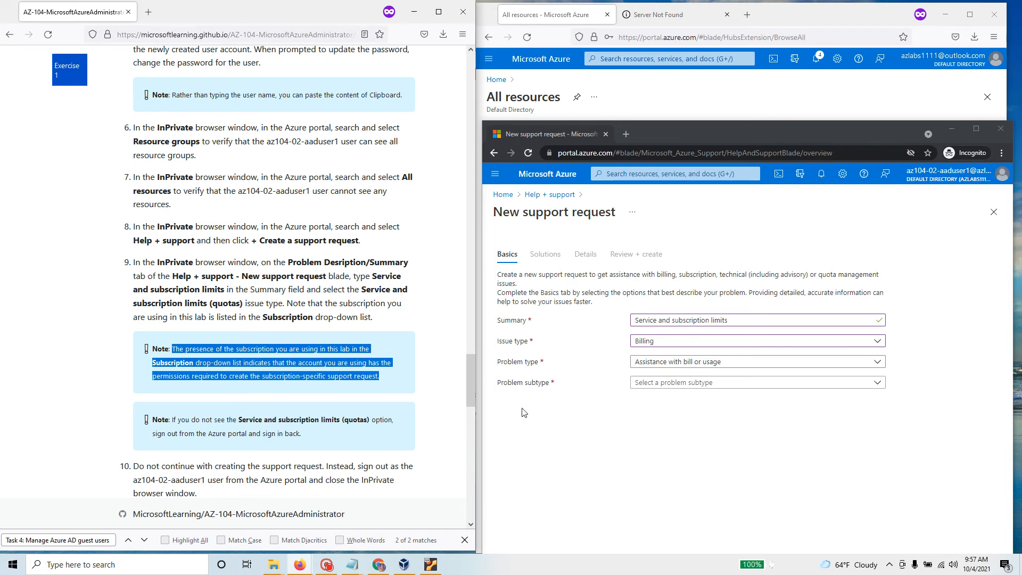
Step: Review the lab notes on the quotas option and step 4, then bring the administrator's portal forward
scroll(328, 427, "down", 2)
scroll(327, 428, "down", 1)
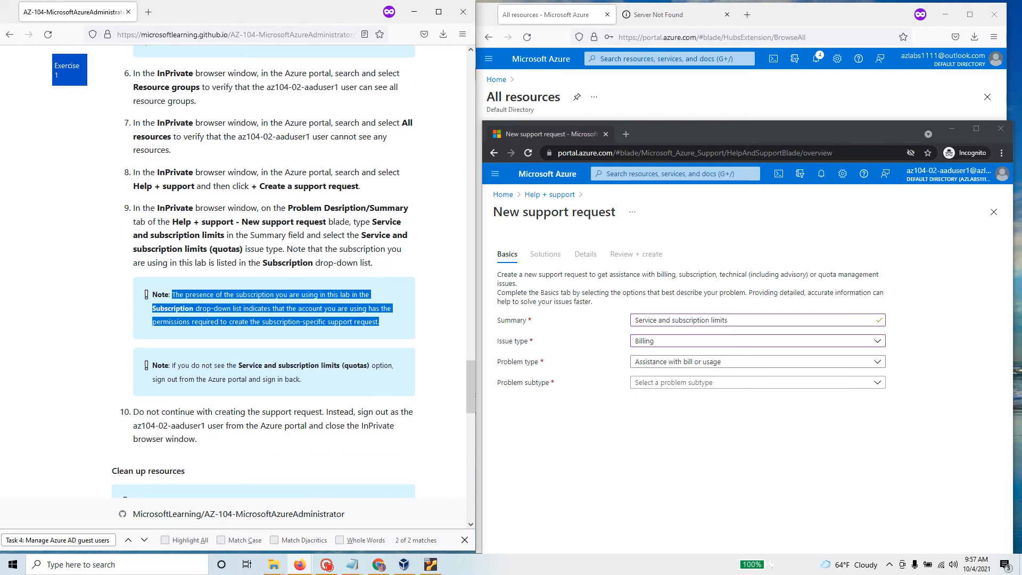
left_click_drag(237, 366, 388, 393)
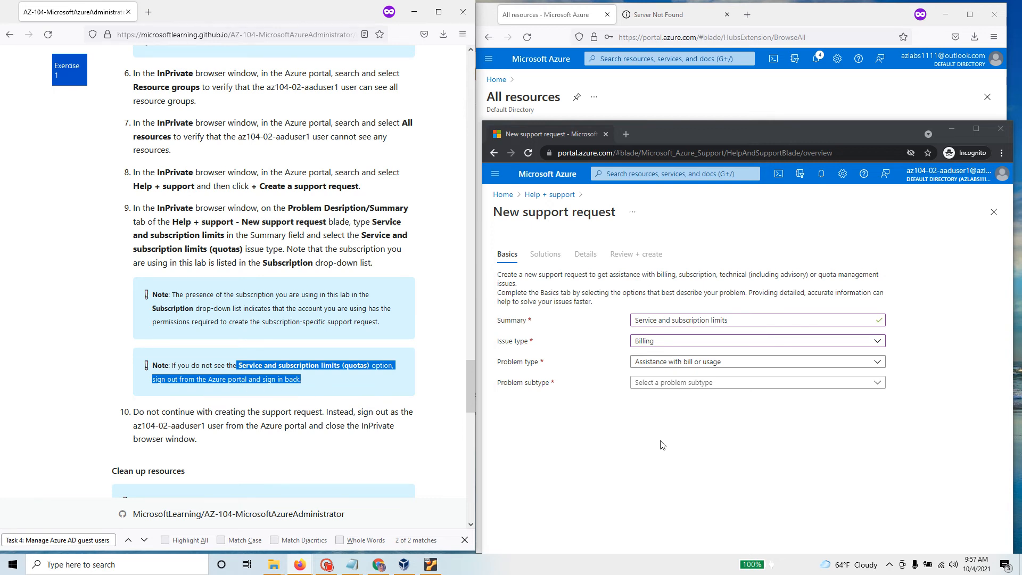
scroll(158, 347, "up", 1)
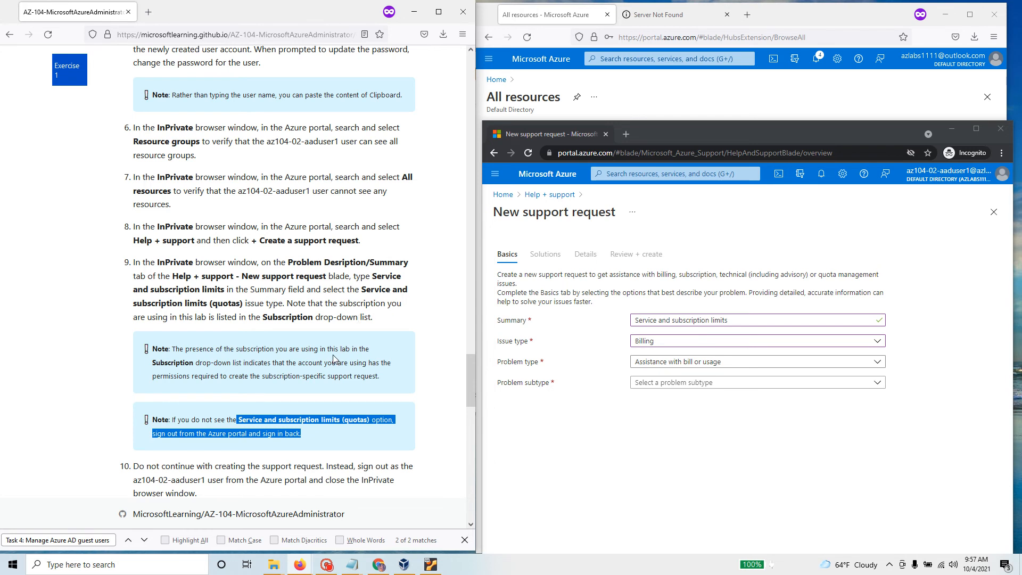
scroll(334, 360, "up", 3)
scroll(334, 360, "up", 3)
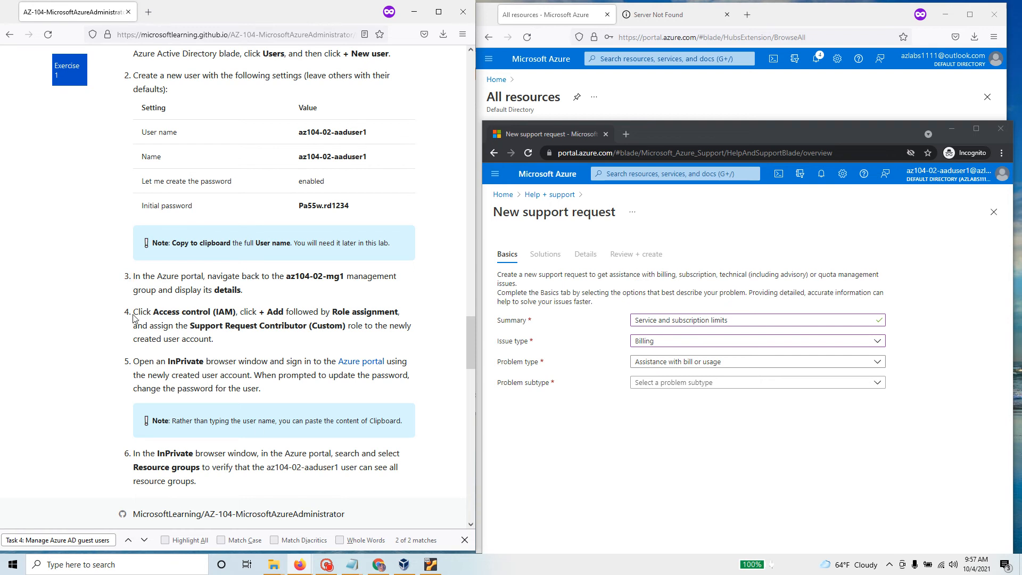
left_click_drag(134, 317, 246, 341)
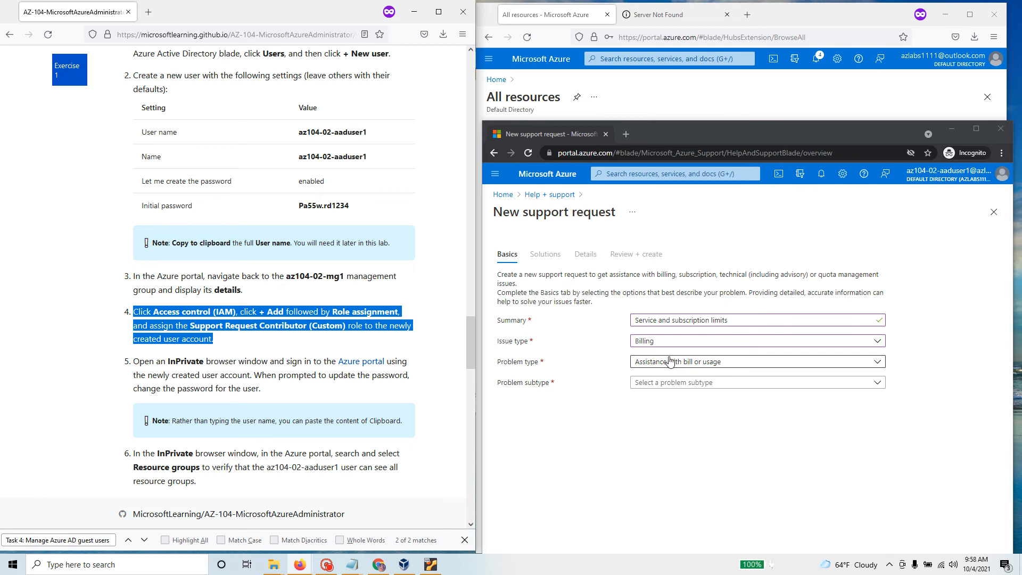
left_click(728, 103)
Step: Open az104-02-aaduser1's profile through Azure Active Directory > Users in the admin portal
left_click(497, 81)
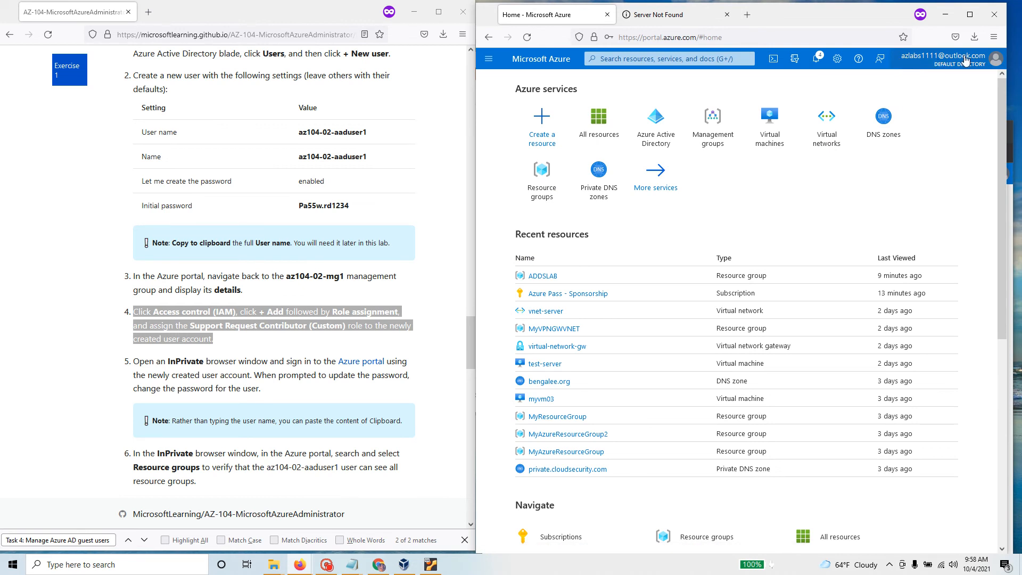
left_click(655, 134)
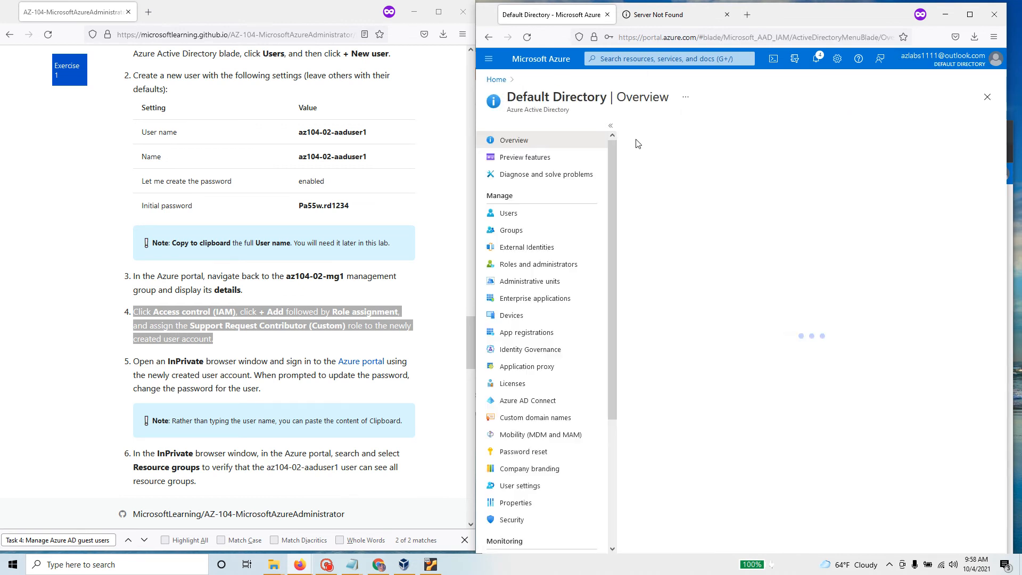
left_click(508, 213)
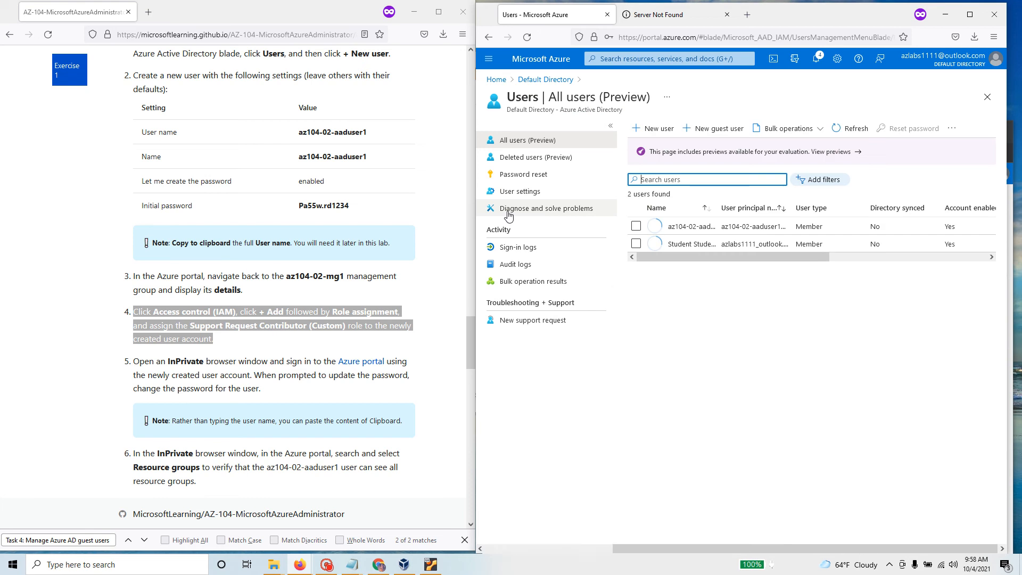
left_click(695, 228)
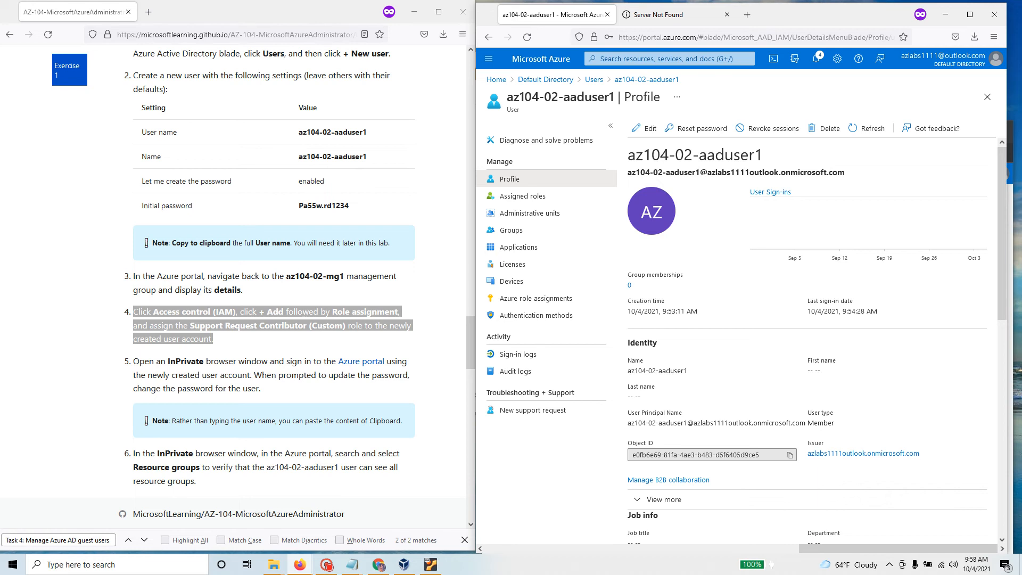
left_click_drag(290, 276, 372, 276)
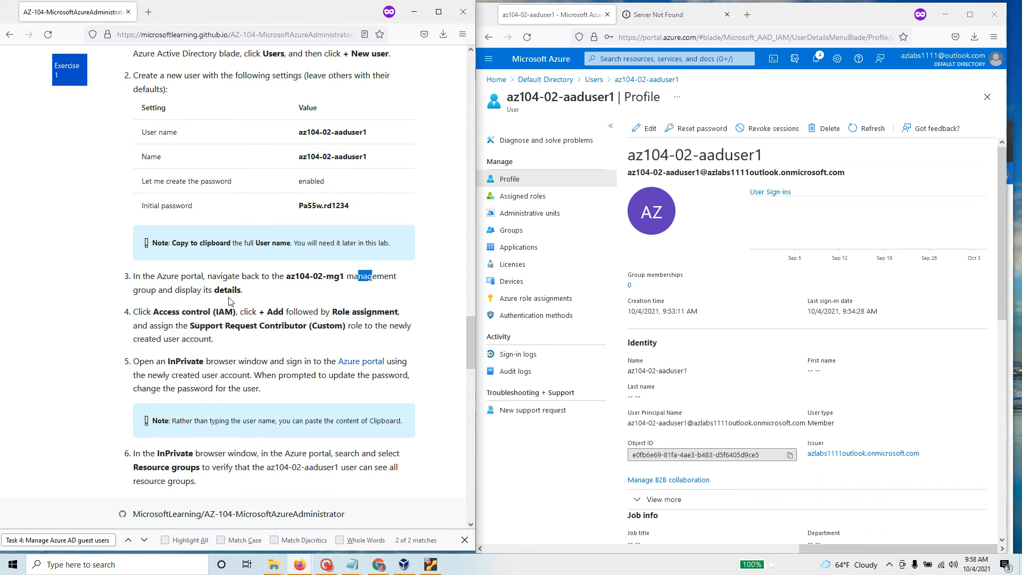
Step: Go to Access control (IAM) of the az104-02-mg1 management group via a 'man' search
left_click(655, 58)
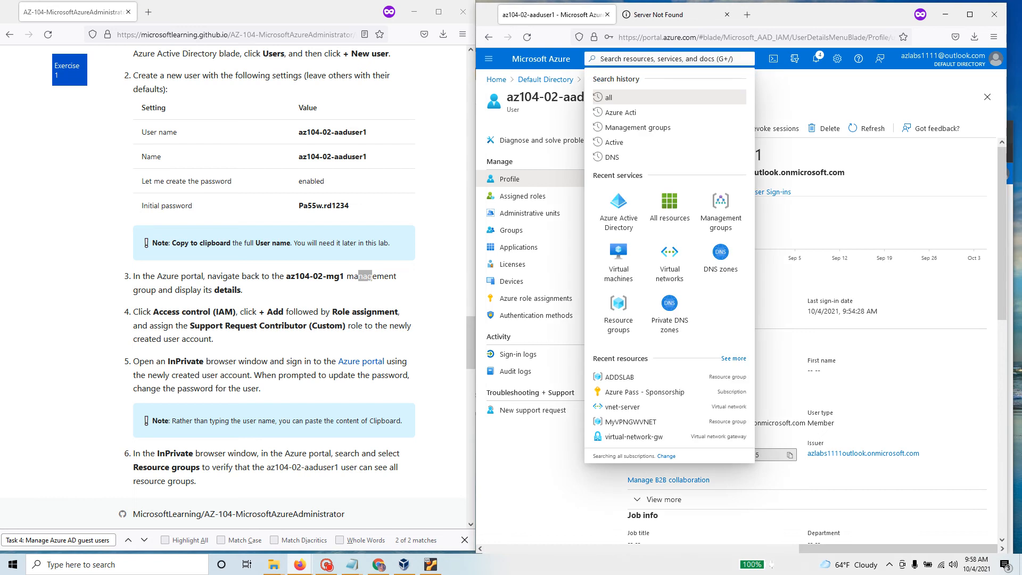
type("man")
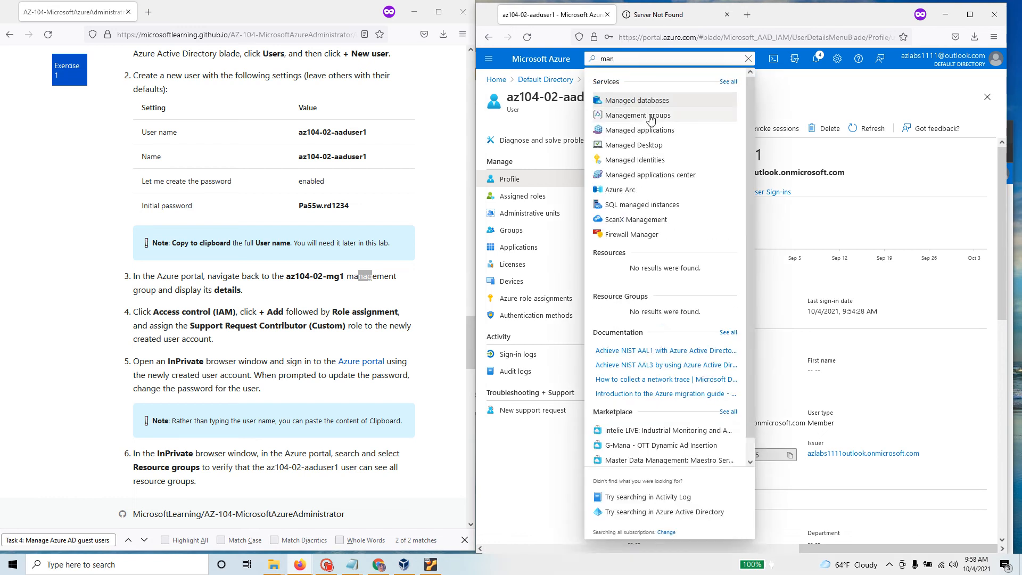
left_click(651, 116)
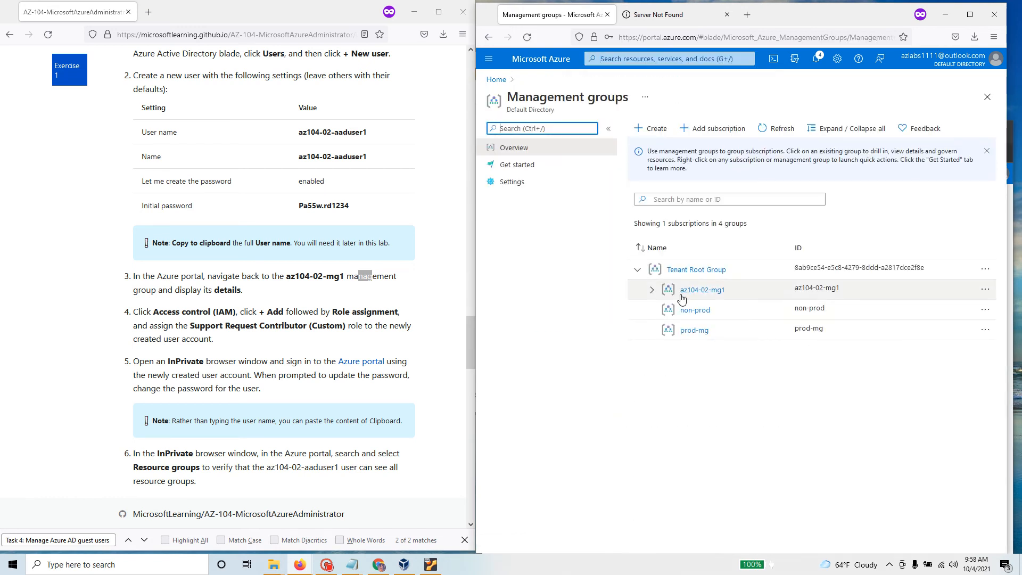
left_click(682, 299)
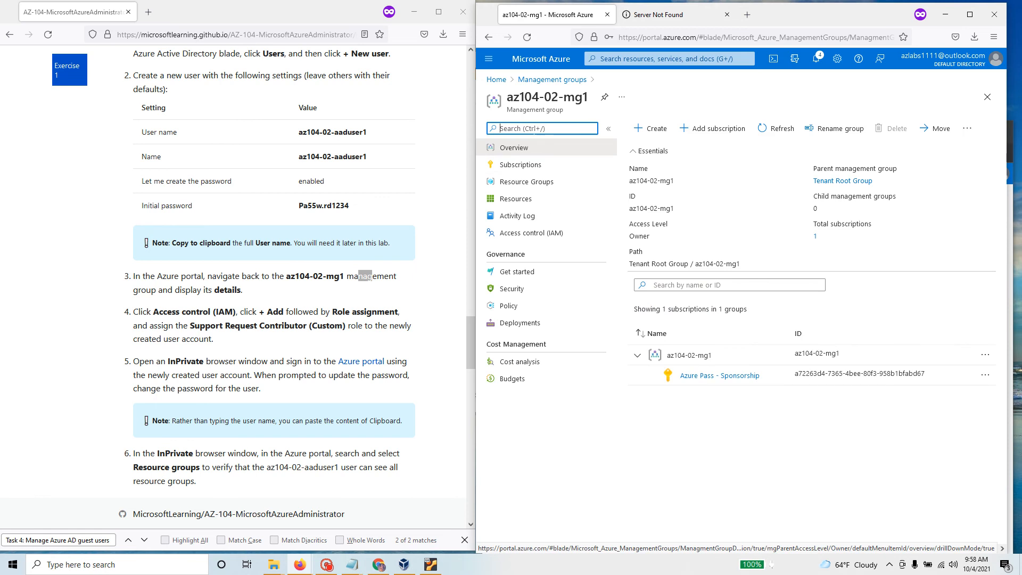
left_click(544, 235)
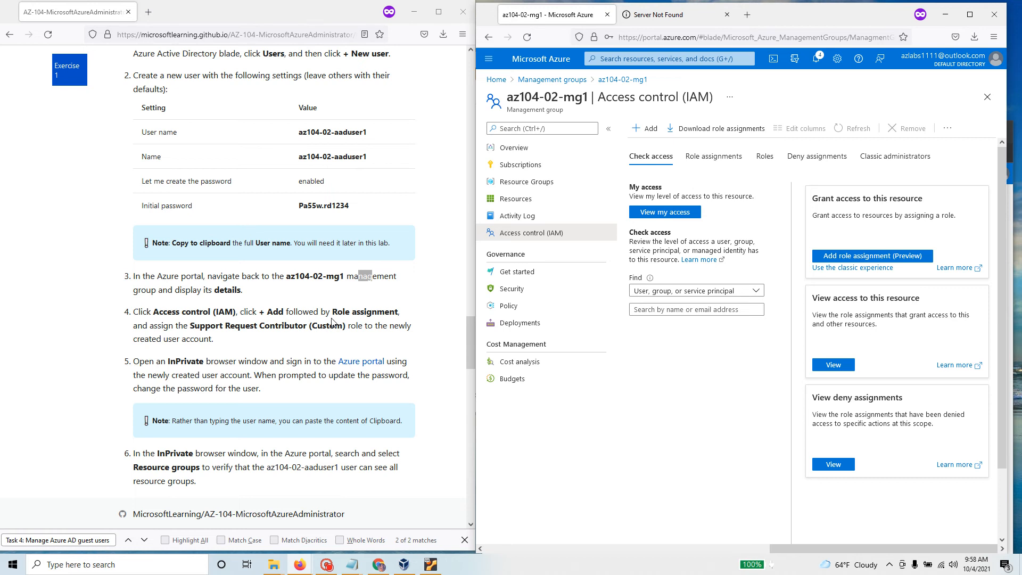
left_click_drag(267, 312, 326, 312)
left_click(652, 128)
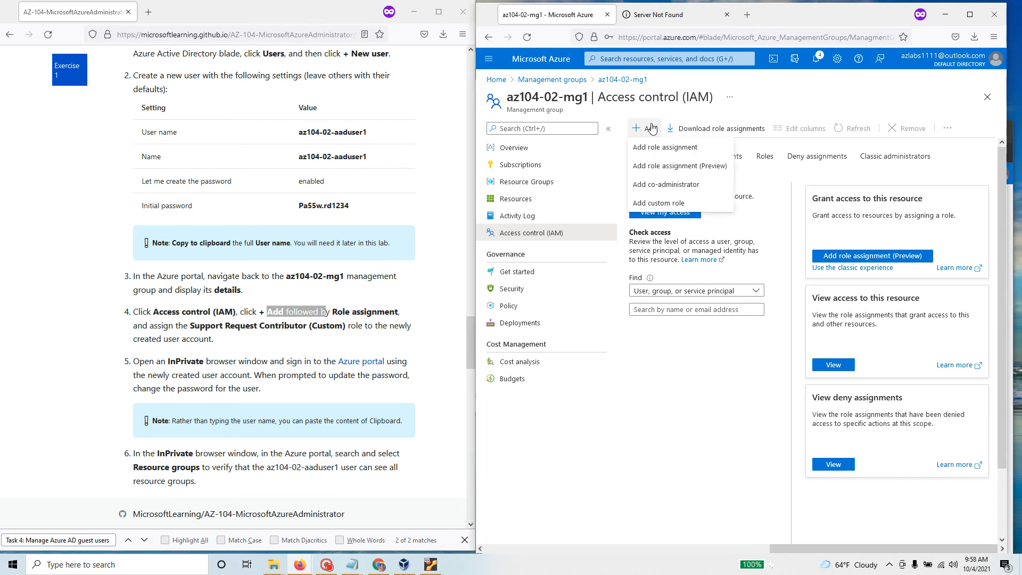
Step: Assign az104-02-aaduser1 the Support Request Contributor (Custom) role on az104-02-mg1 and save
left_click(690, 151)
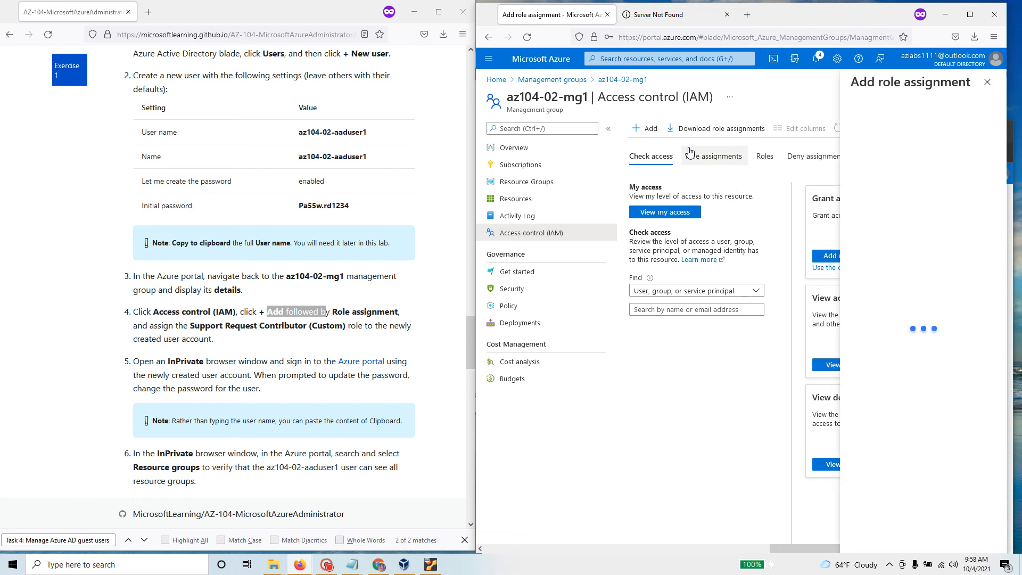
left_click(864, 128)
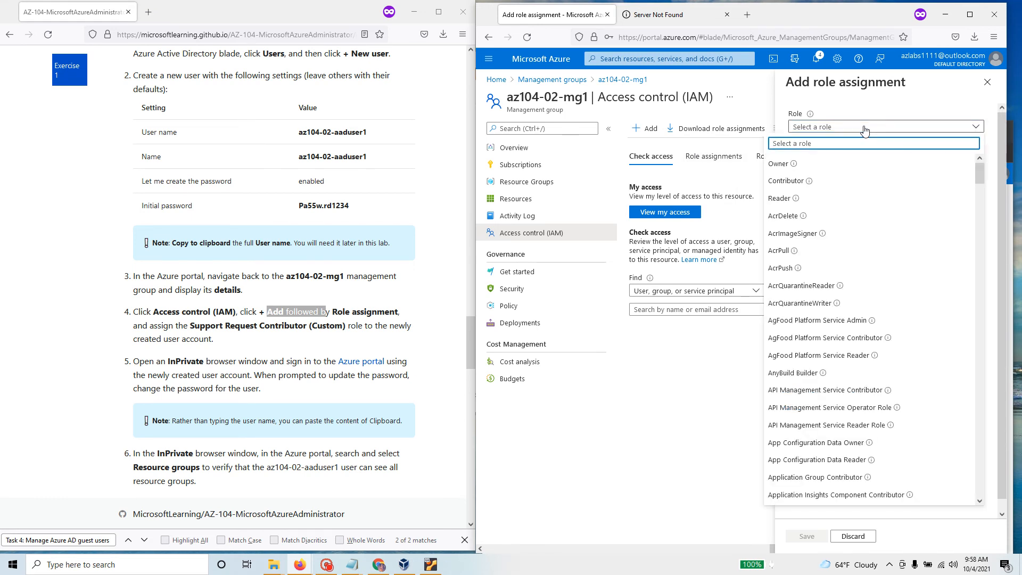
type("Supp")
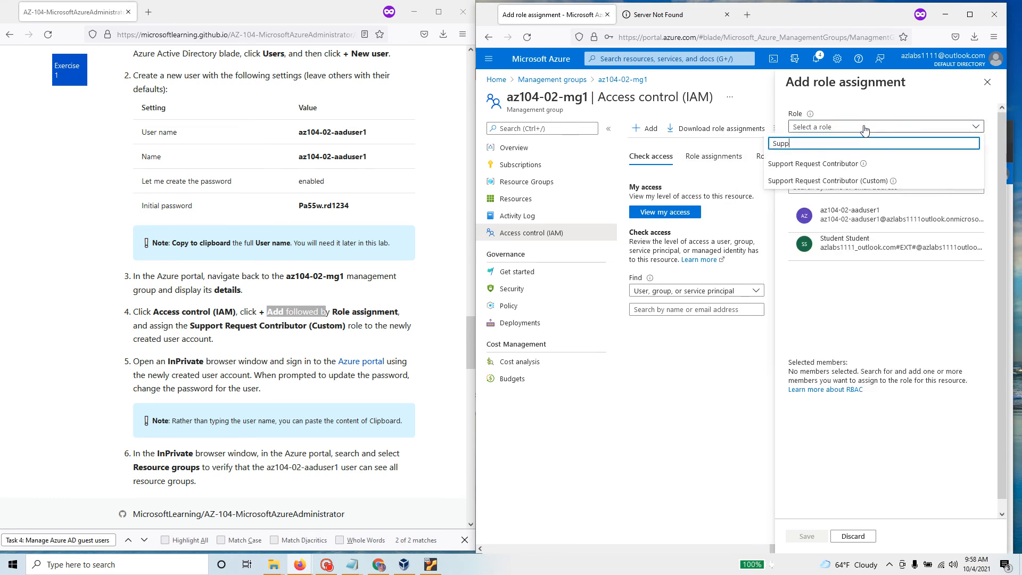
left_click(869, 181)
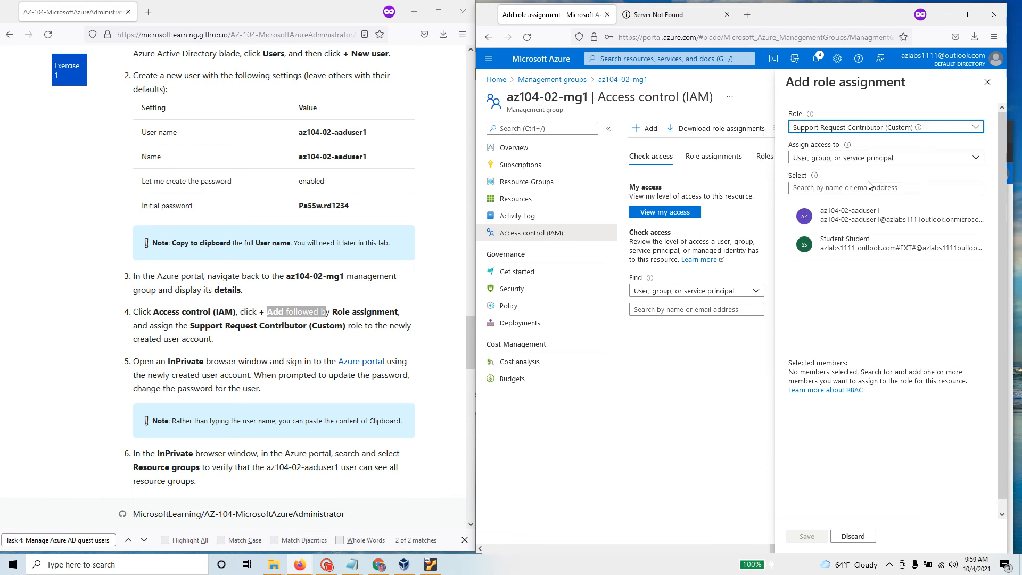
left_click(842, 159)
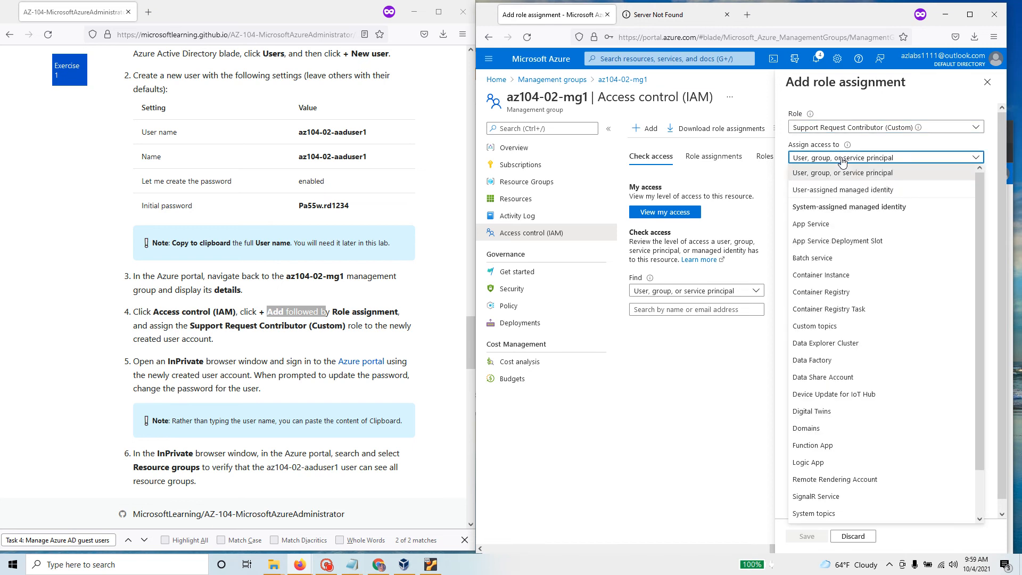
left_click(842, 159)
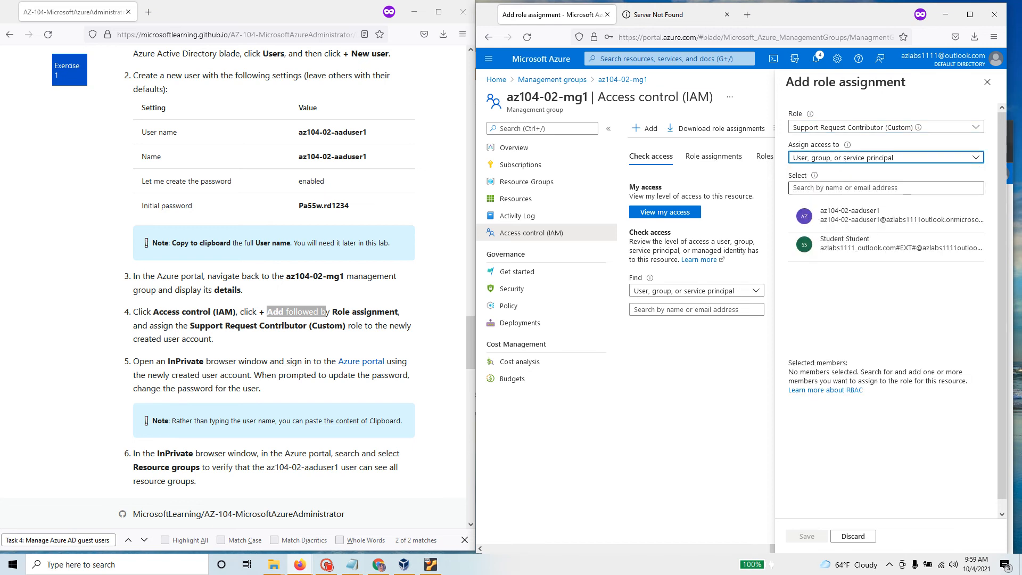
left_click(887, 222)
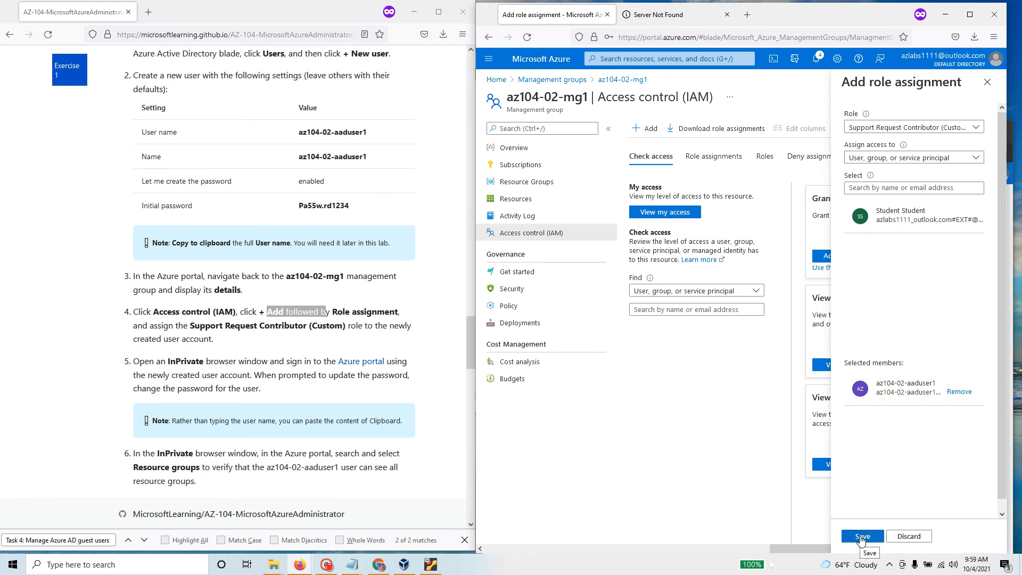
left_click(861, 537)
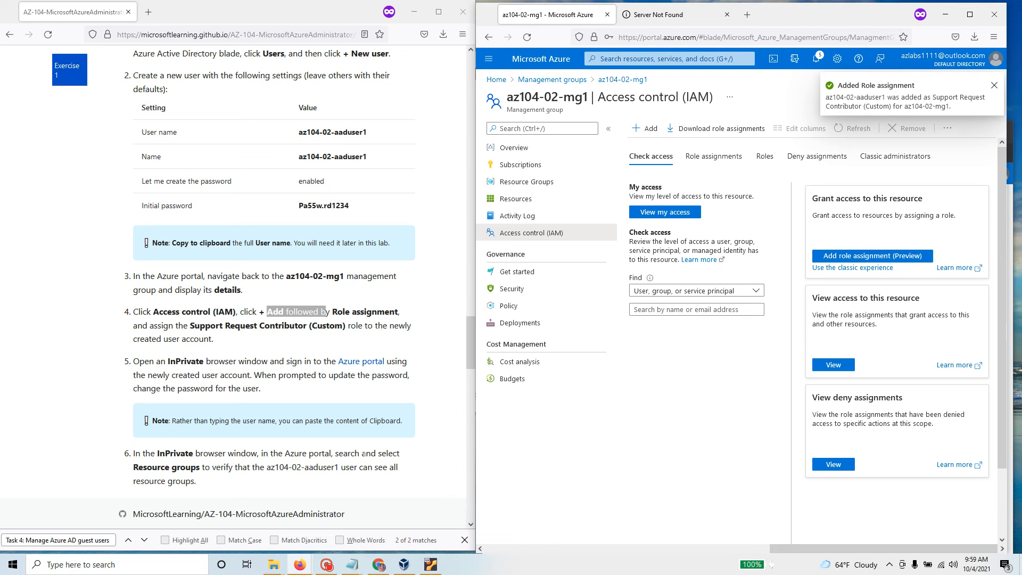
scroll(299, 266, "down", 4)
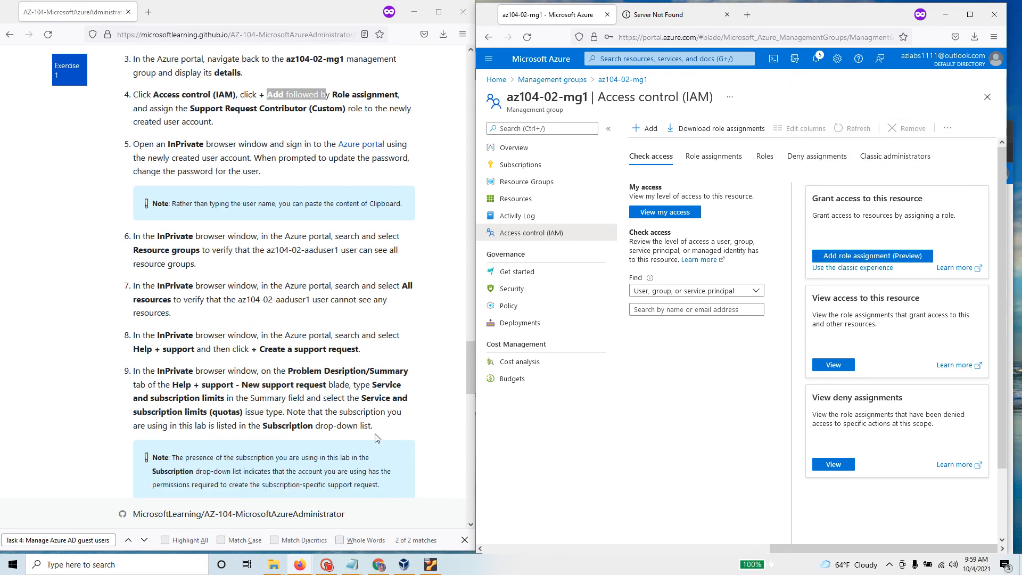
Step: Review step 9 and the subscription note, then bring the Incognito portal window forward
left_click_drag(377, 438, 131, 370)
left_click_drag(380, 485, 152, 458)
scroll(284, 349, "down", 2)
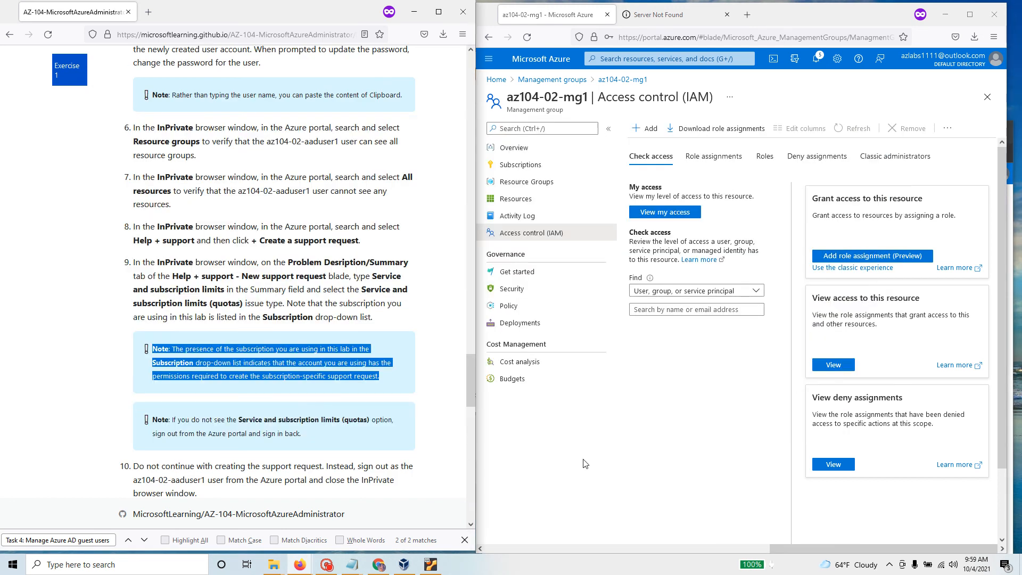
left_click(378, 564)
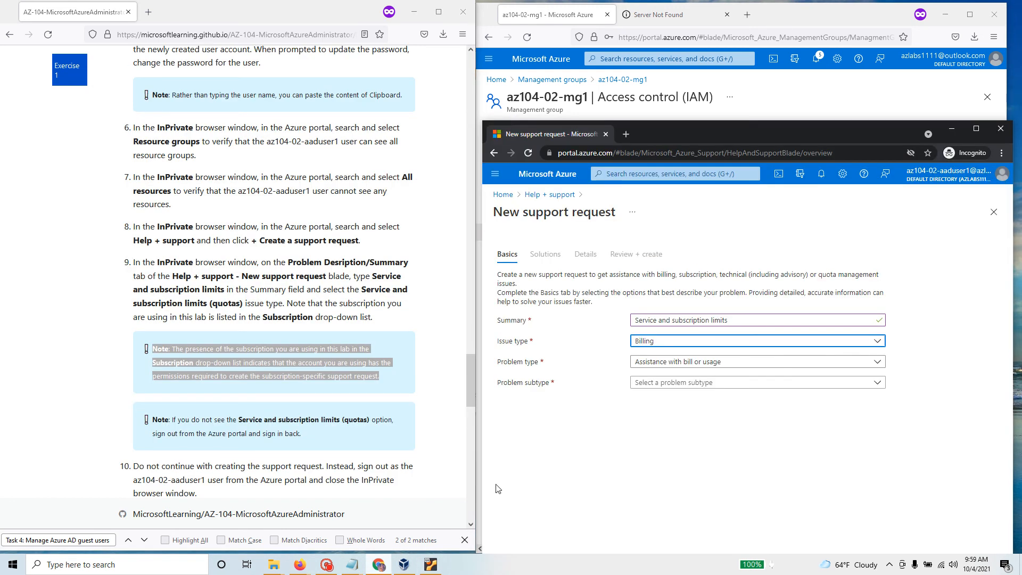
Step: Reload the Incognito portal and start a fresh support request from Help + support
left_click(529, 154)
left_click(800, 210)
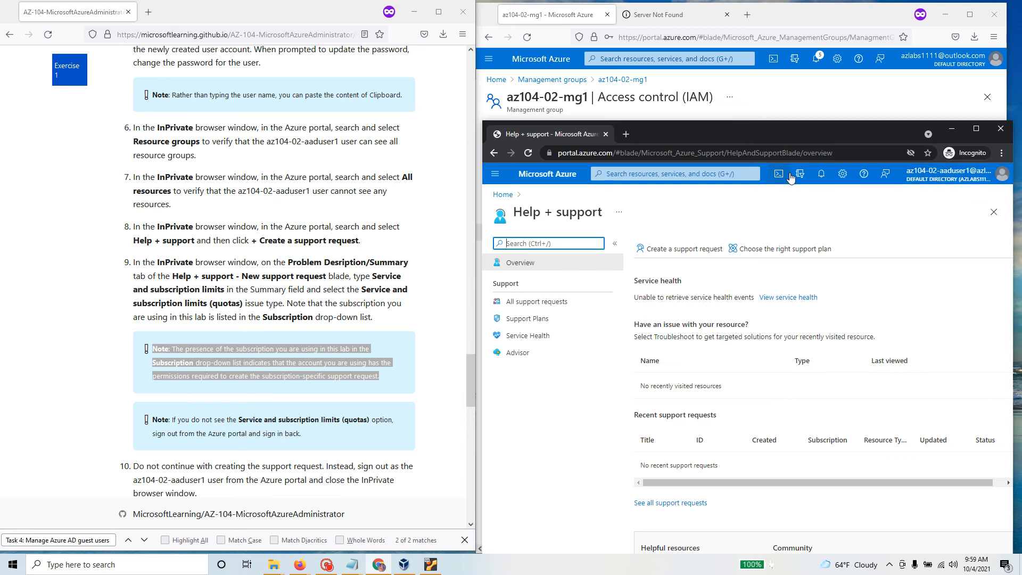
left_click(864, 176)
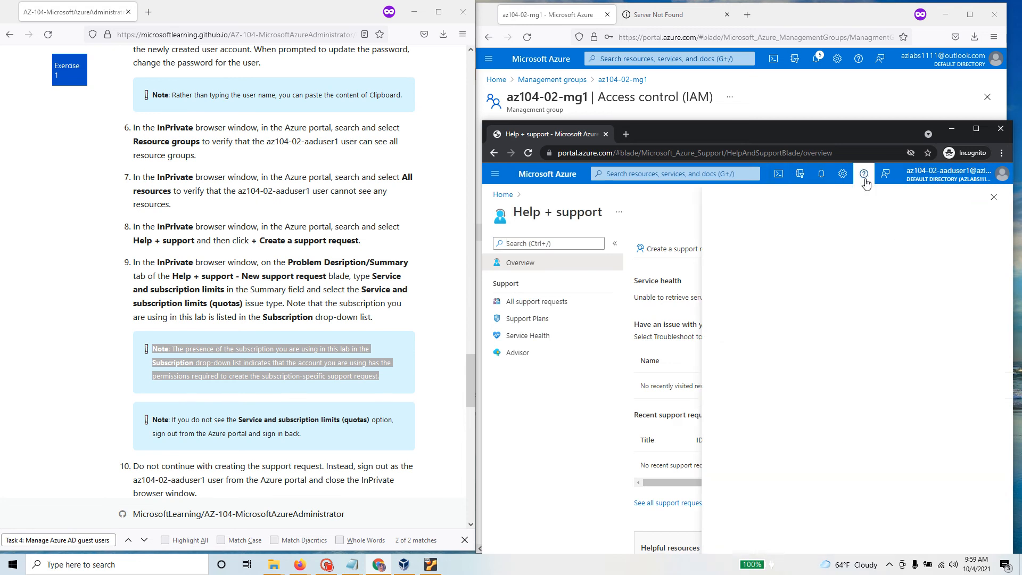
left_click(751, 306)
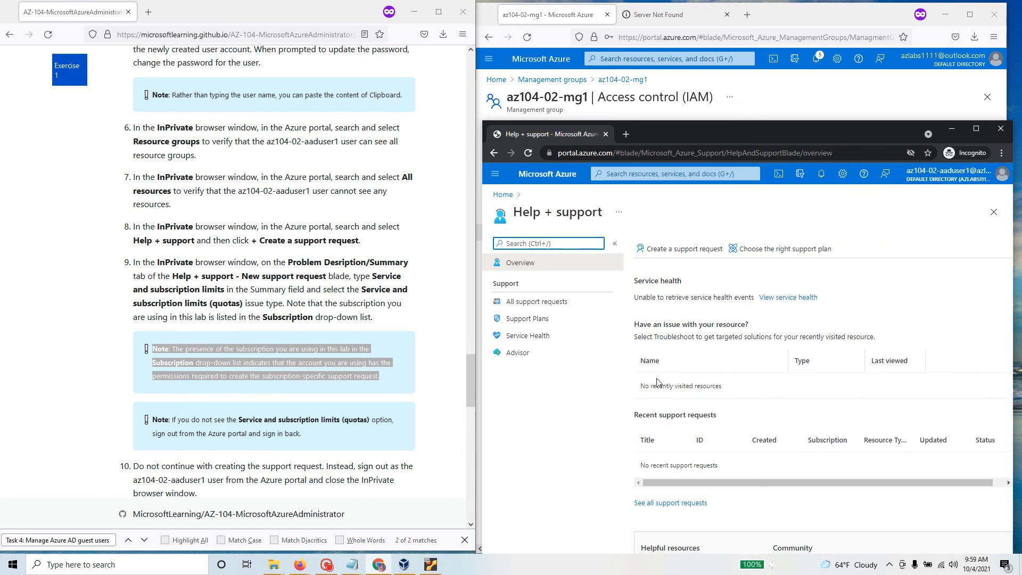
left_click(700, 251)
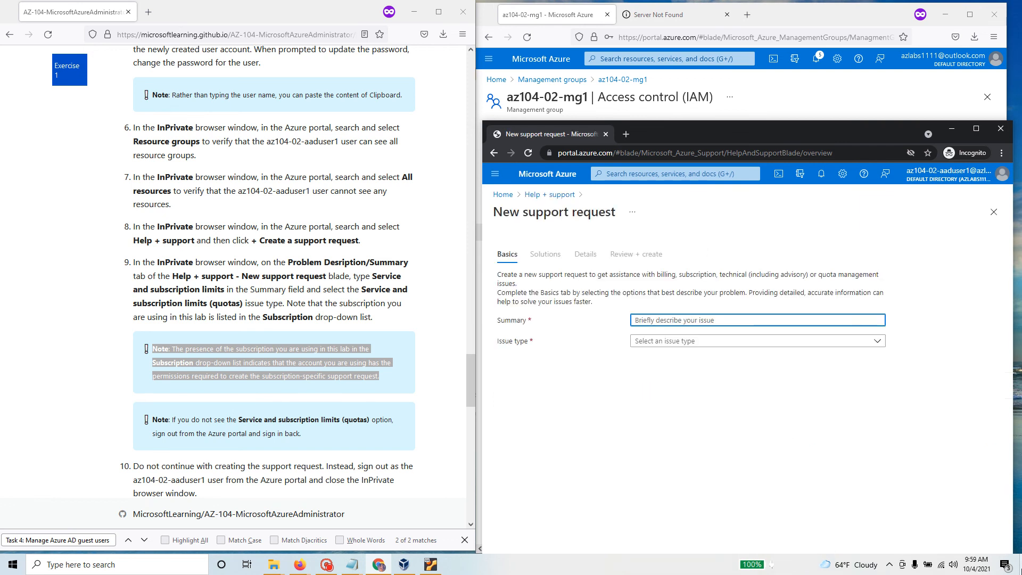
left_click(327, 566)
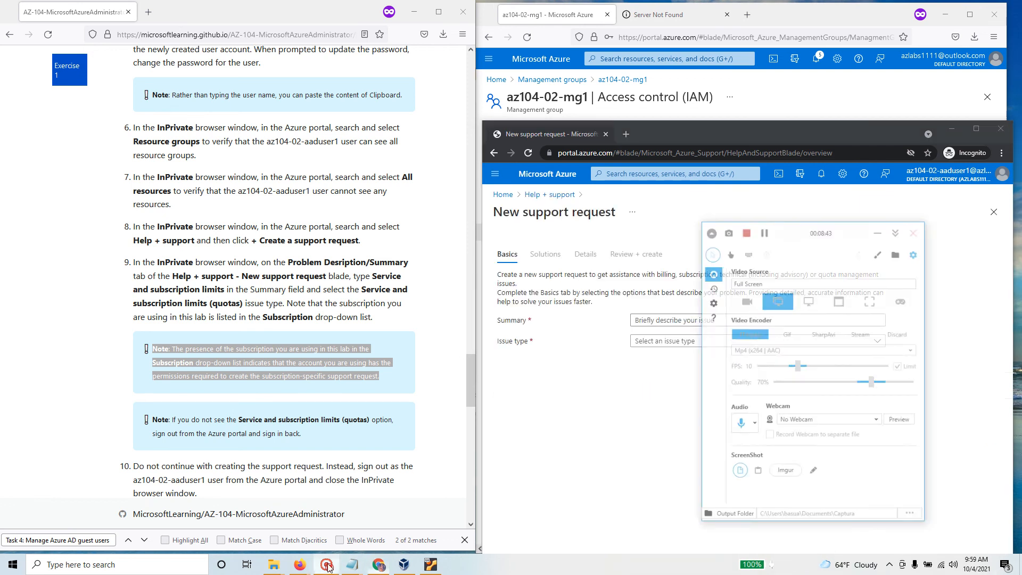
Step: Raise the Incognito window and dismiss the personalized recommendations pop-up on Home
left_click(805, 206)
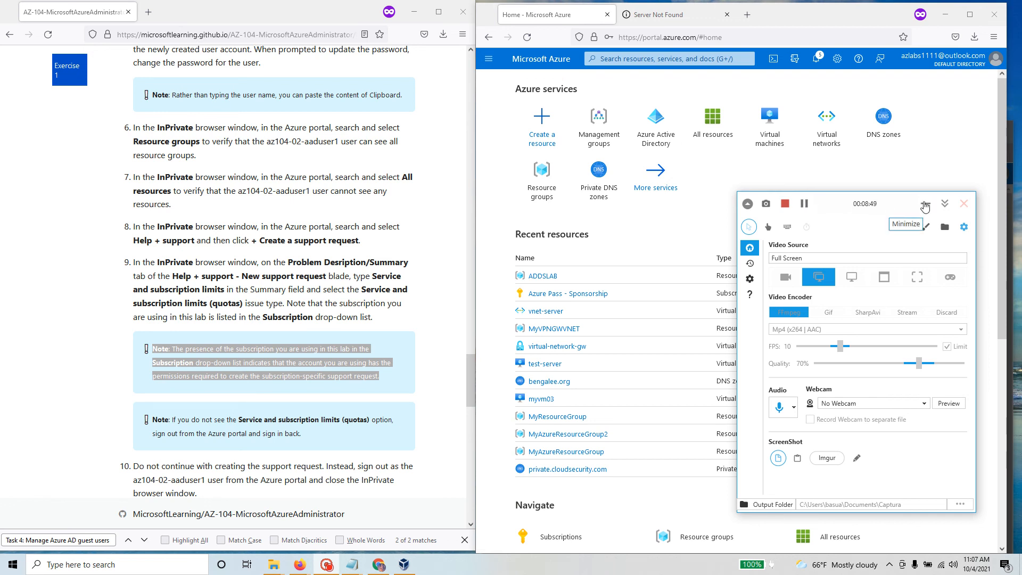
left_click(926, 205)
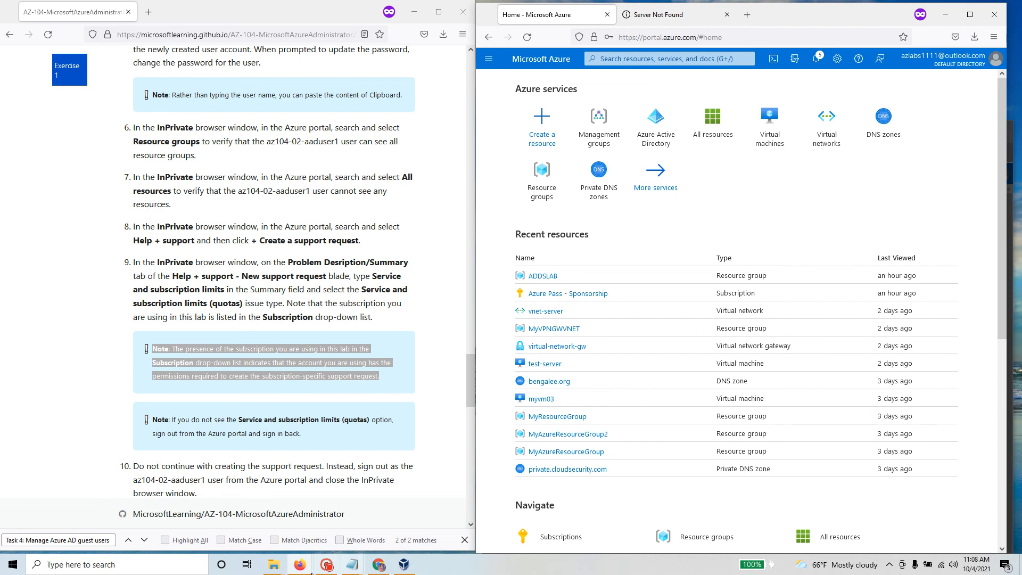
left_click(383, 567)
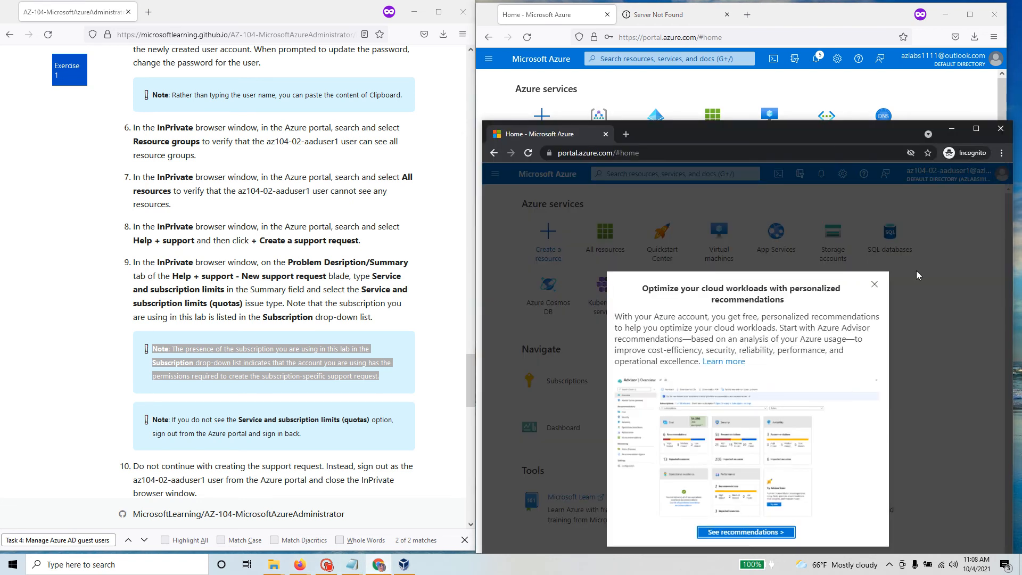
left_click(961, 194)
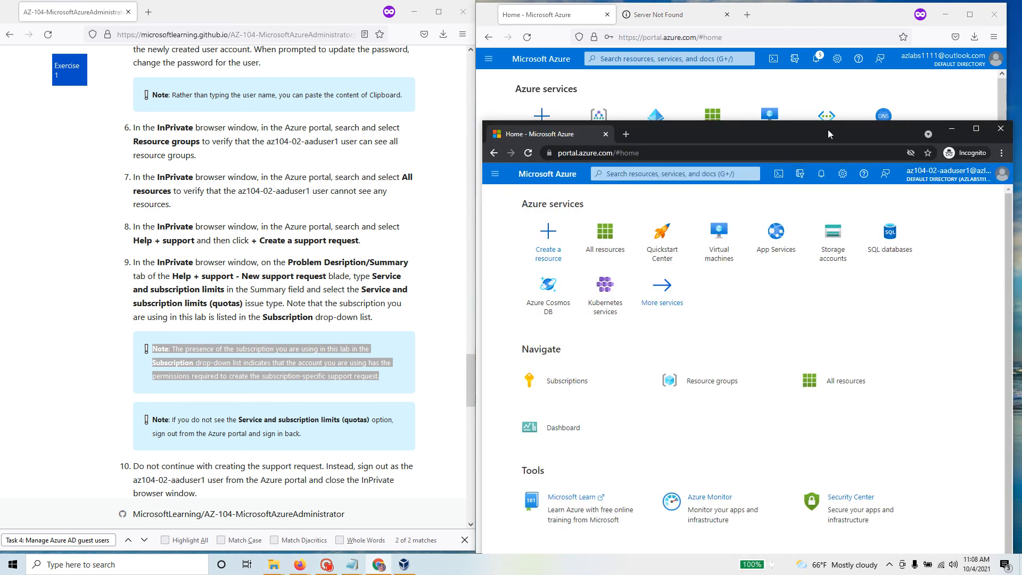
mouse_move(829, 129)
left_mouse_down()
mouse_move(835, 123)
mouse_move(823, 139)
left_mouse_up()
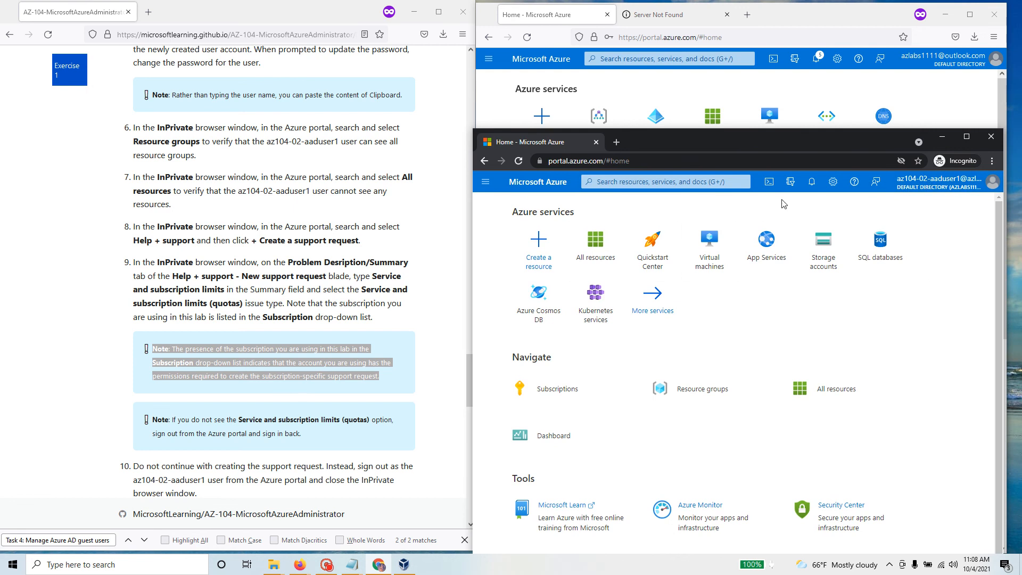
Step: Check Directories + subscriptions, then open the Support + troubleshooting pane
left_click(791, 185)
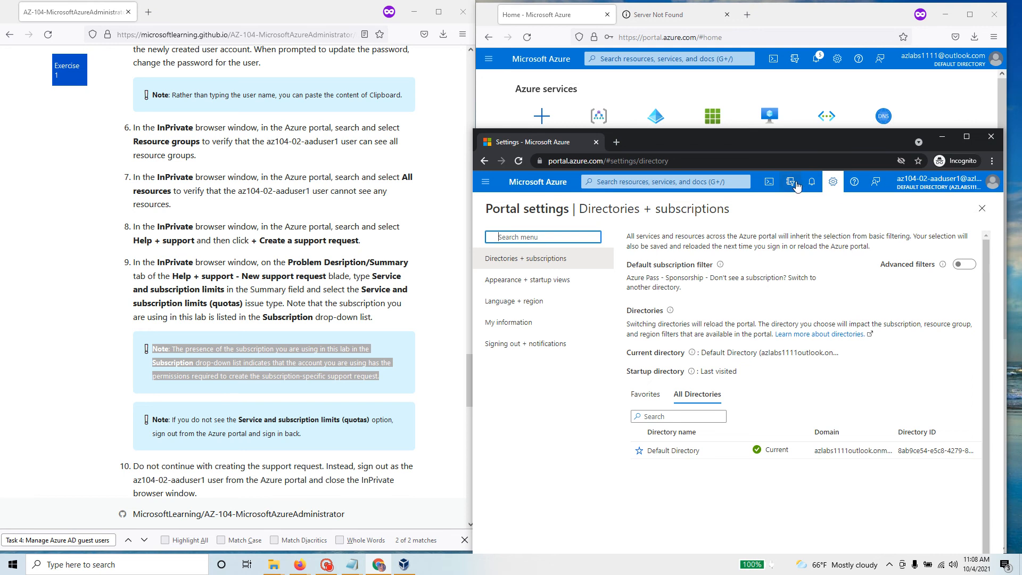
left_click(855, 183)
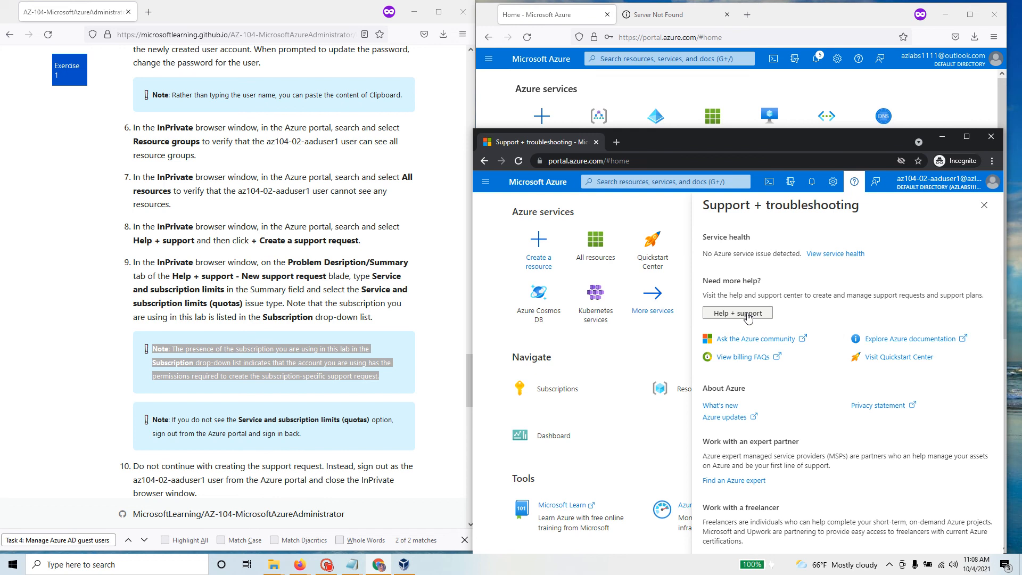
Step: File a new request with Summary 'Service and subscription limits' and issue type Service and subscription limits (quotas)
left_click(749, 315)
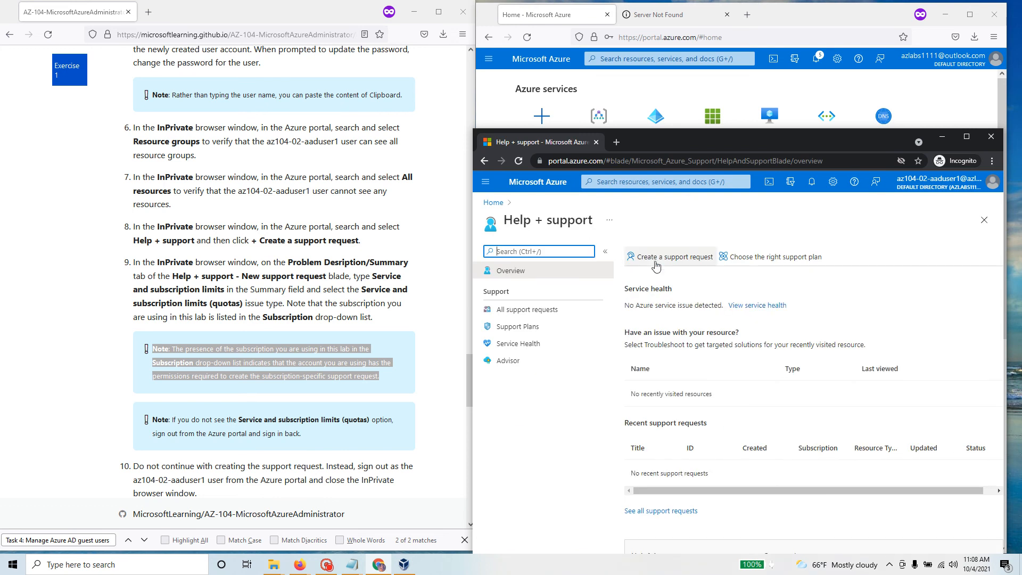
left_click(677, 261)
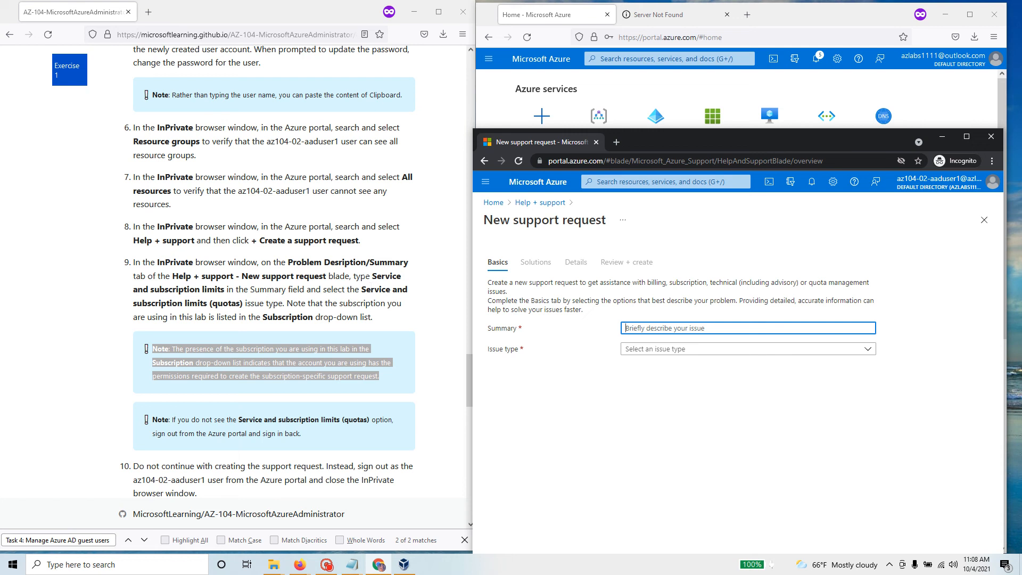
left_click_drag(372, 276, 229, 289)
key("ctrl+c")
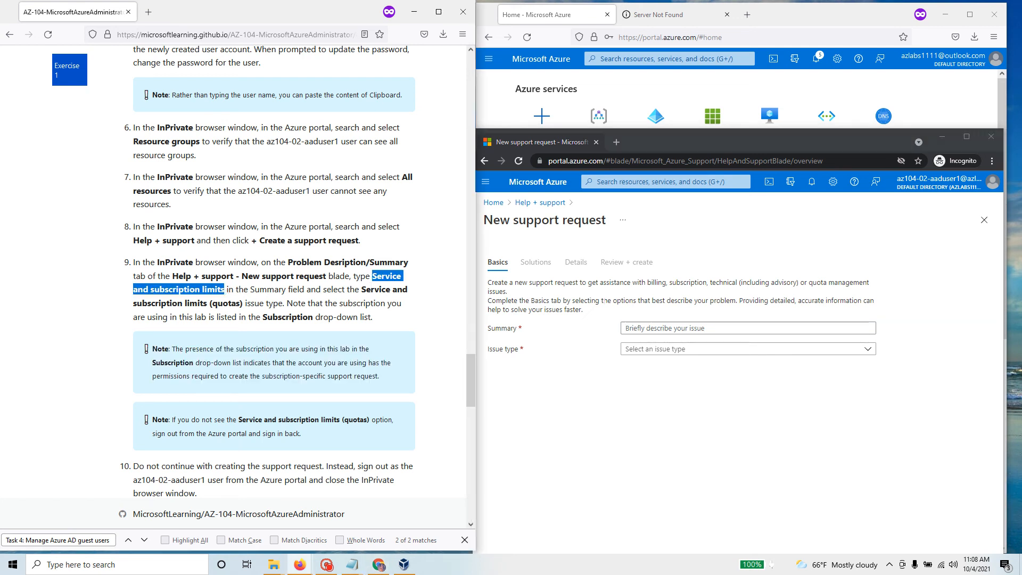
left_click(626, 328)
key("ctrl+v")
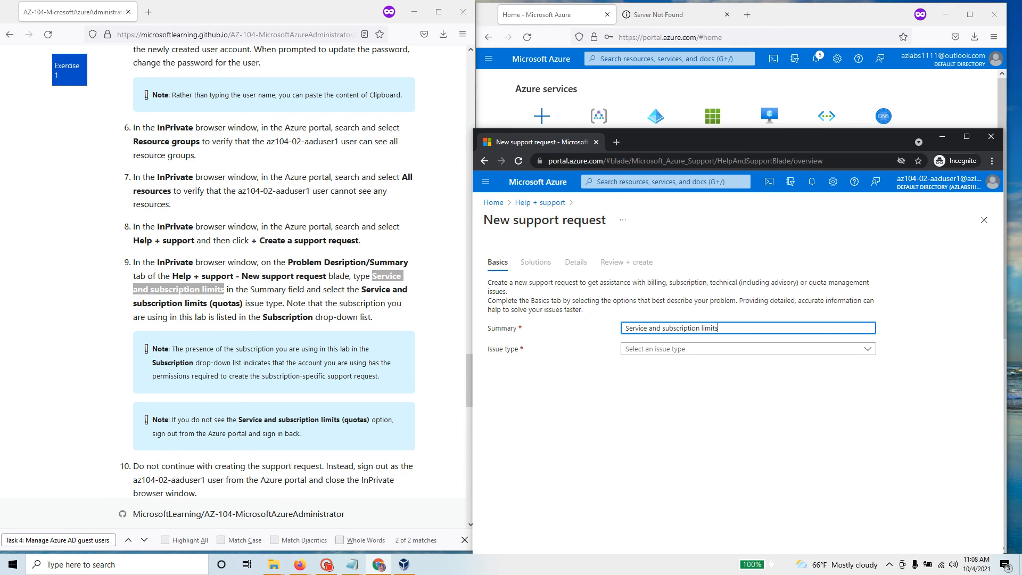
left_click(690, 353)
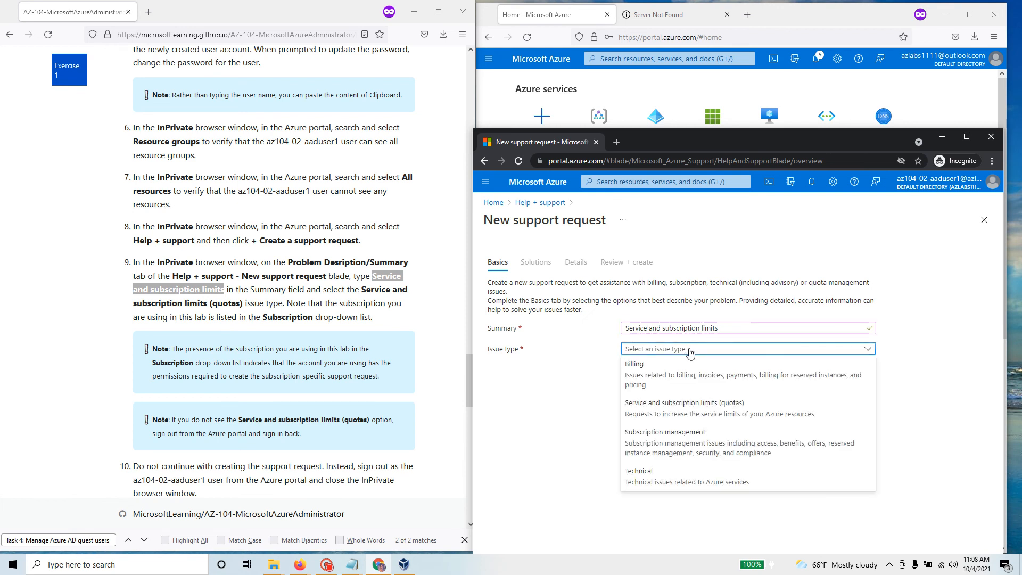
left_click(743, 413)
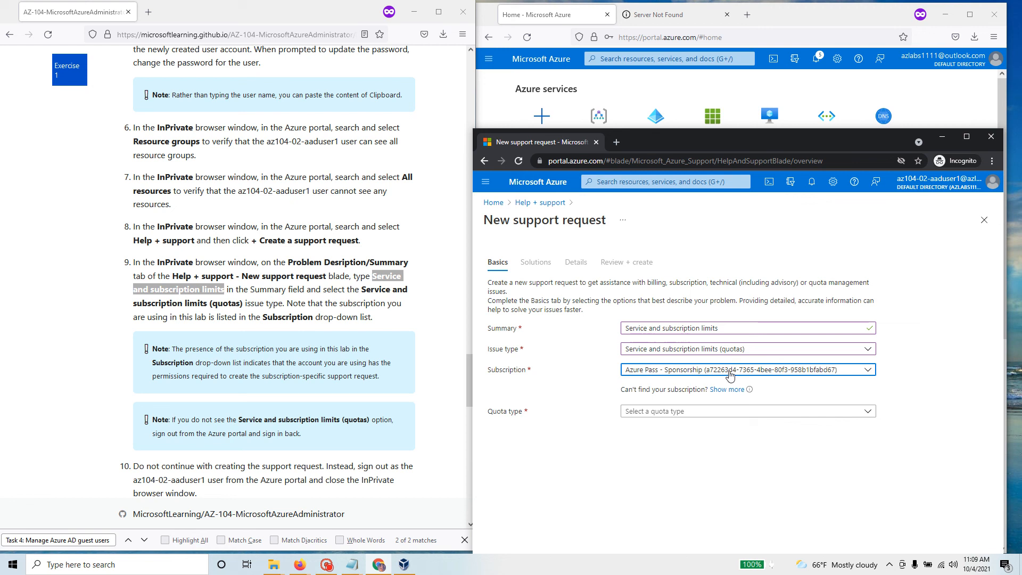
Step: Review the subscription note and step 10 in the lab instructions
left_click_drag(288, 303, 415, 325)
scroll(364, 411, "down", 1)
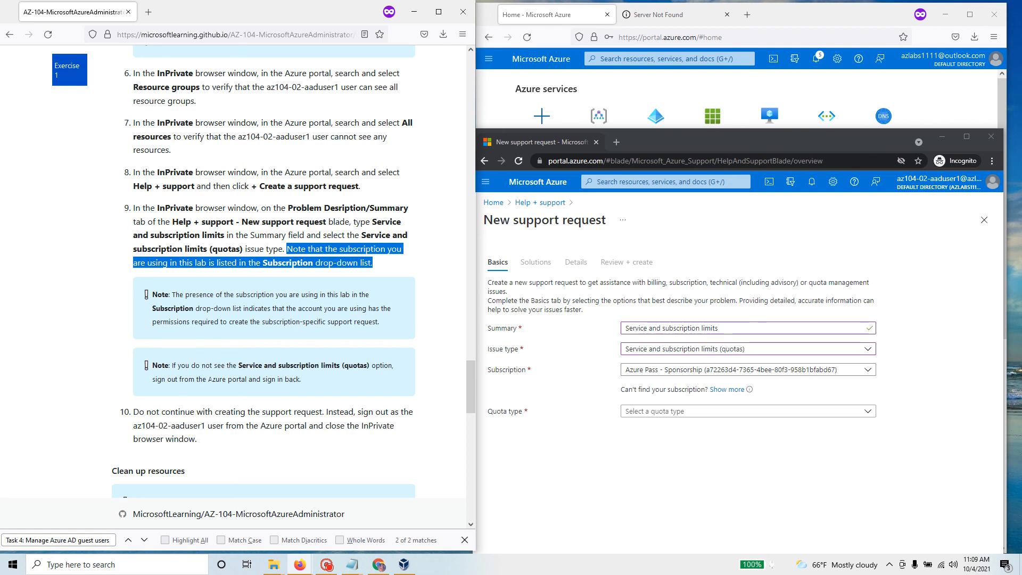
scroll(240, 405, "down", 1)
left_click_drag(133, 357, 406, 398)
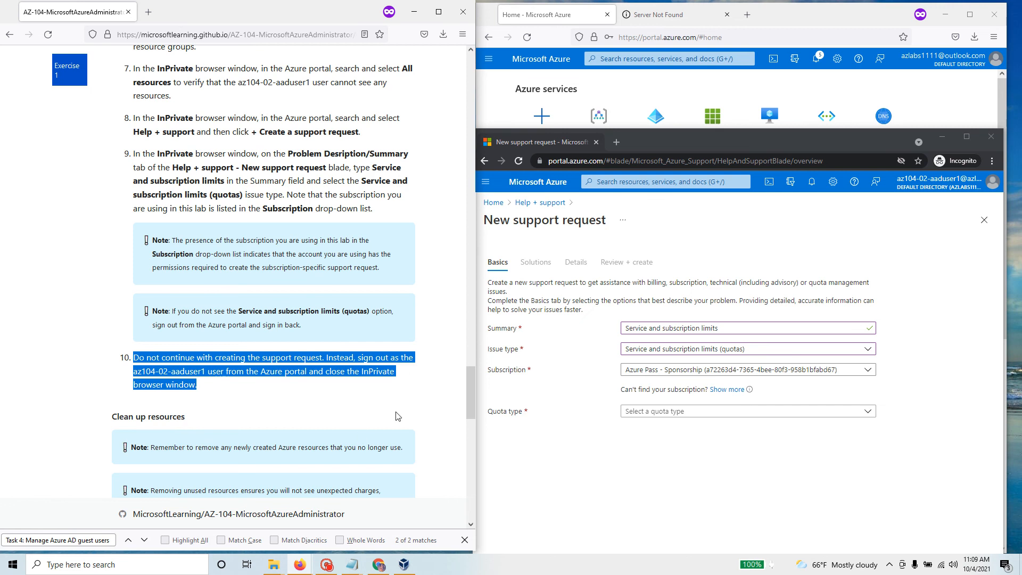
Step: Set the support request's quota type to Autoscale and advance past the Basics tab
left_click(779, 412)
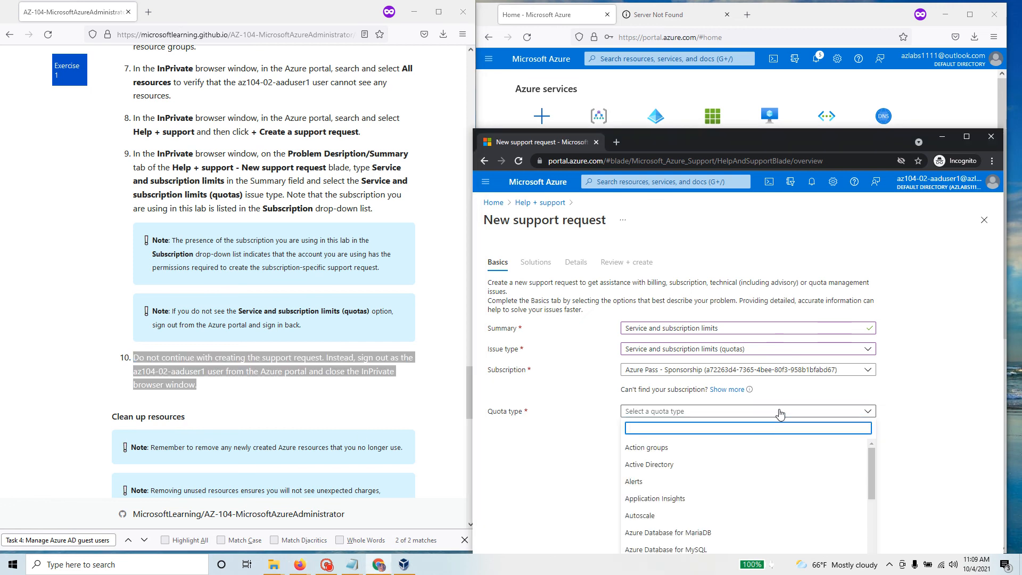
left_click(727, 514)
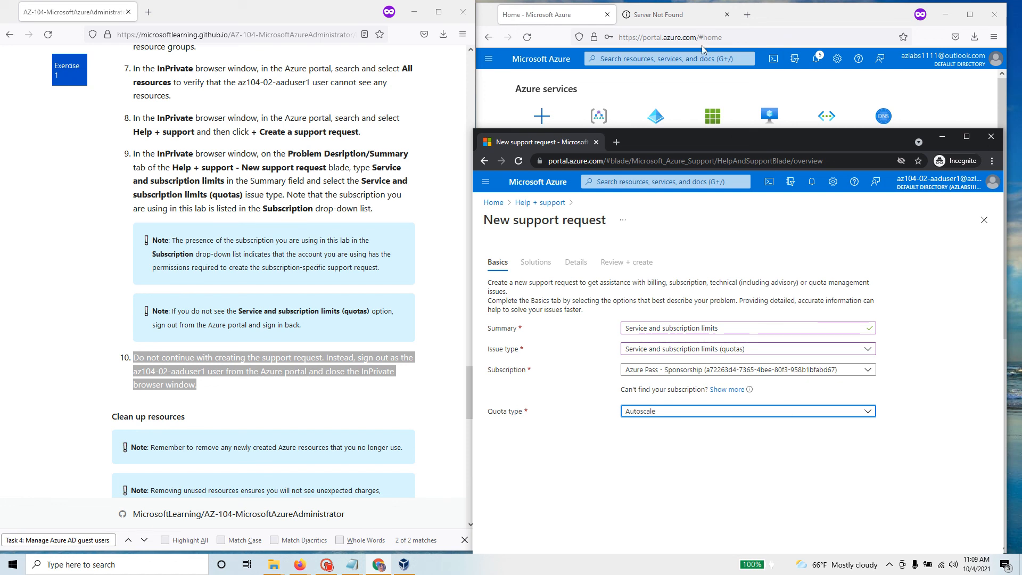
left_click_drag(699, 141, 695, 36)
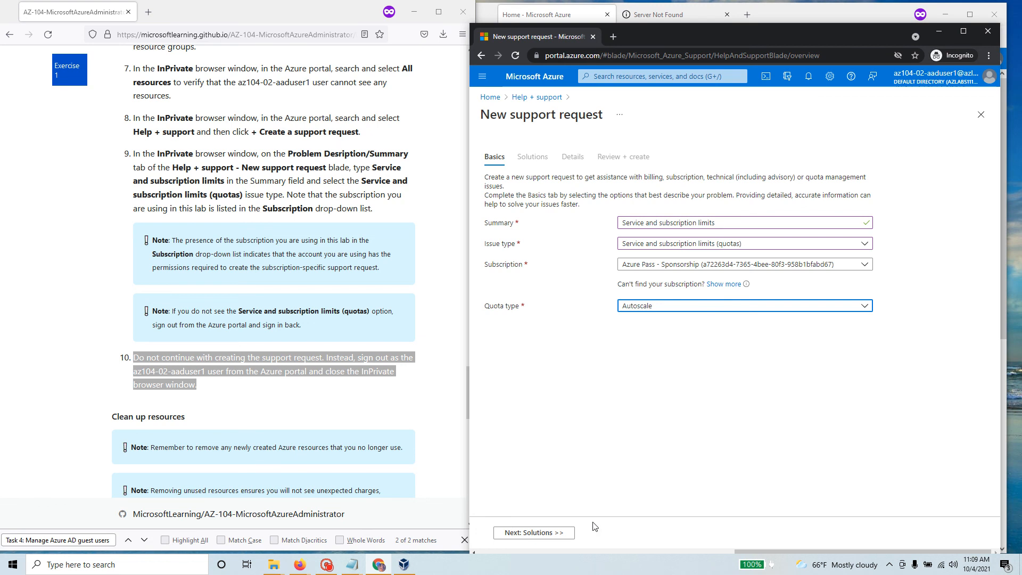
left_click(557, 535)
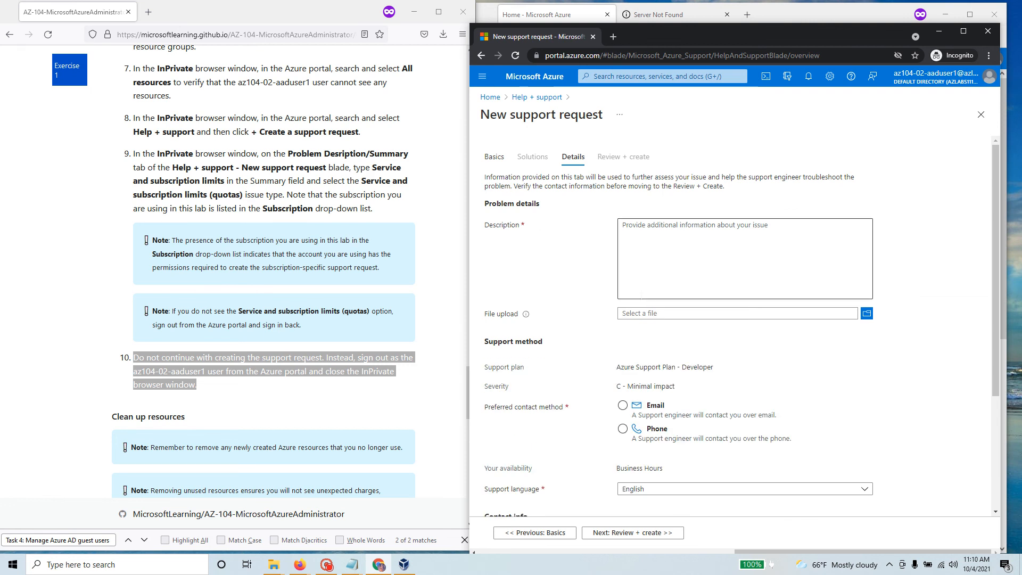
Step: Look over the Details tab with the Developer support plan, then abandon the request for the Help + support overview
scroll(641, 298, "down", 3)
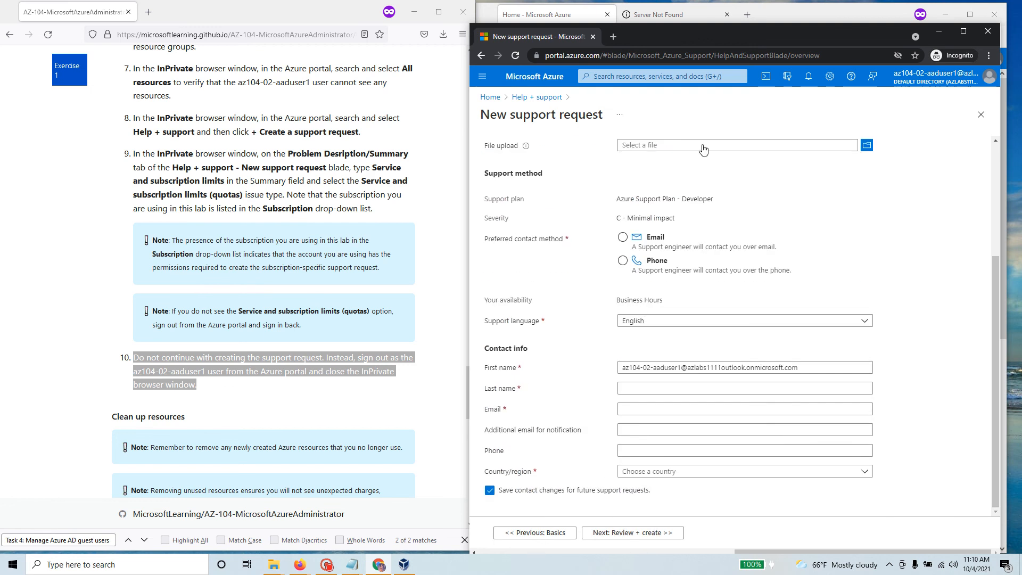
scroll(614, 399, "up", 2)
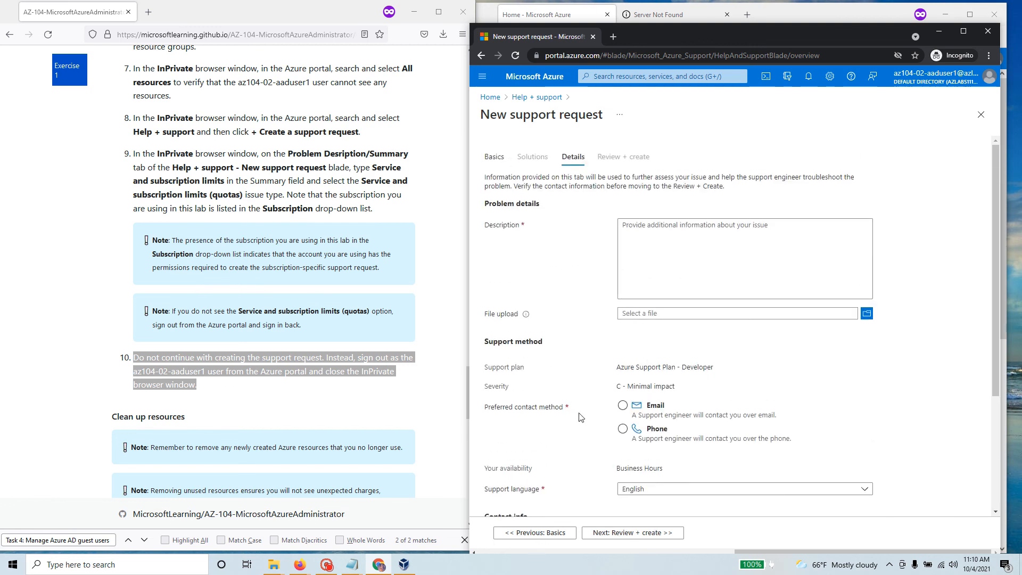
scroll(615, 399, "down", 2)
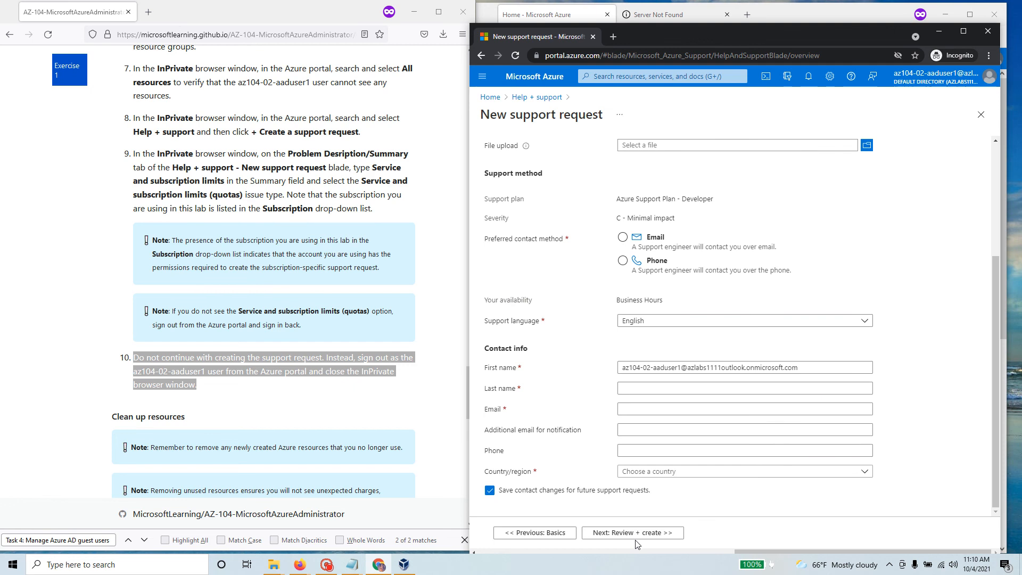
scroll(568, 176, "up", 3)
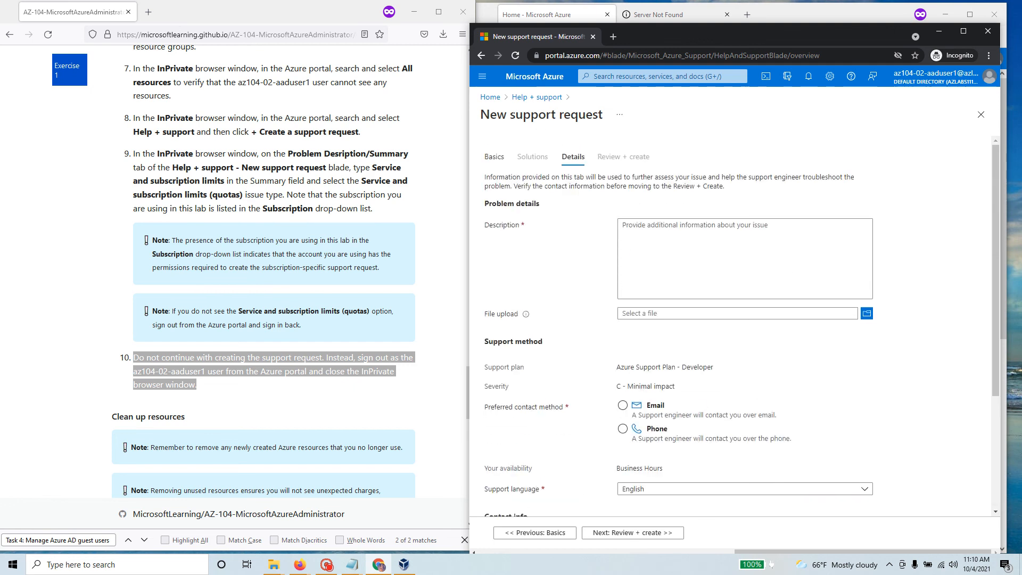
left_click(537, 97)
left_click(330, 403)
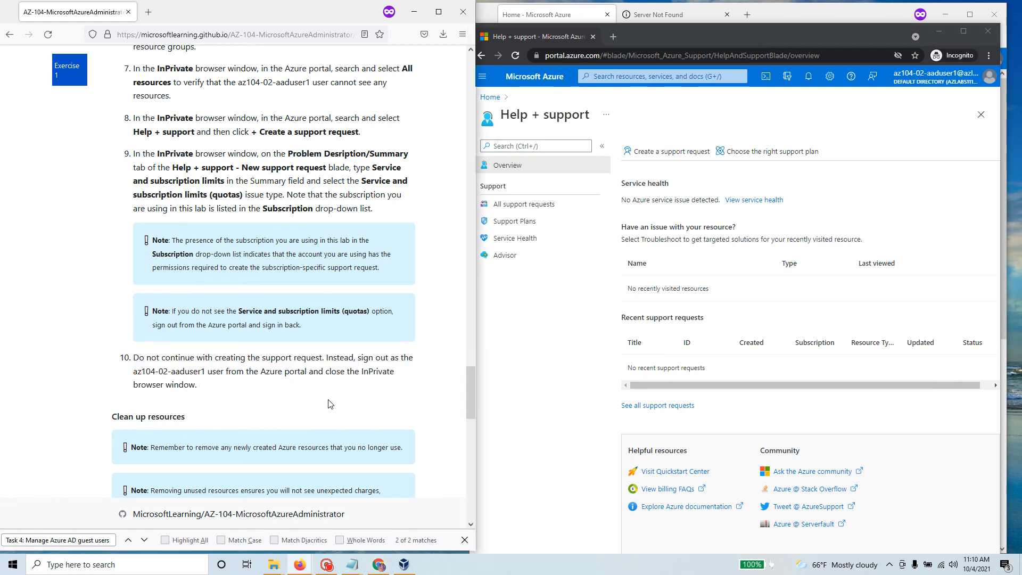
Step: Return the portal to Home and read the Clean up resources steps in the lab instructions
scroll(330, 404, "down", 6)
scroll(330, 404, "up", 1)
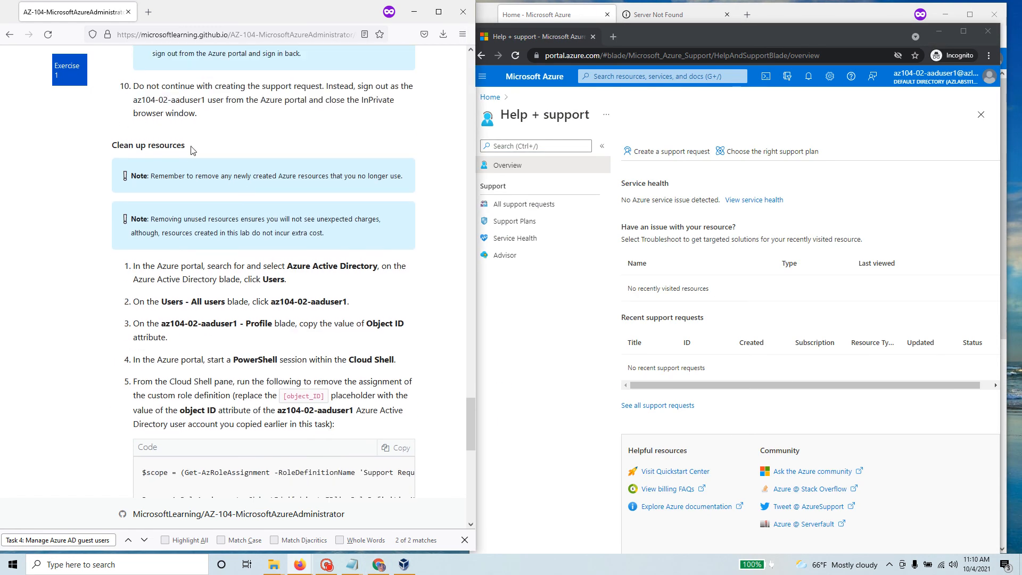
left_click_drag(190, 147, 106, 152)
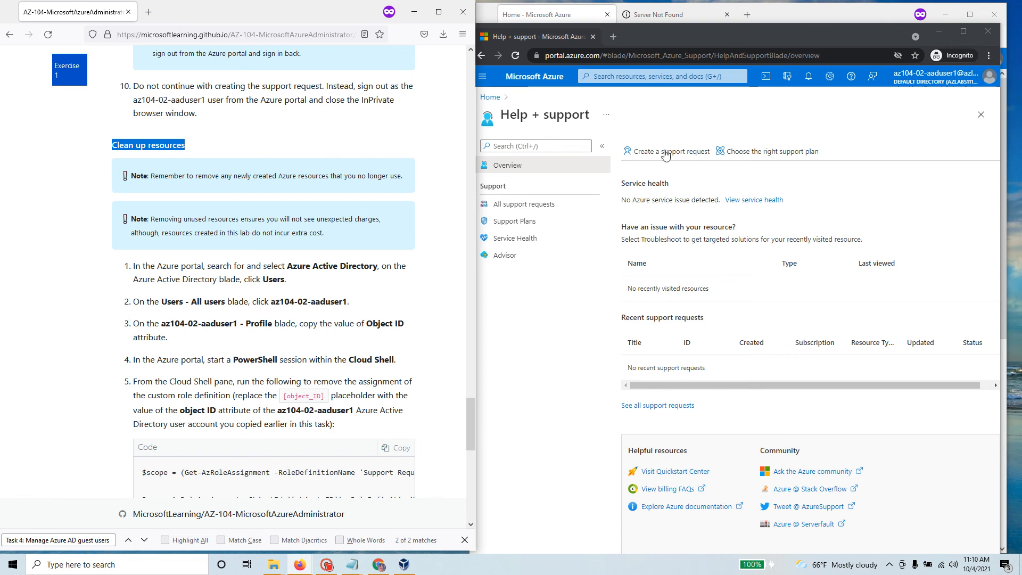
left_click(489, 97)
left_click_drag(151, 175, 418, 188)
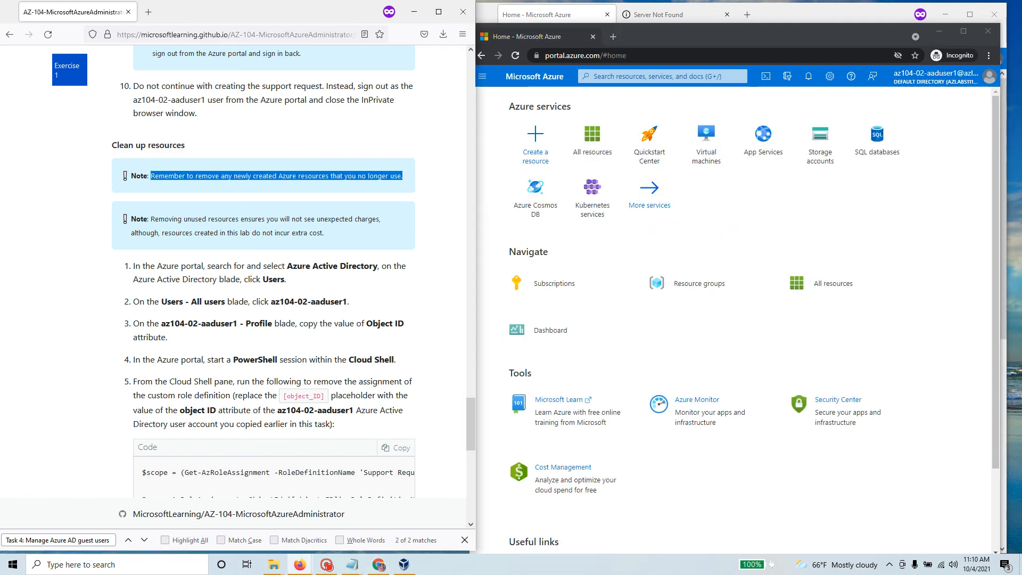
left_click_drag(288, 265, 378, 266)
left_click(282, 275)
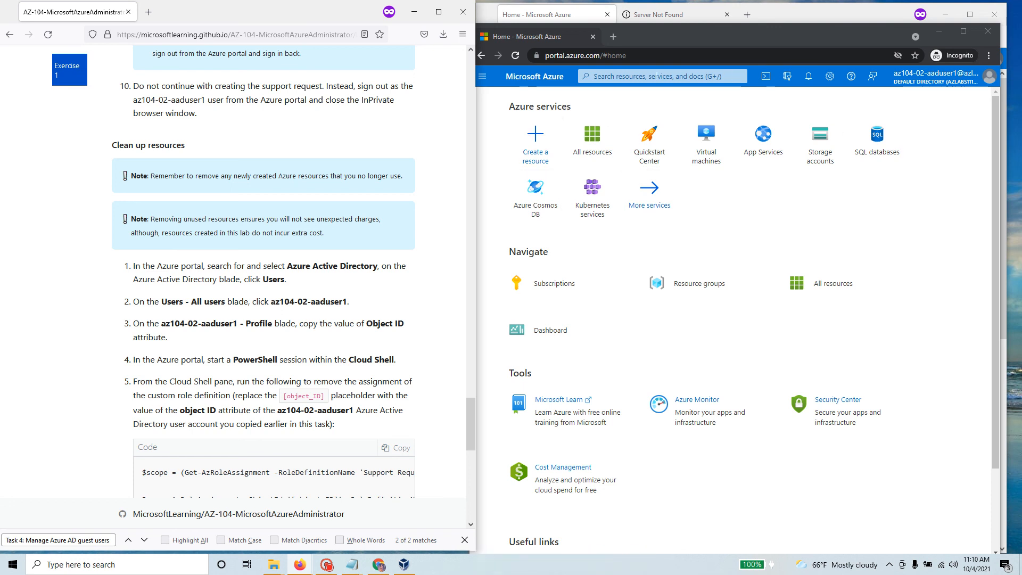
Step: Sign the test user out of the portal and close the private browsing window
left_click(652, 76)
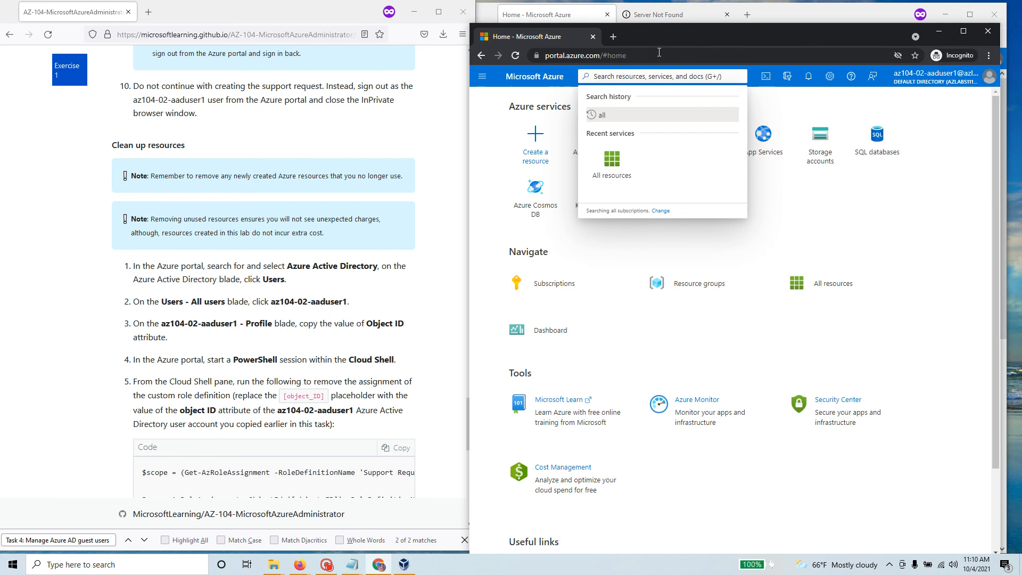
left_click(989, 78)
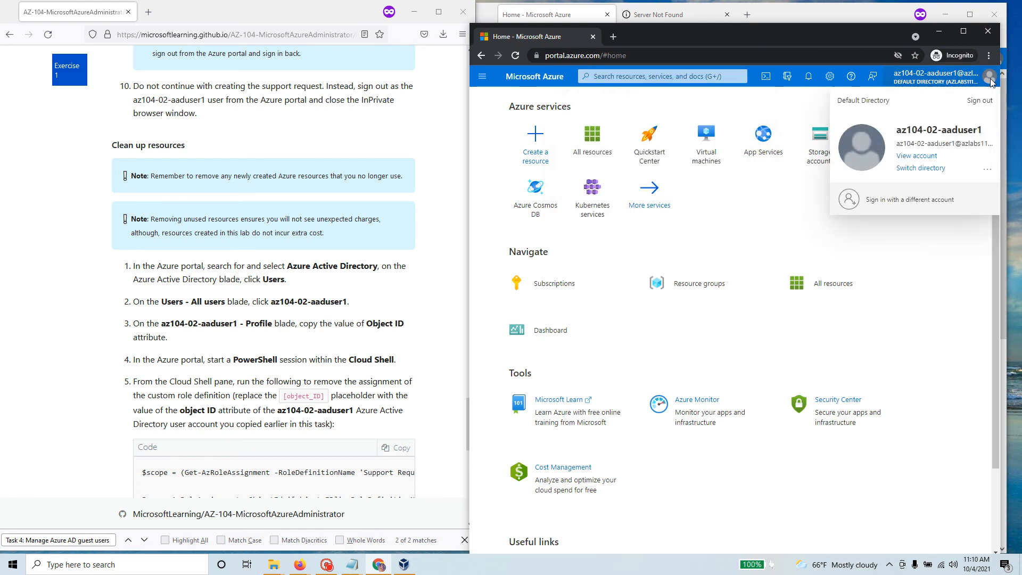
left_click(979, 100)
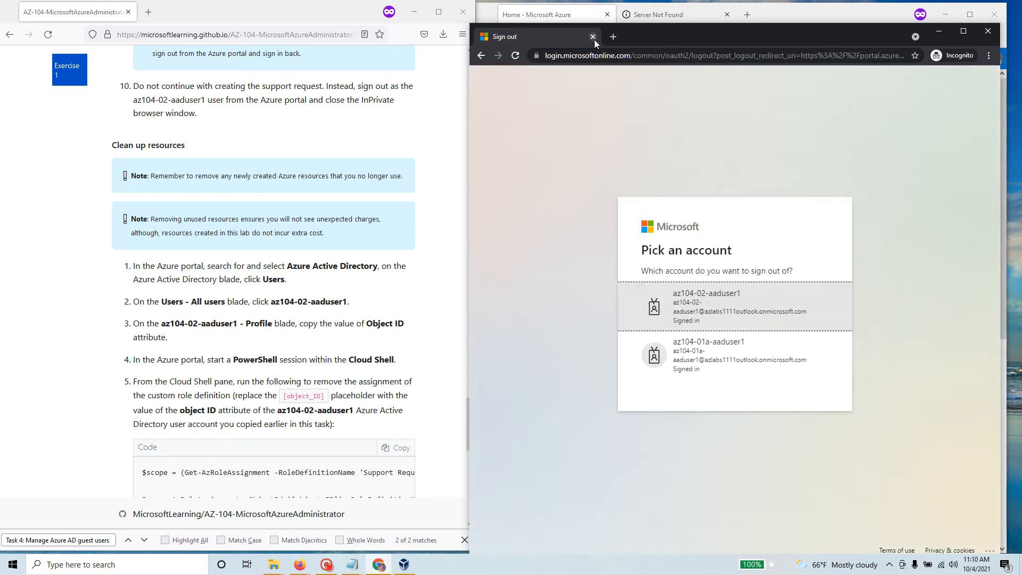
left_click(593, 37)
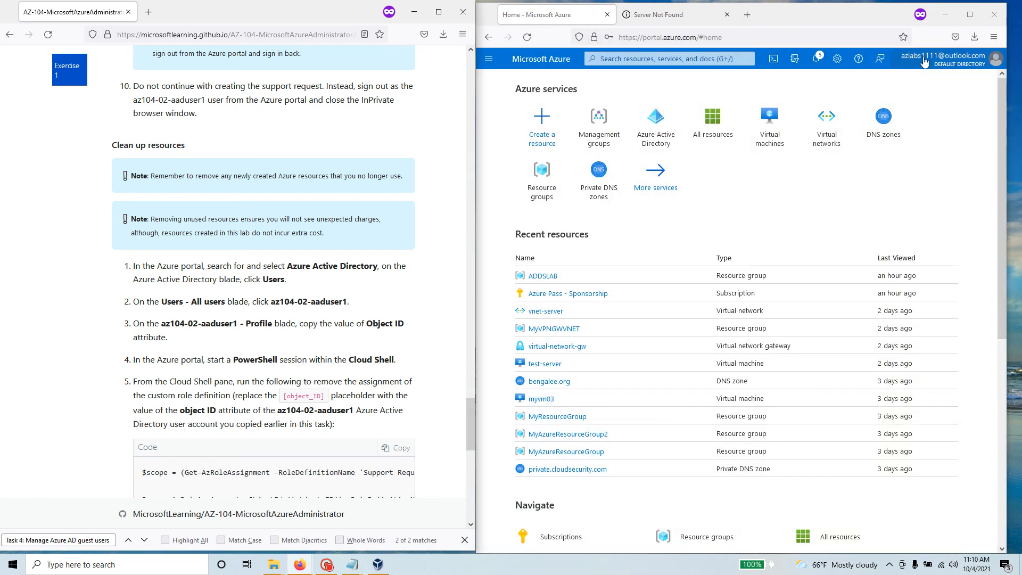
Step: Delete user az104-02-aaduser1 from its profile in Azure Active Directory > Users
left_click(657, 139)
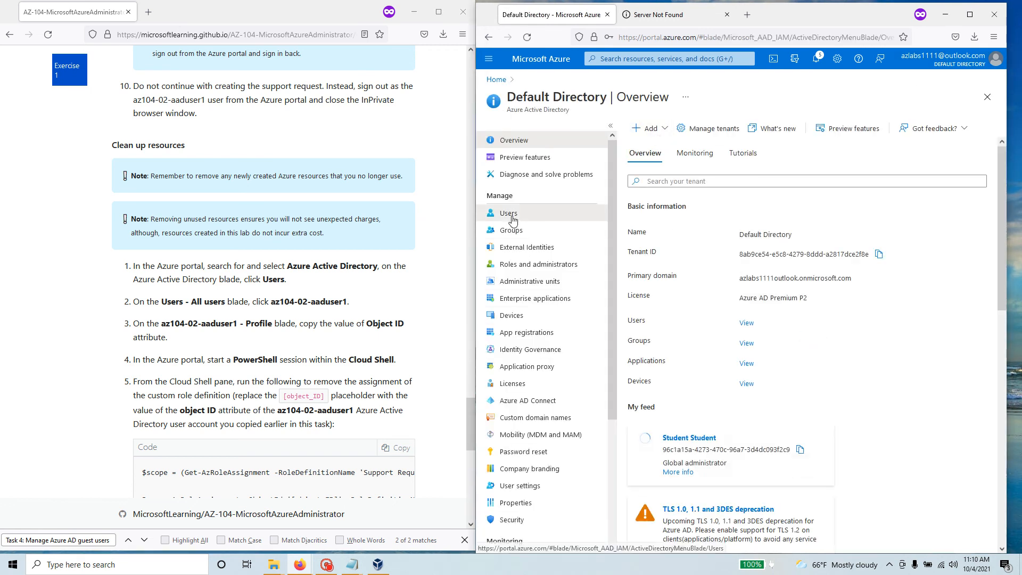
left_click(512, 214)
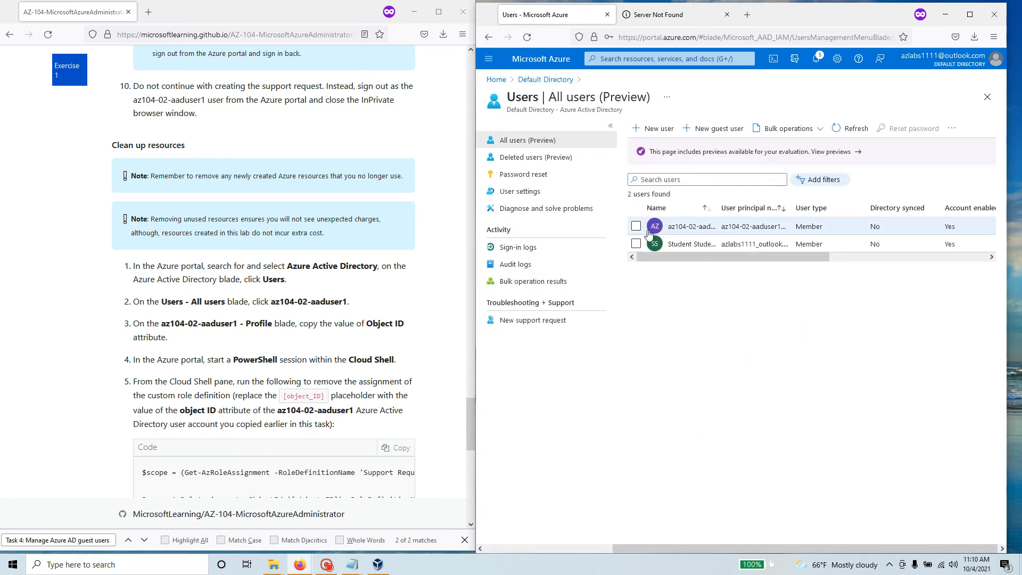
left_click(637, 228)
left_click(636, 226)
left_click(714, 227)
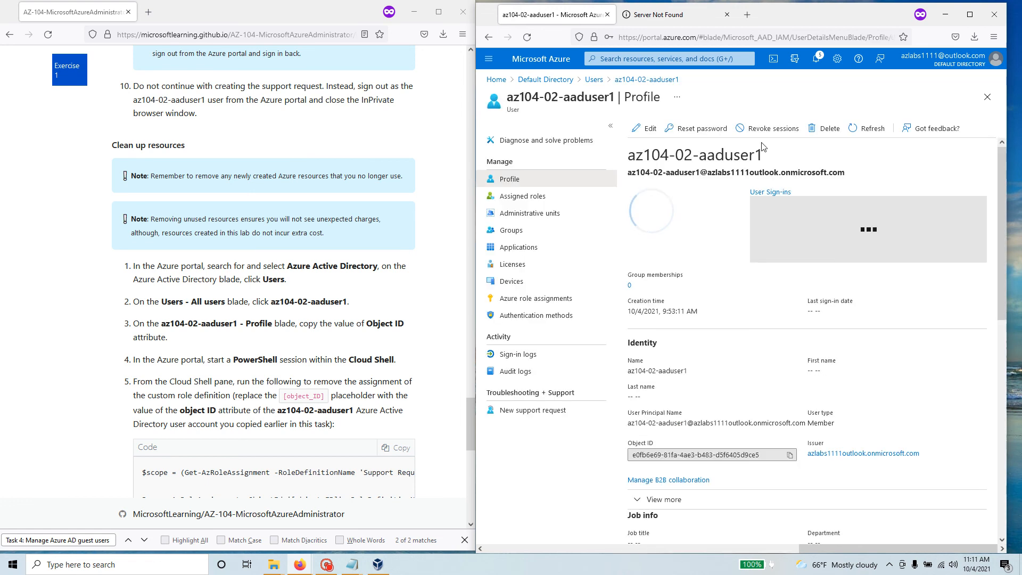
left_click(829, 129)
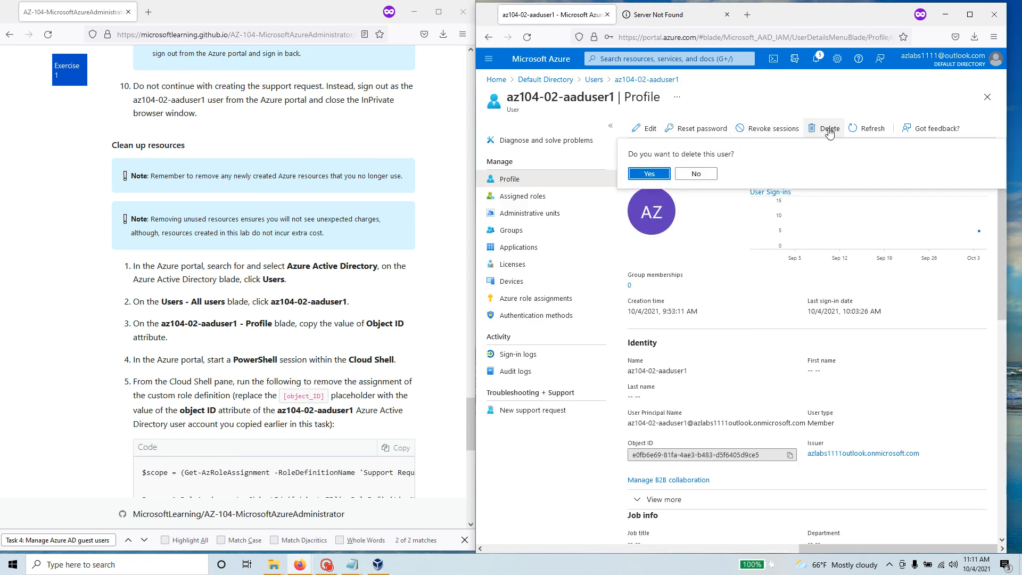
left_click(648, 176)
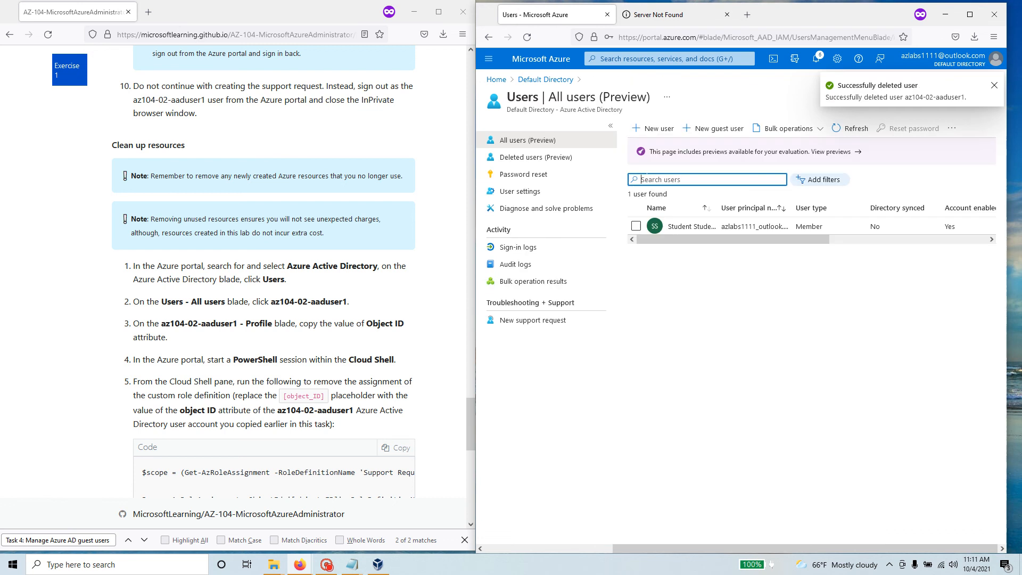
Step: Read cleanup steps 1 and 2 in the lab manual
left_click_drag(306, 287, 148, 281)
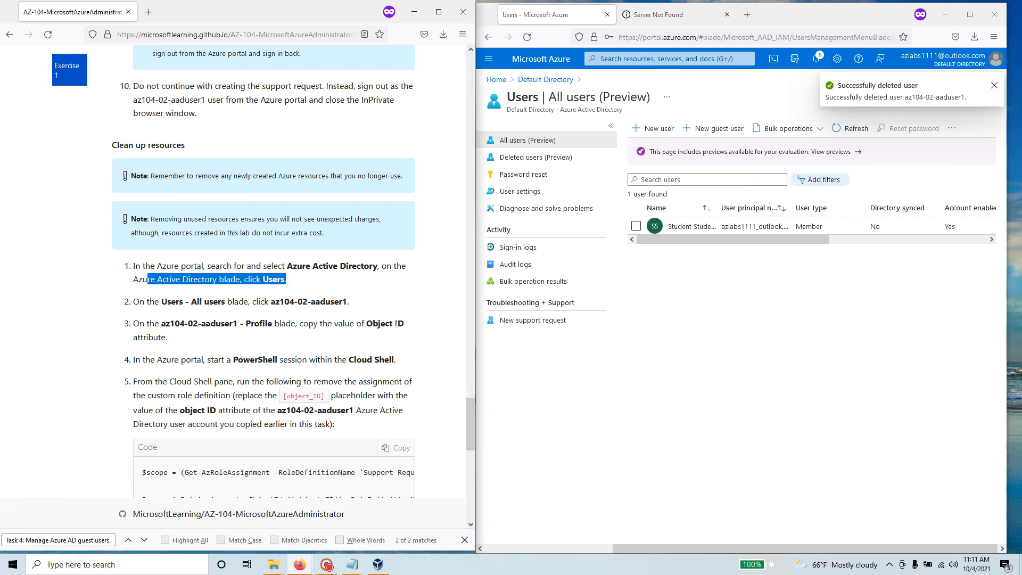
left_click(263, 295)
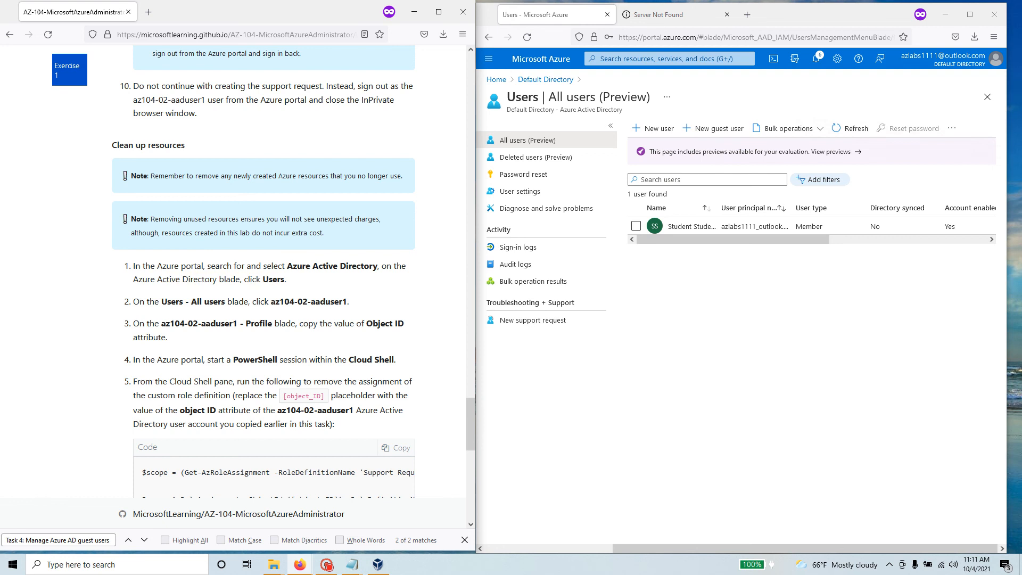
left_click_drag(355, 303, 131, 308)
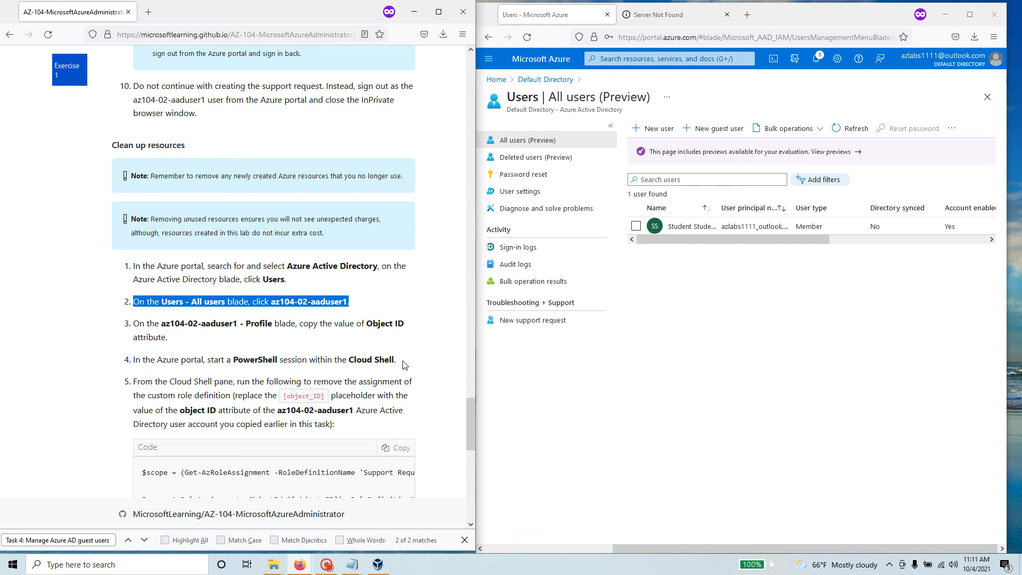
scroll(405, 365, "down", 4)
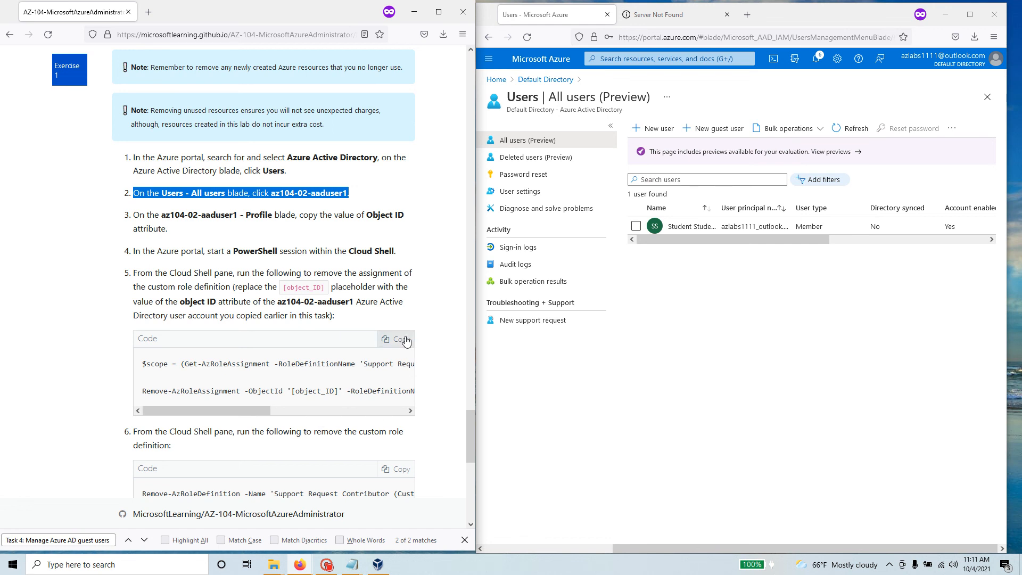
scroll(241, 353, "down", 4)
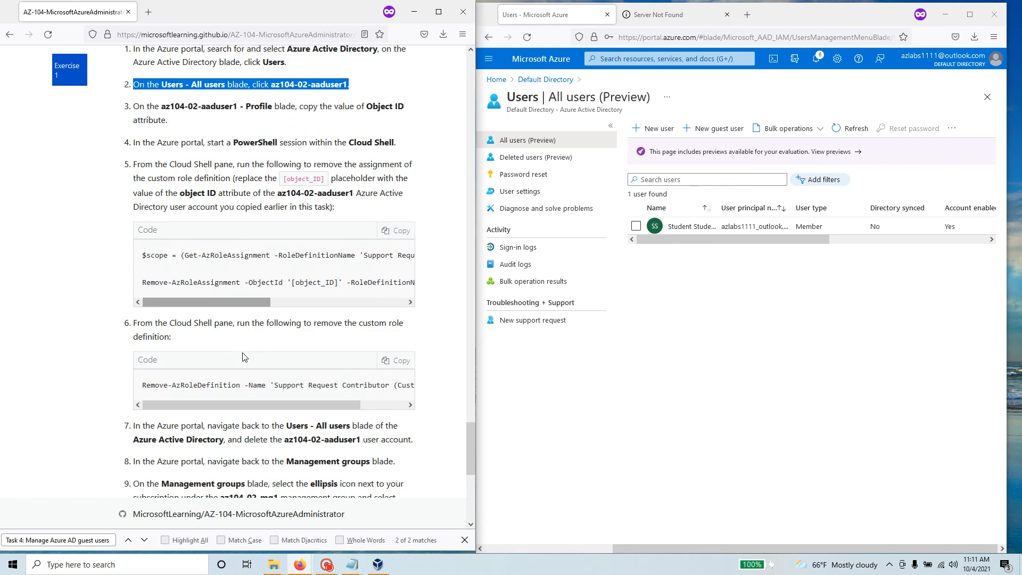
scroll(276, 366, "down", 12)
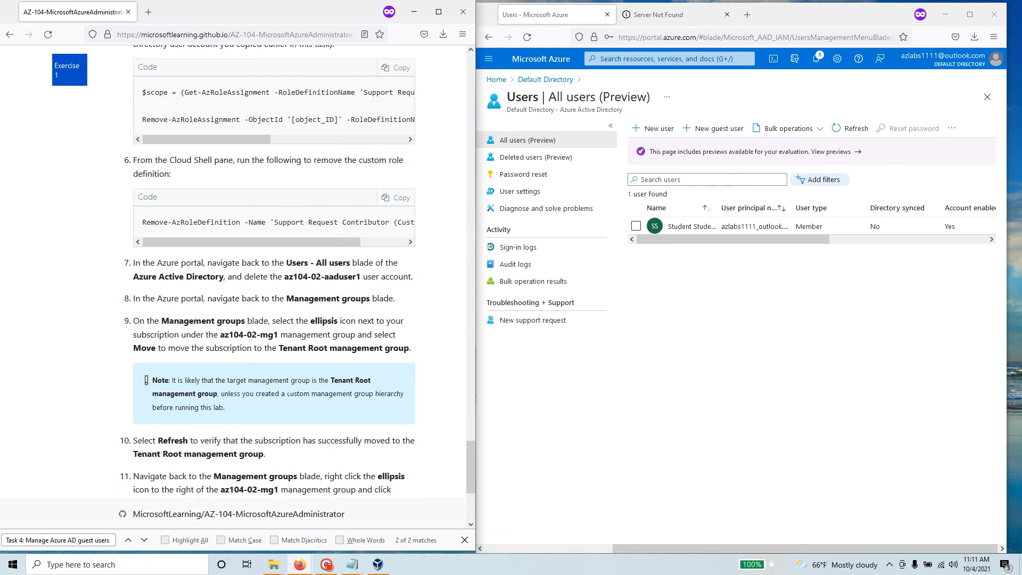
scroll(291, 402, "up", 20)
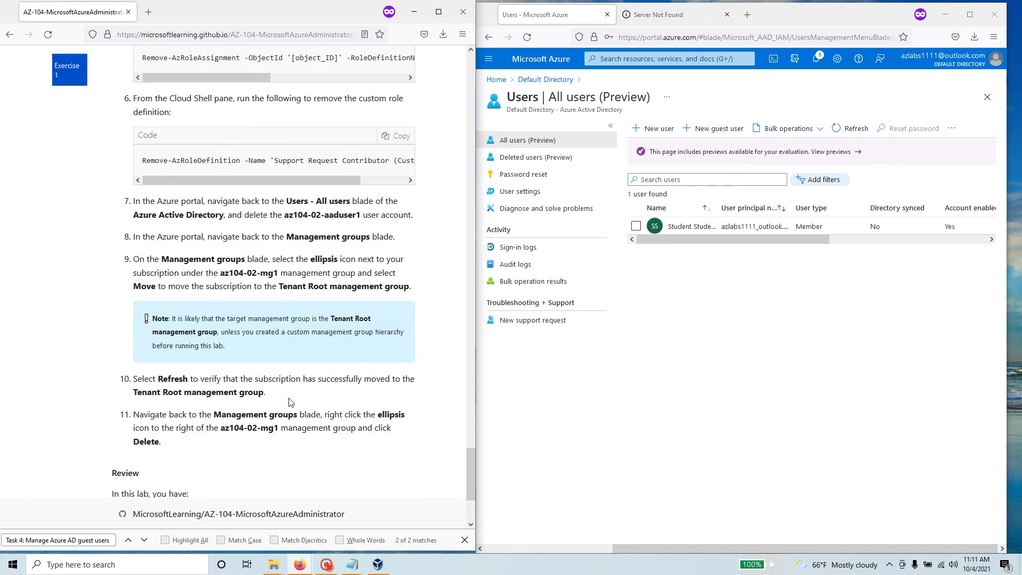
scroll(289, 402, "up", 12)
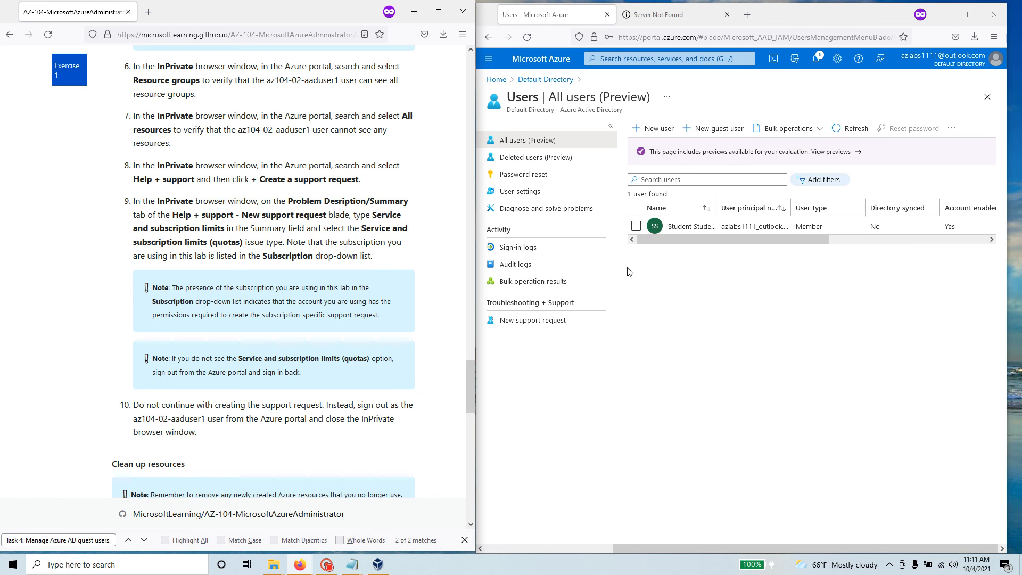
Step: Refresh the Users list, then return the lab manual to its Content Directory page
left_click(851, 132)
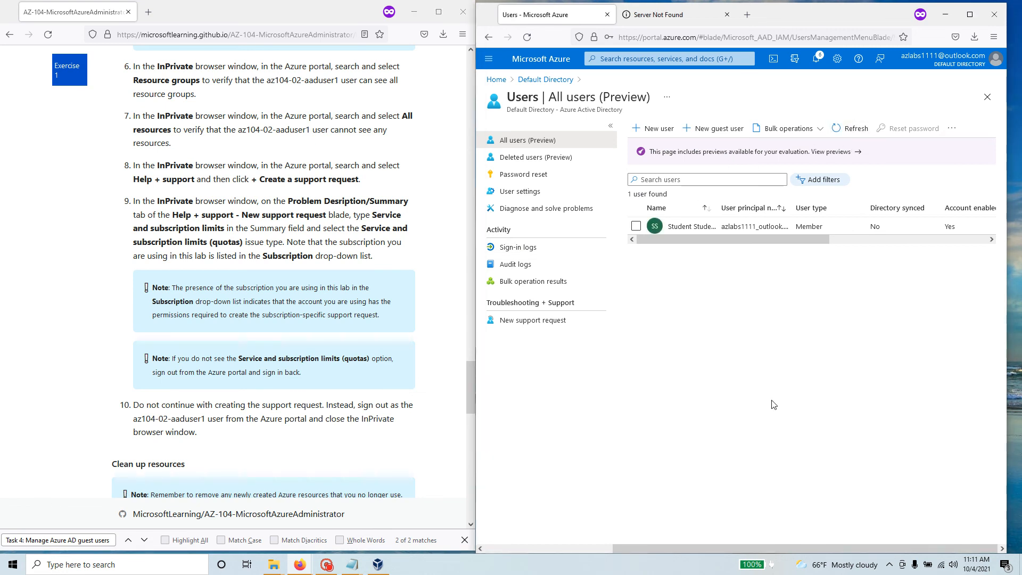
scroll(234, 191, "up", 15)
left_click(9, 34)
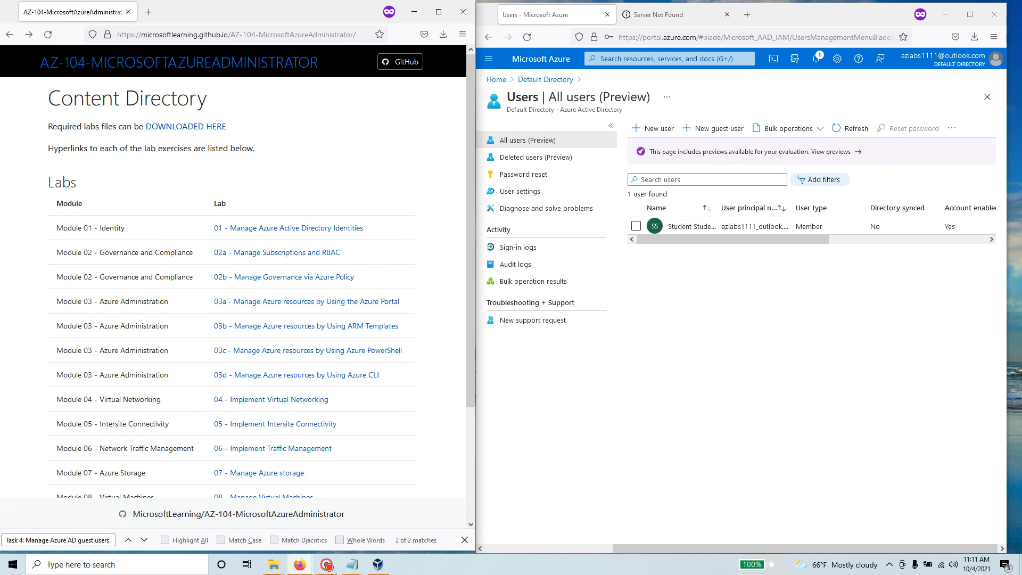
left_click_drag(194, 278, 100, 277)
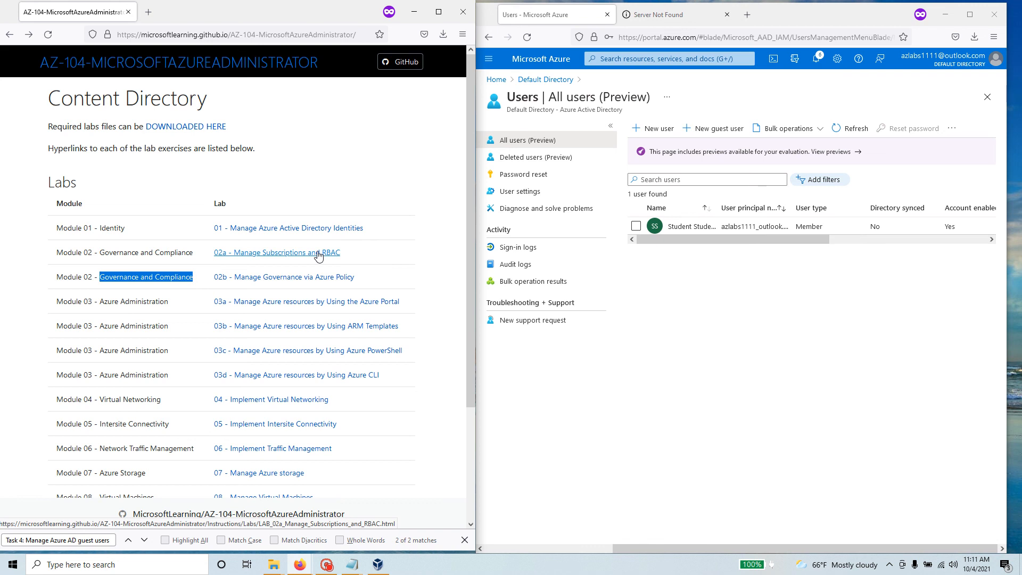
left_click(326, 566)
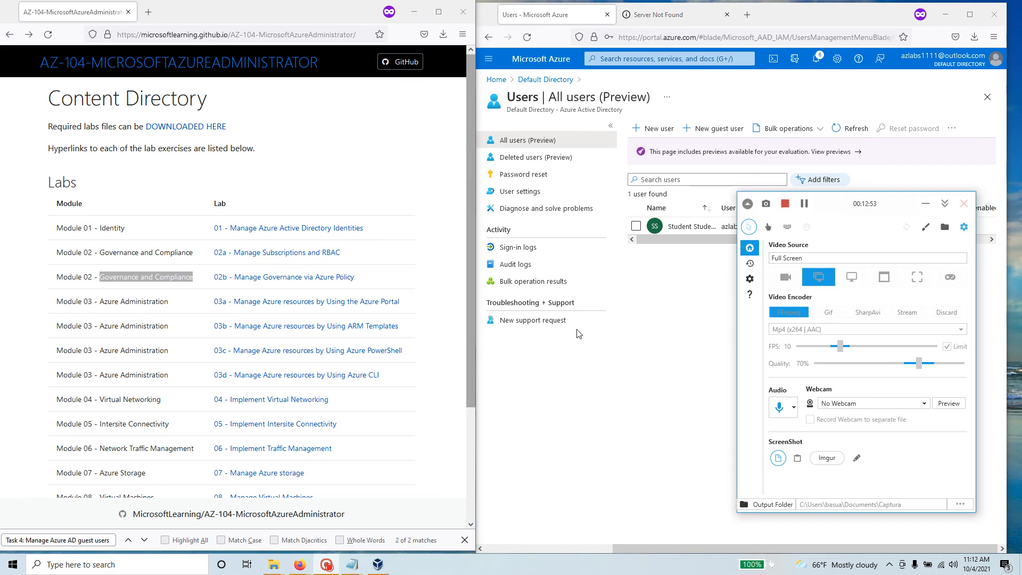